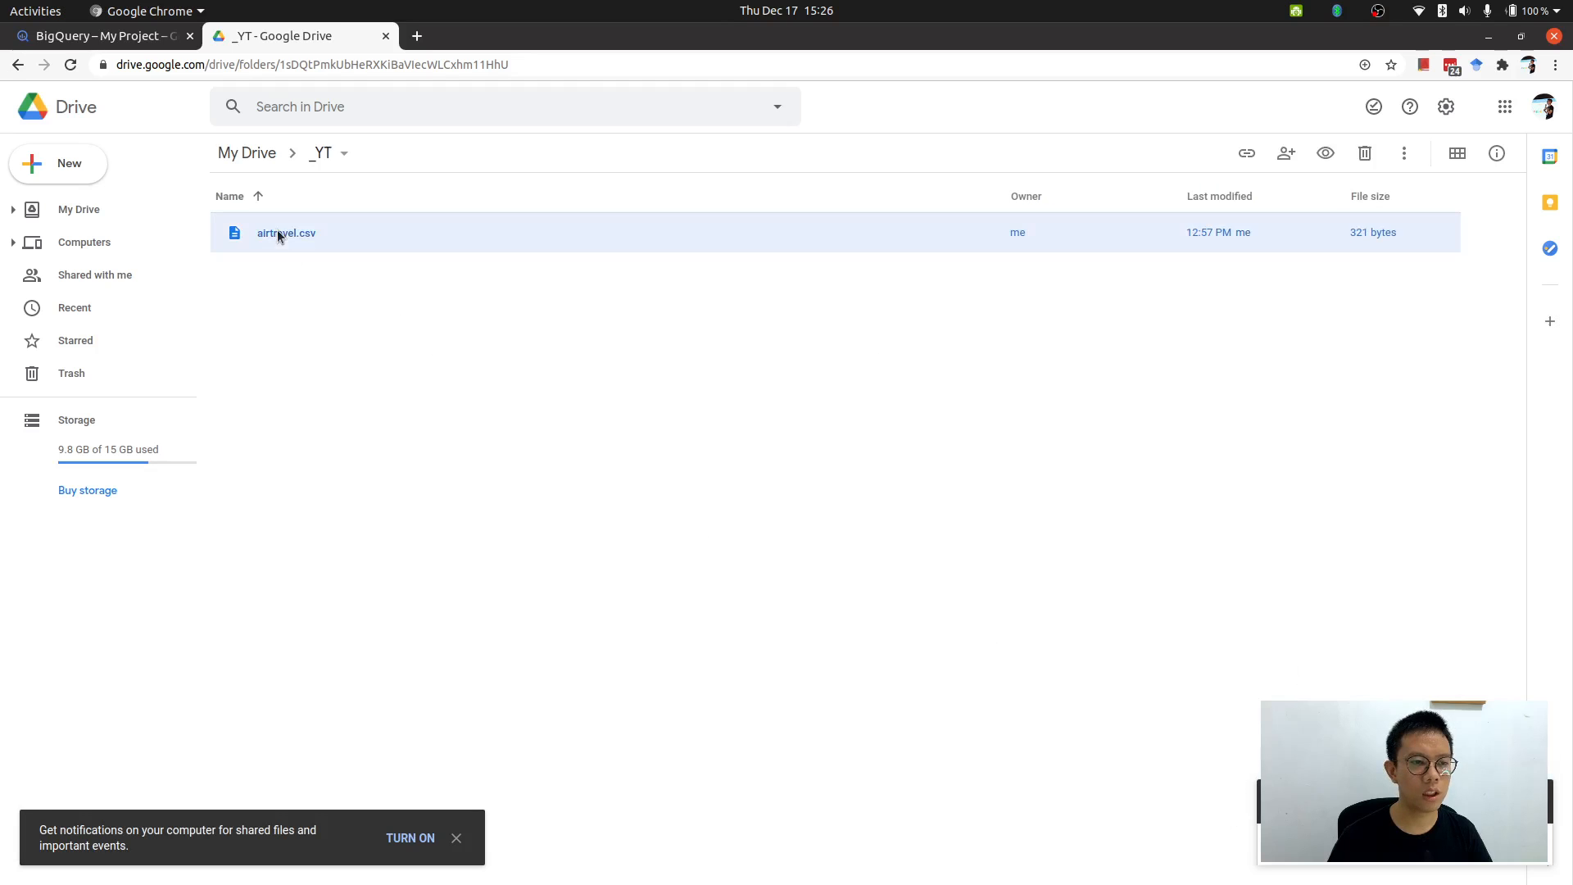
Open airtravel.csv from the _YT Drive folder with Google Sheets.
double_click(279, 234)
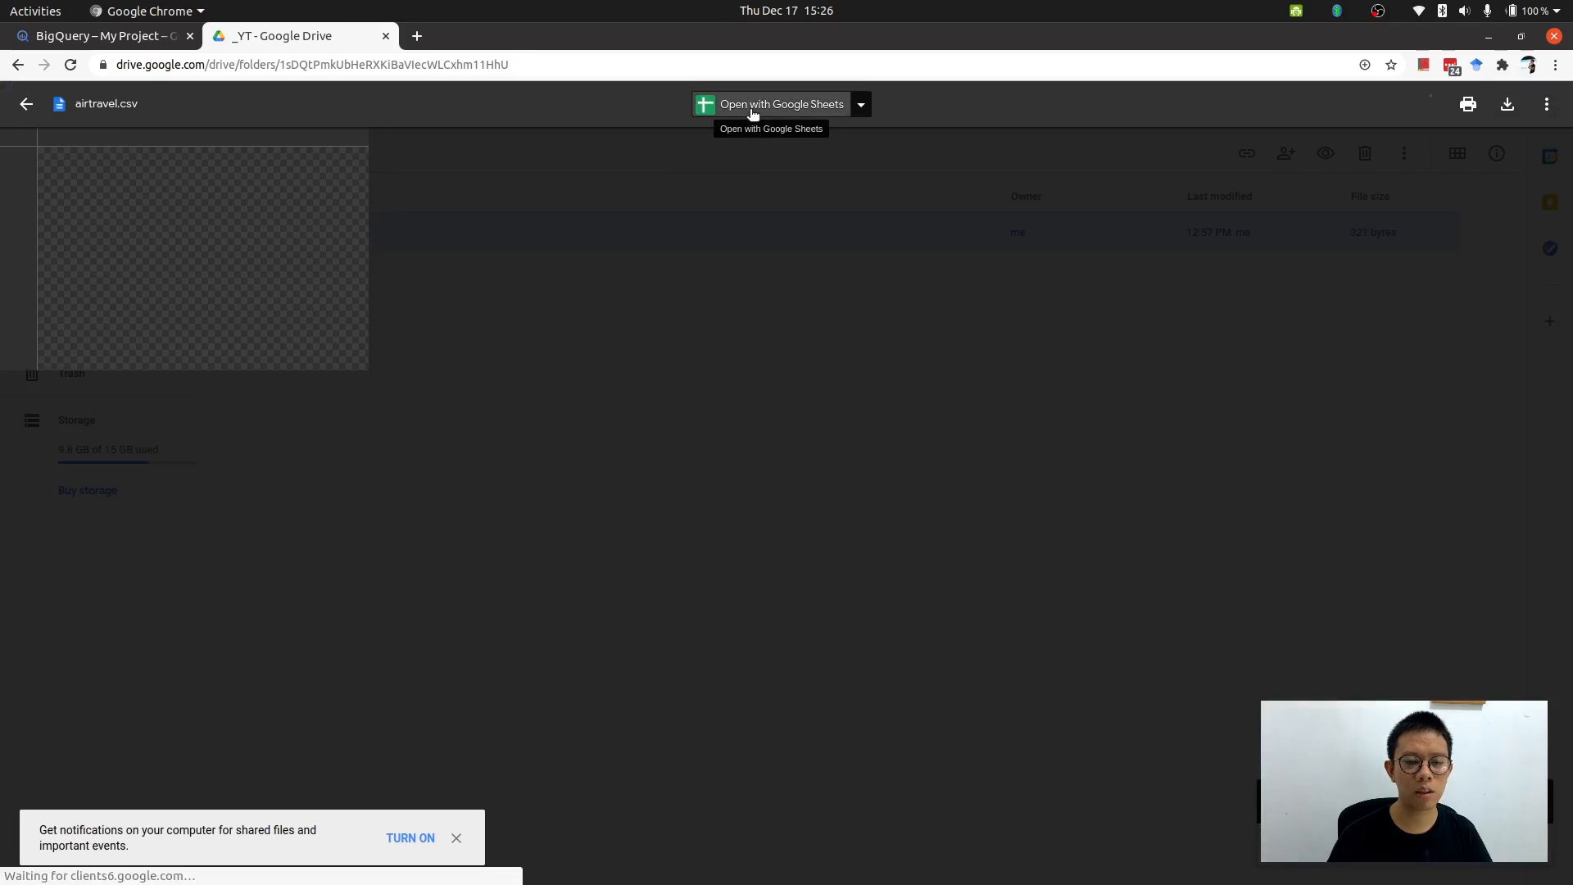
left_click(750, 111)
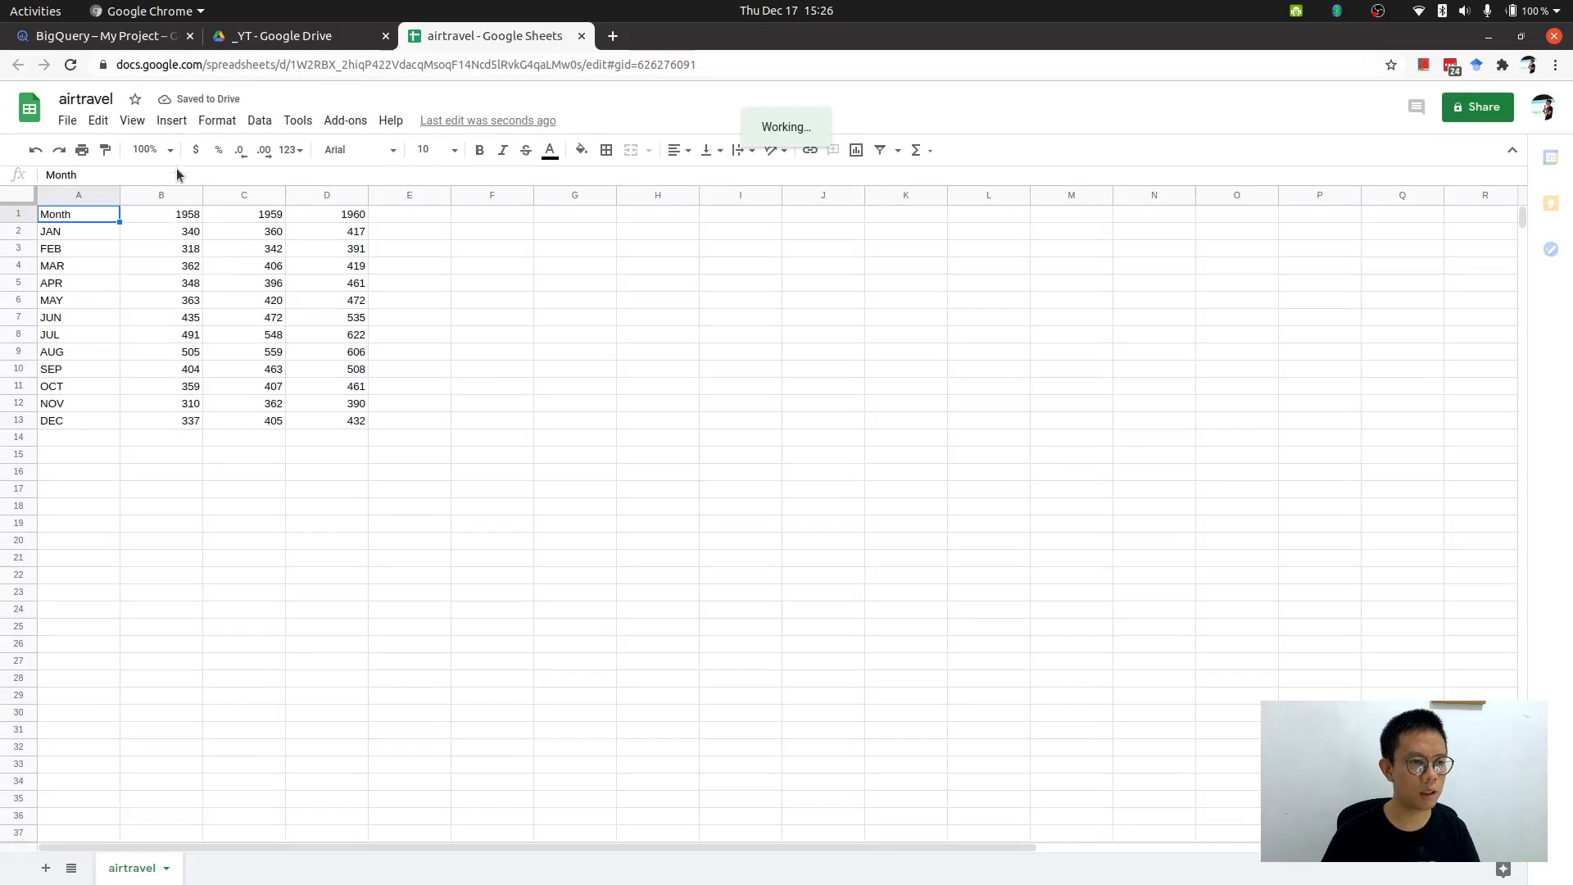
Insert a blank column to the left of the 1958 column.
left_click(187, 218)
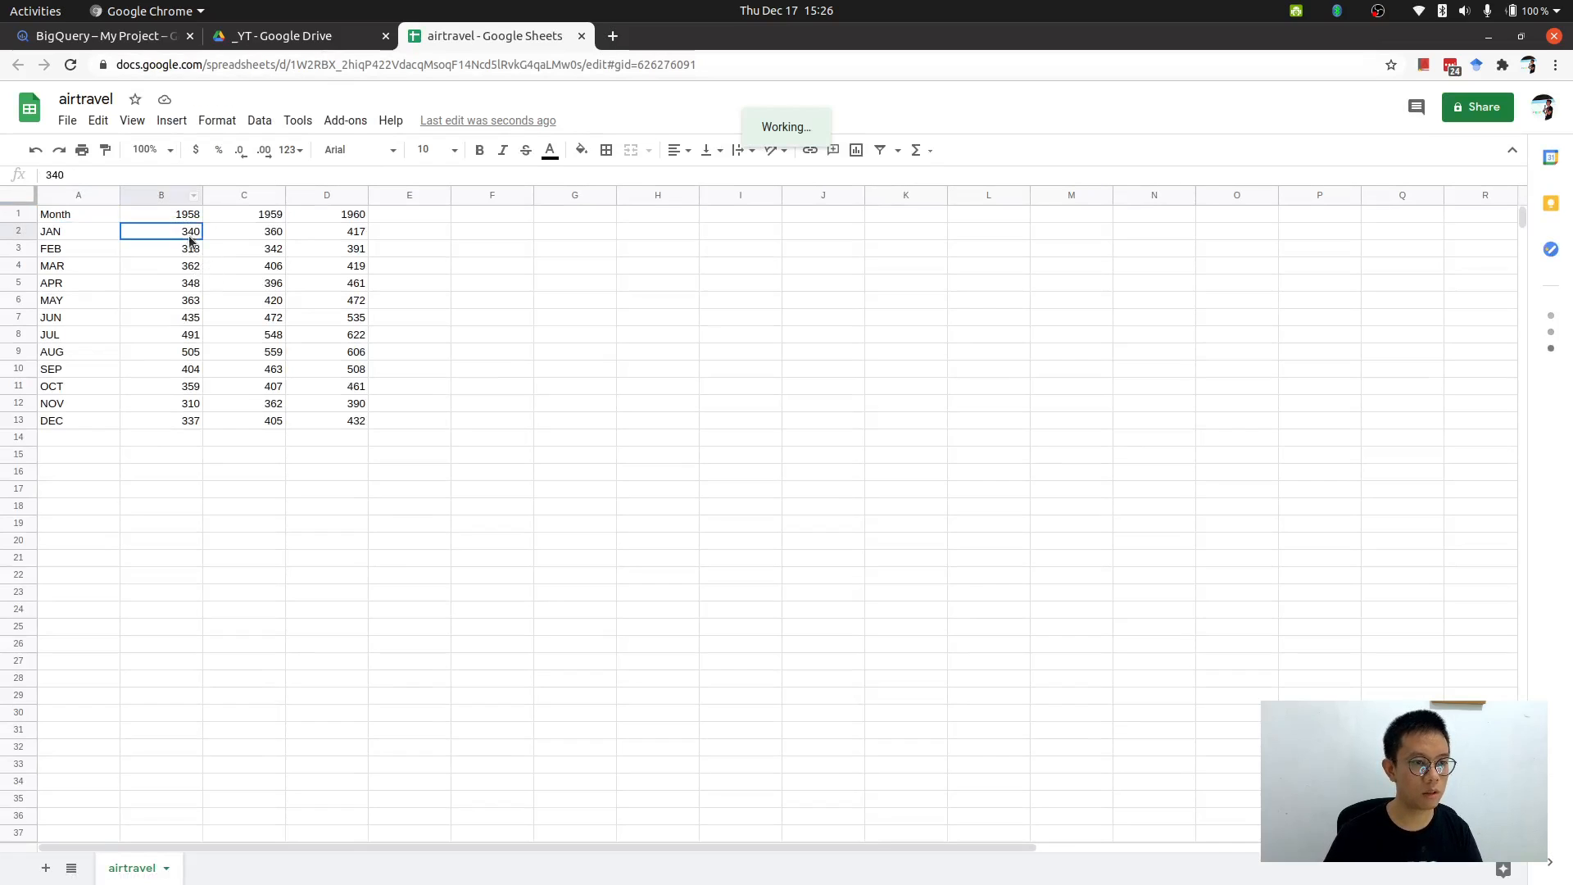
key("ctrl+space")
right_click(169, 195)
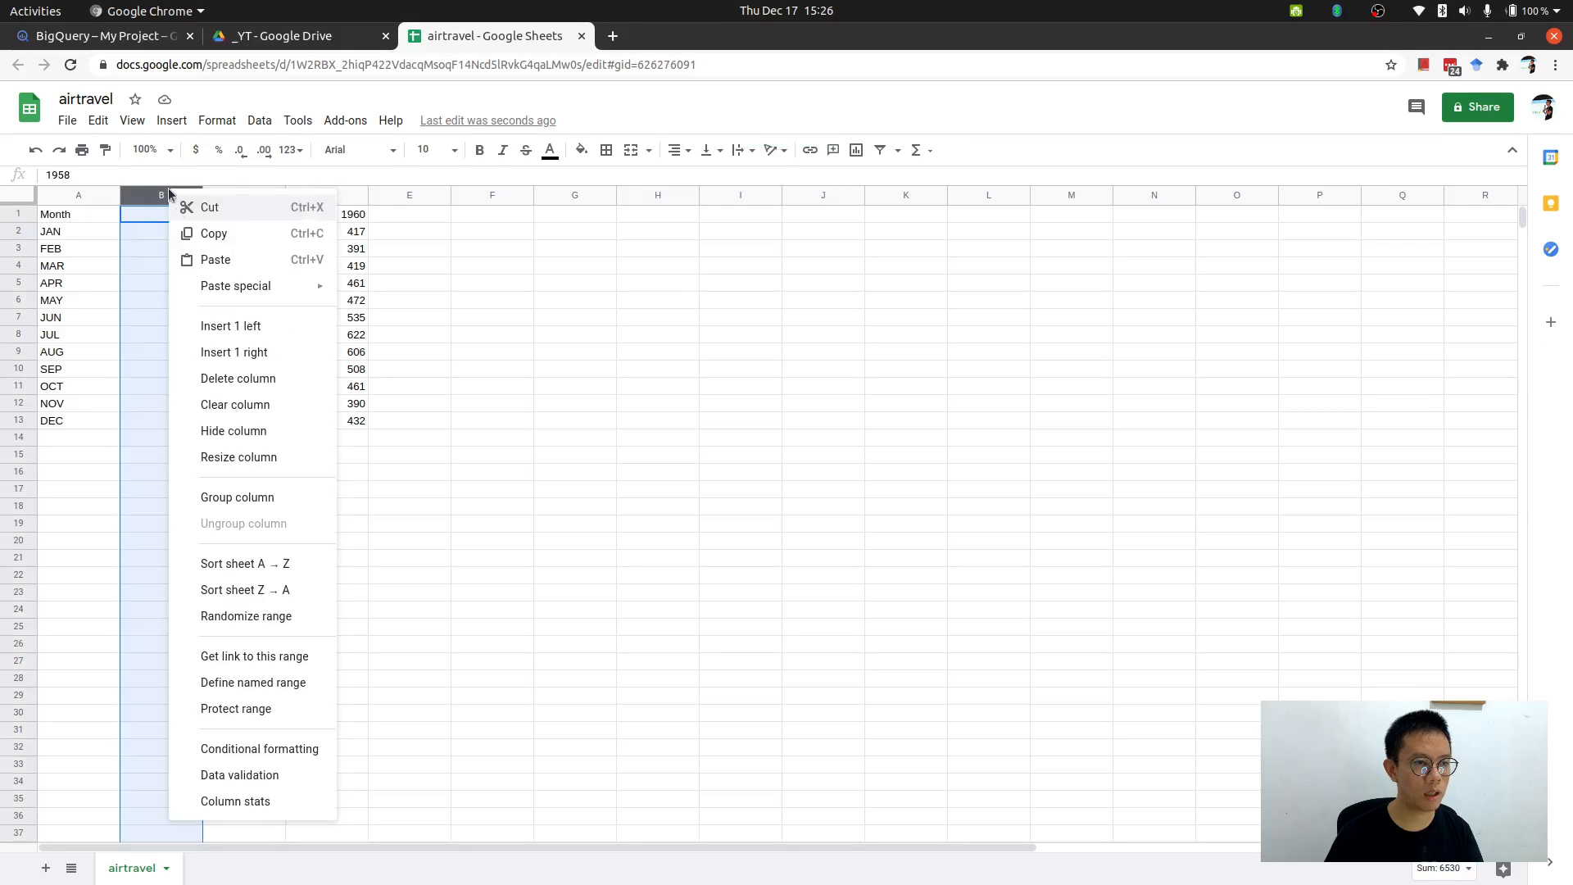
left_click(236, 323)
Enter the header year in B1 and rename the A1 header to month.
left_click(179, 218)
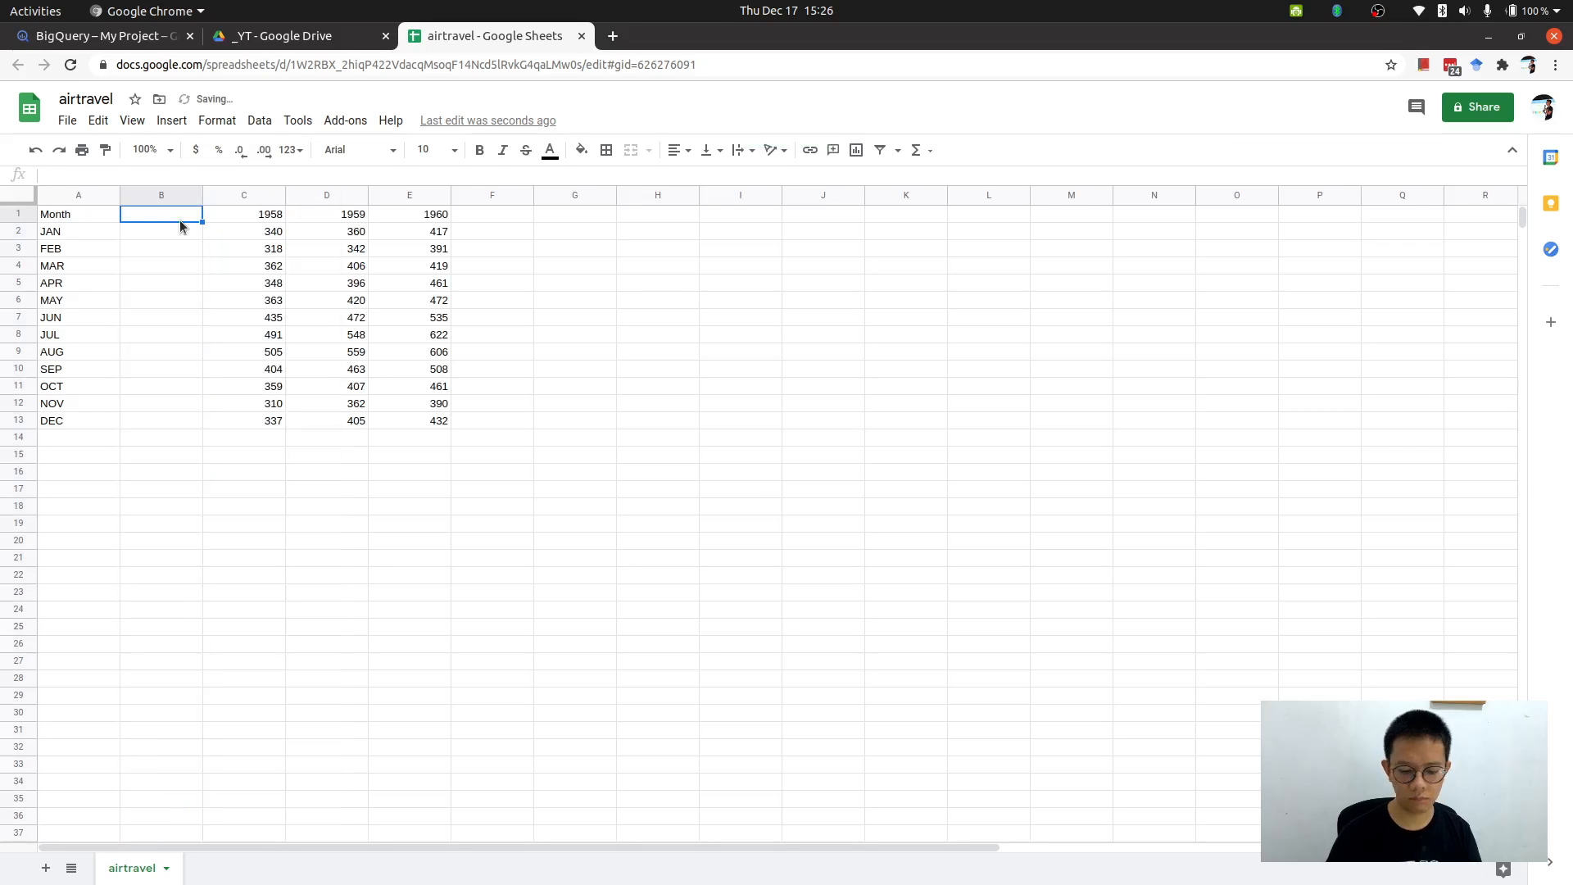
type("year")
key("Left")
type("month")
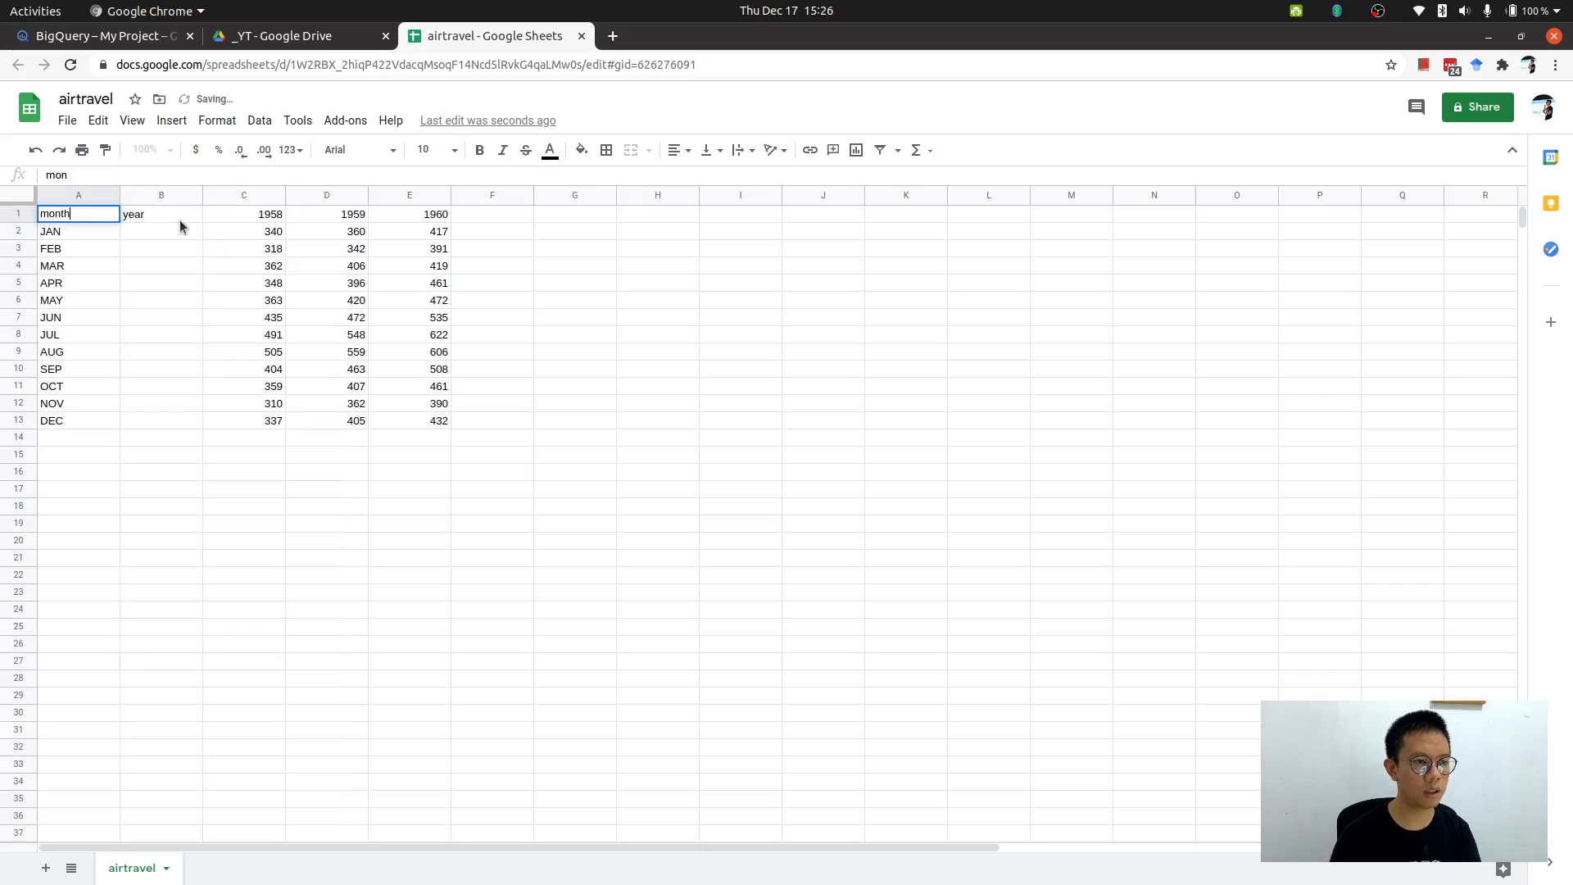
key("Return")
Copy the 1958 header and paste it into the year cells B2:B13.
key("Right")
key("Up")
key("Right")
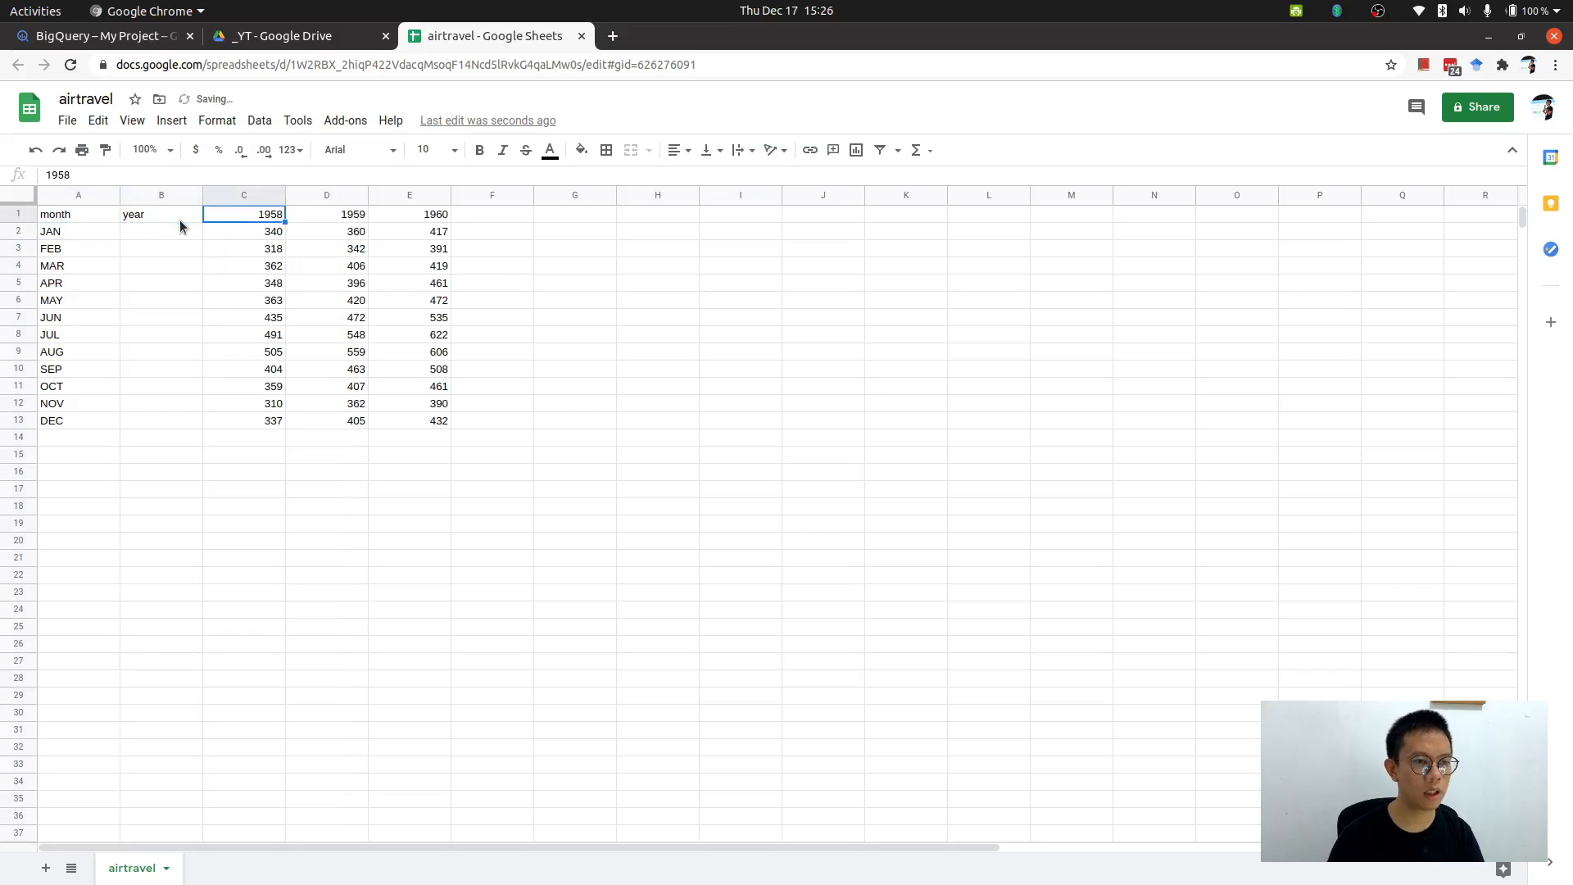
key("ctrl+c")
key("Left")
key("Down")
key("shift+Down")
key("shift+Down")
key("shift+Down")
key("shift+Down")
key("shift+Down")
key("shift+Down")
key("shift+Down")
key("shift+Down")
key("shift+Down")
key("shift+Down")
key("shift+Down")
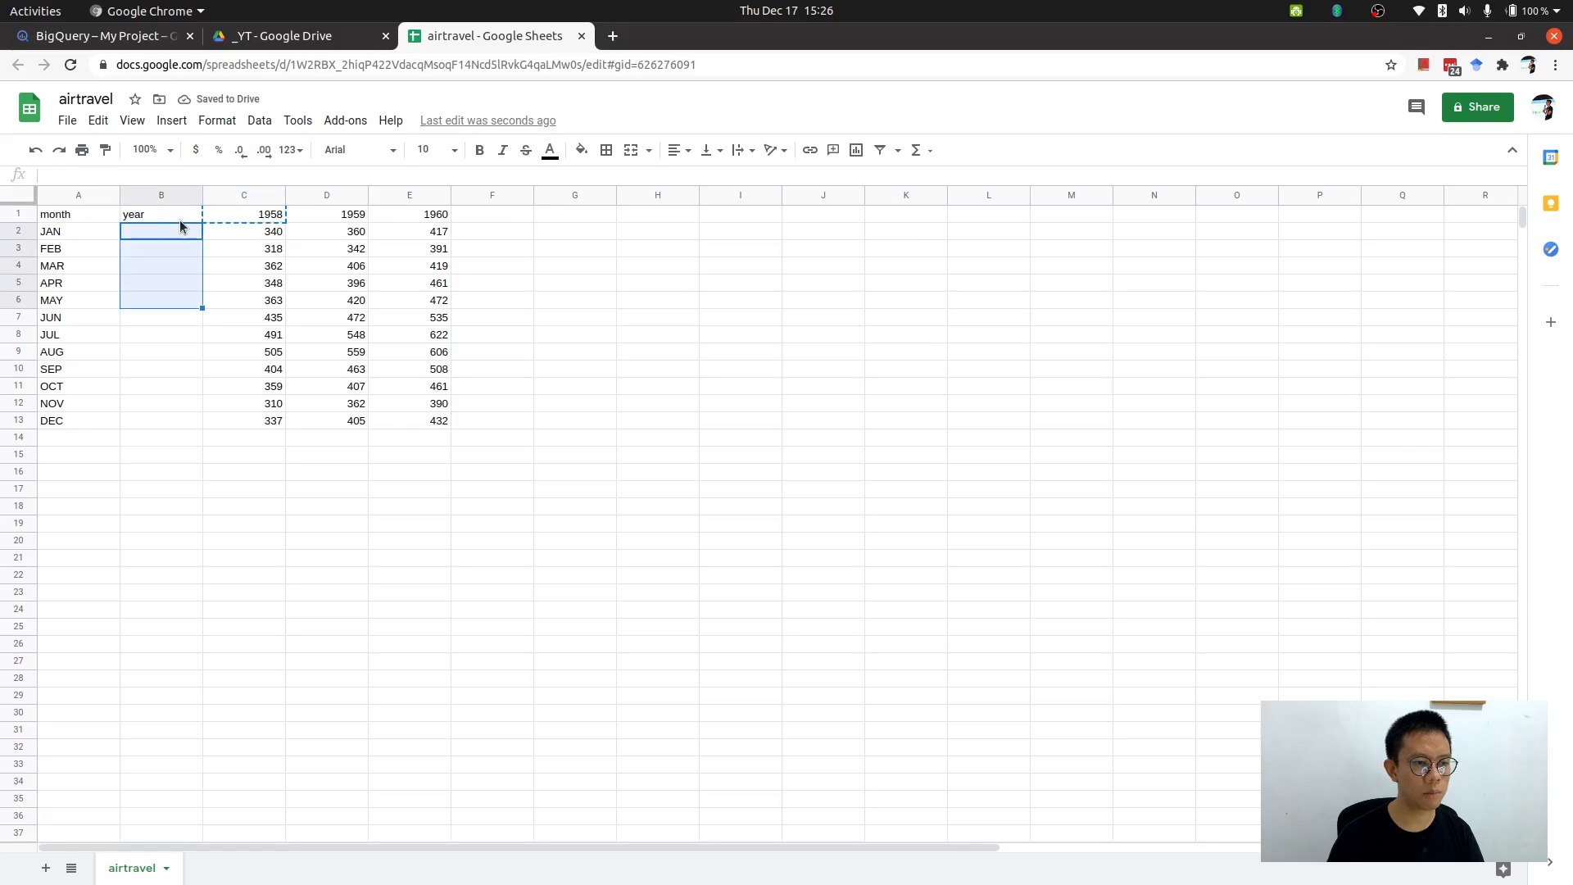
key("ctrl+v")
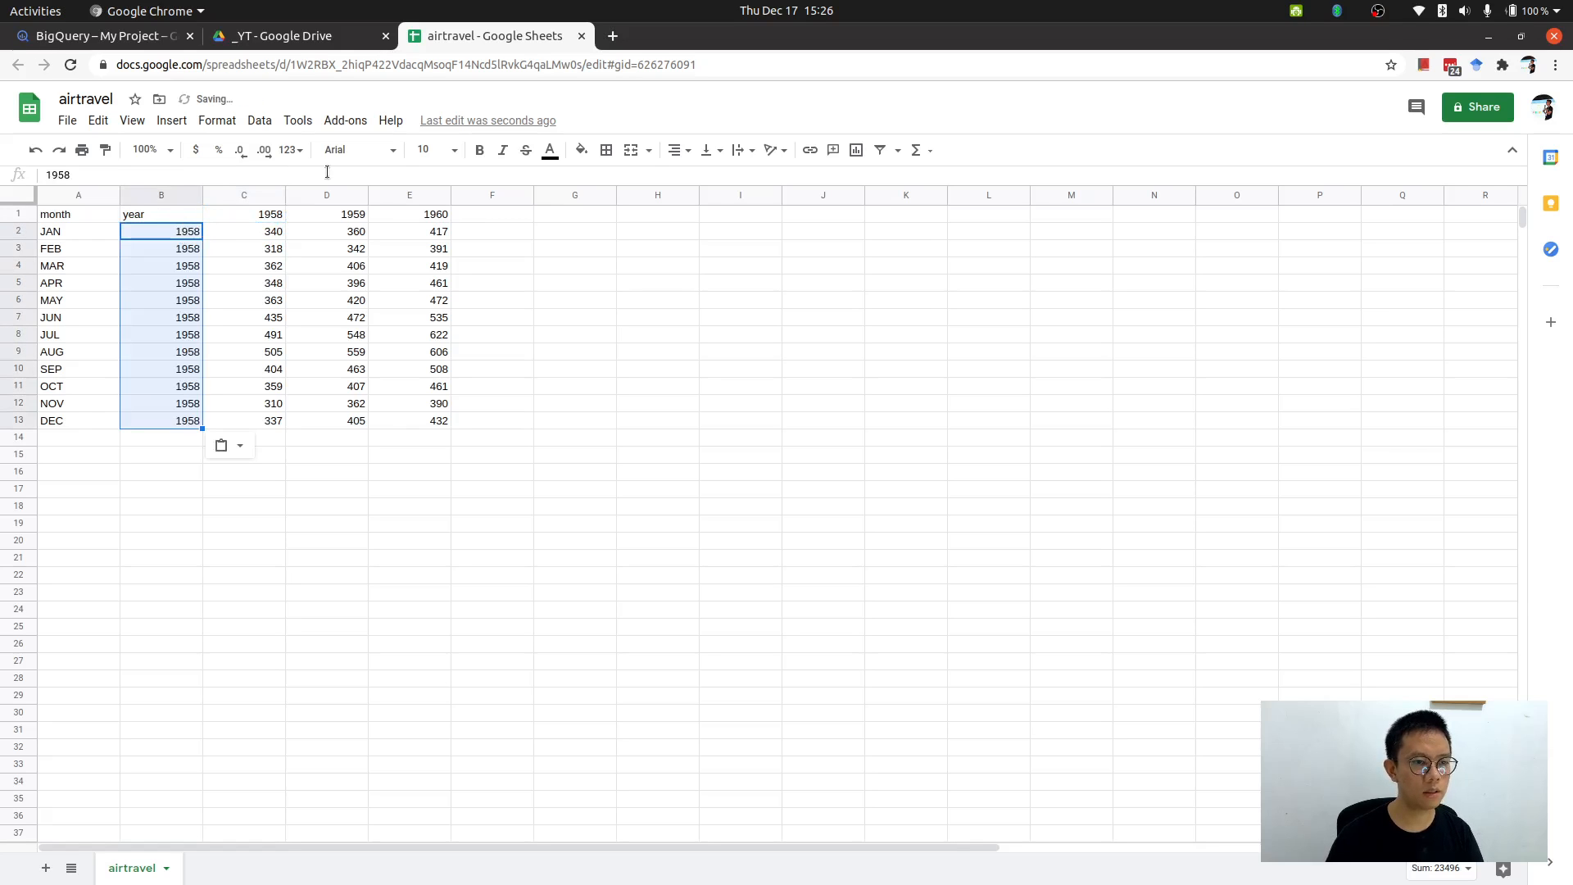
Copy the month list JAN–DEC and paste it twice below, into A14:A25 and A26:A37.
key("Up")
key("Right")
key("Right")
key("ctrl+c")
left_click_drag(73, 236, 86, 441)
key("ctrl+c")
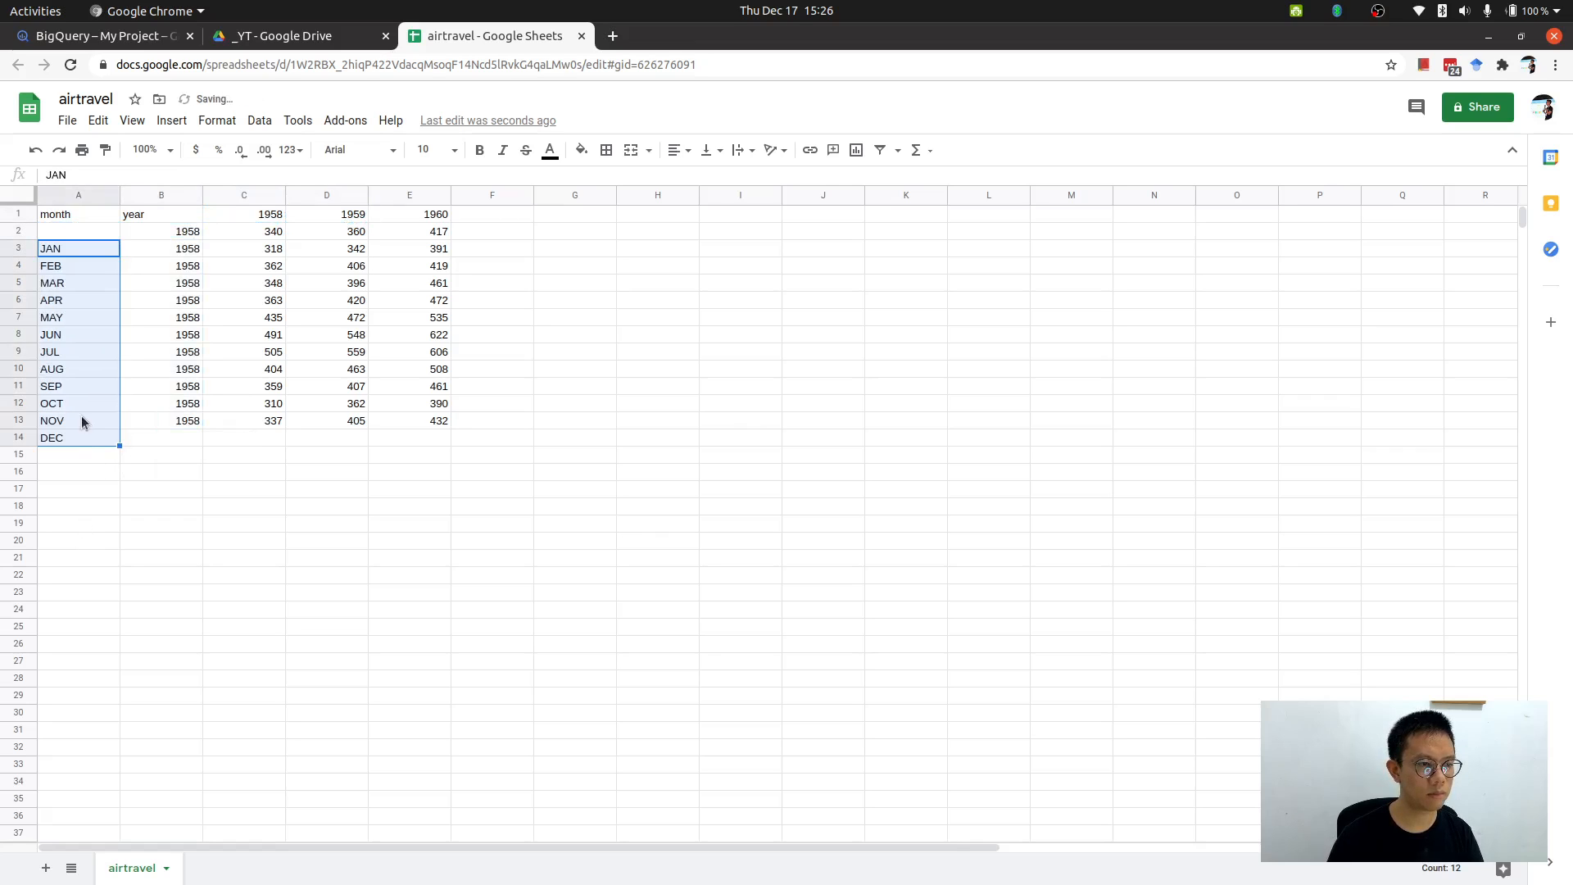
key("ctrl+z")
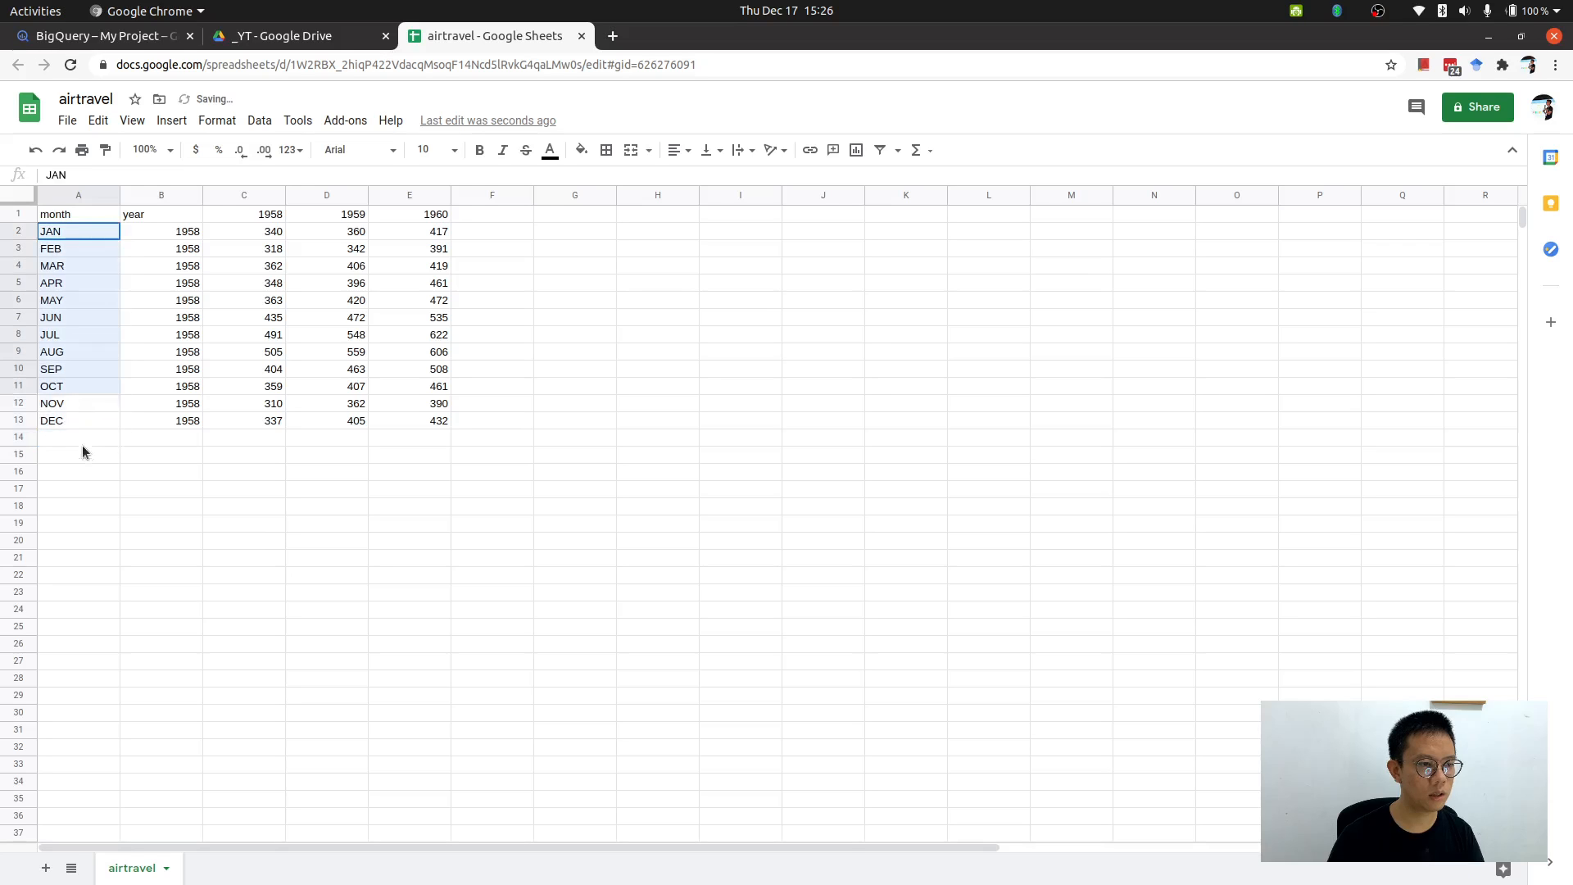
left_click(82, 438)
key("ctrl+v")
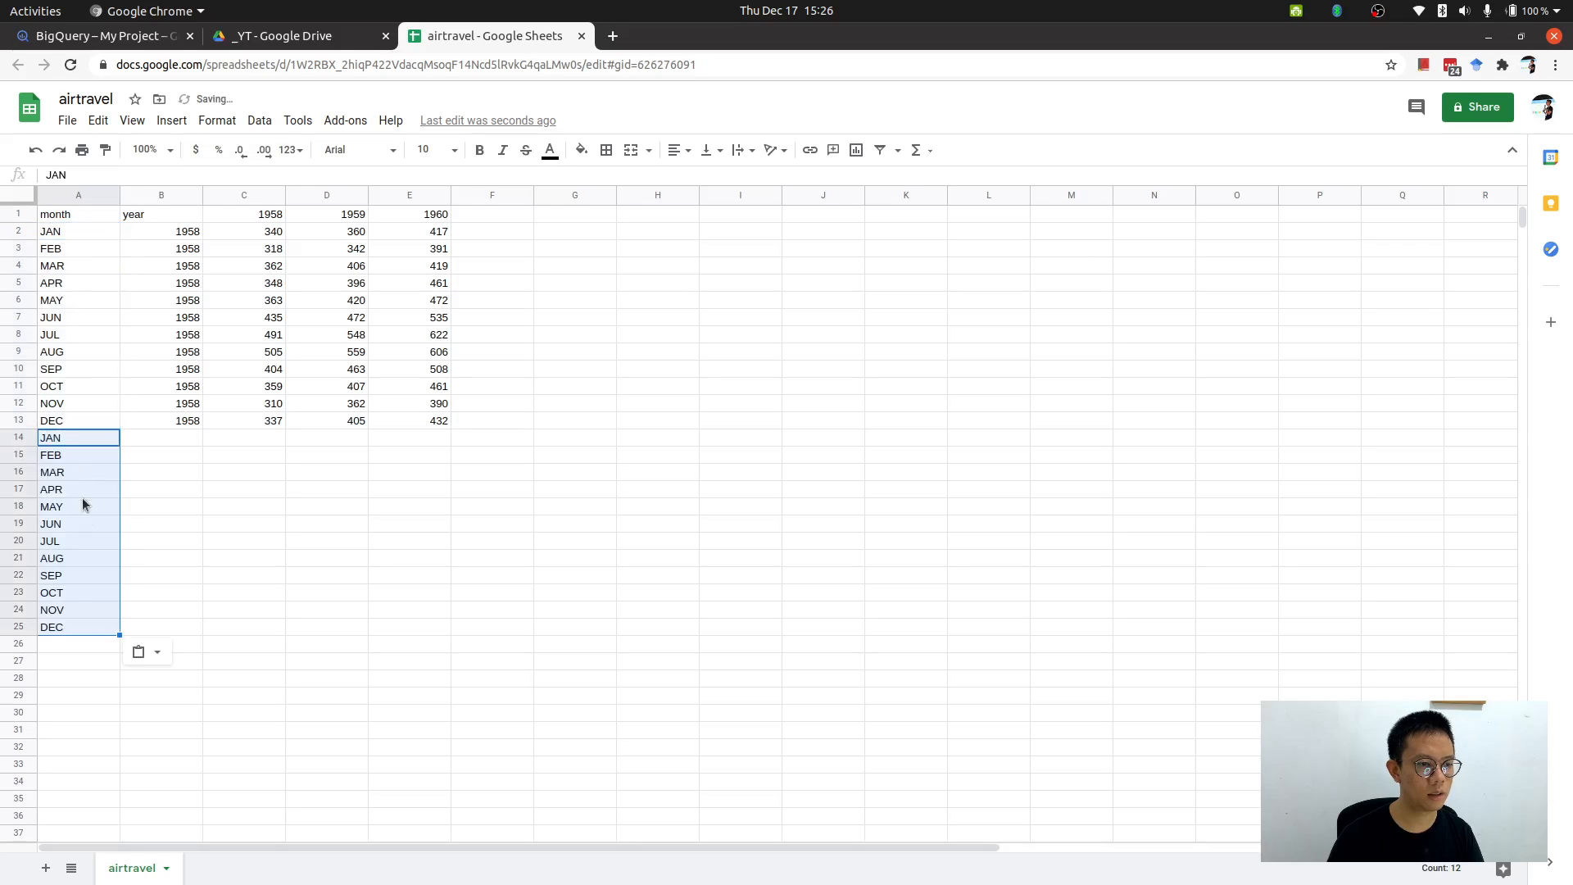
left_click(82, 648)
key("ctrl+v")
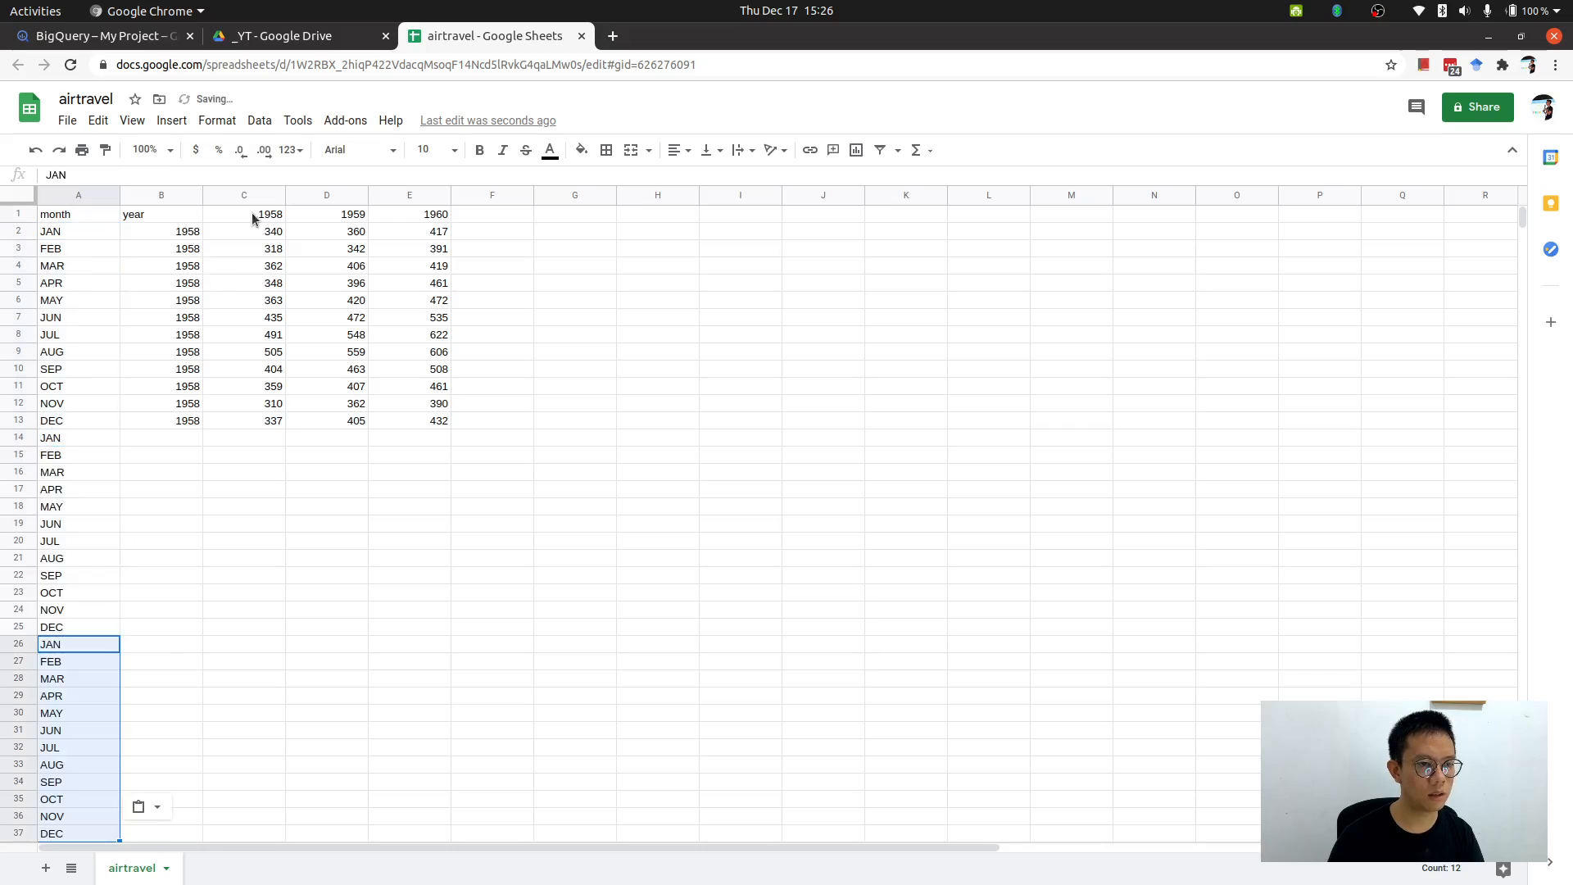
Copy the 1959 header and paste it into the year cells B14:B25.
left_click(336, 216)
key("ctrl+c")
left_click(182, 439)
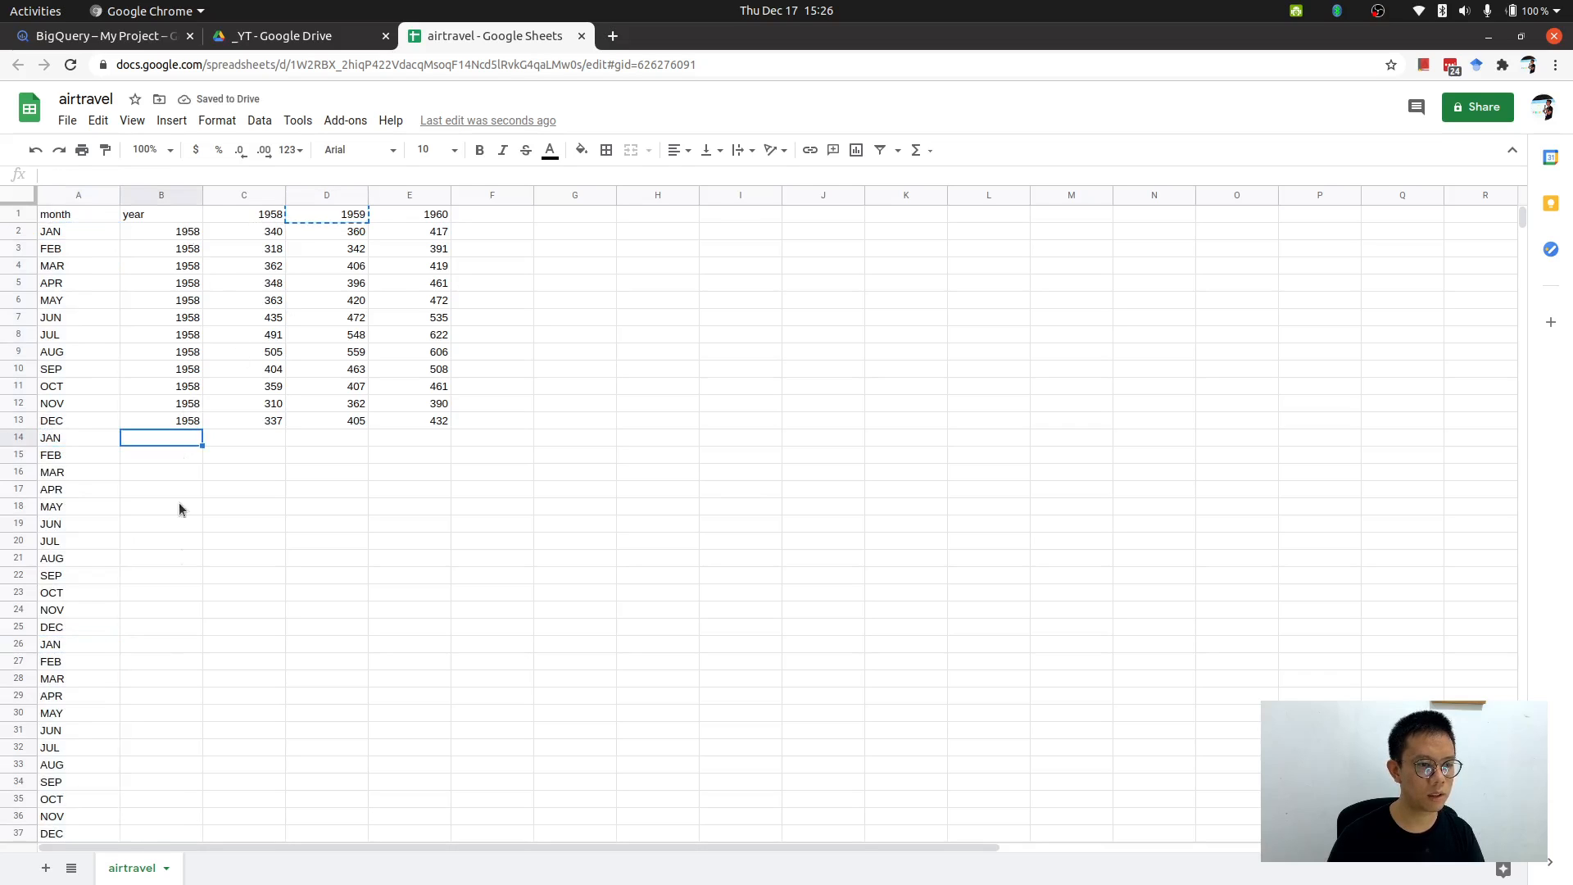
left_click(175, 678, "shift")
left_click(169, 633, "shift")
key("ctrl+v")
left_click(169, 651)
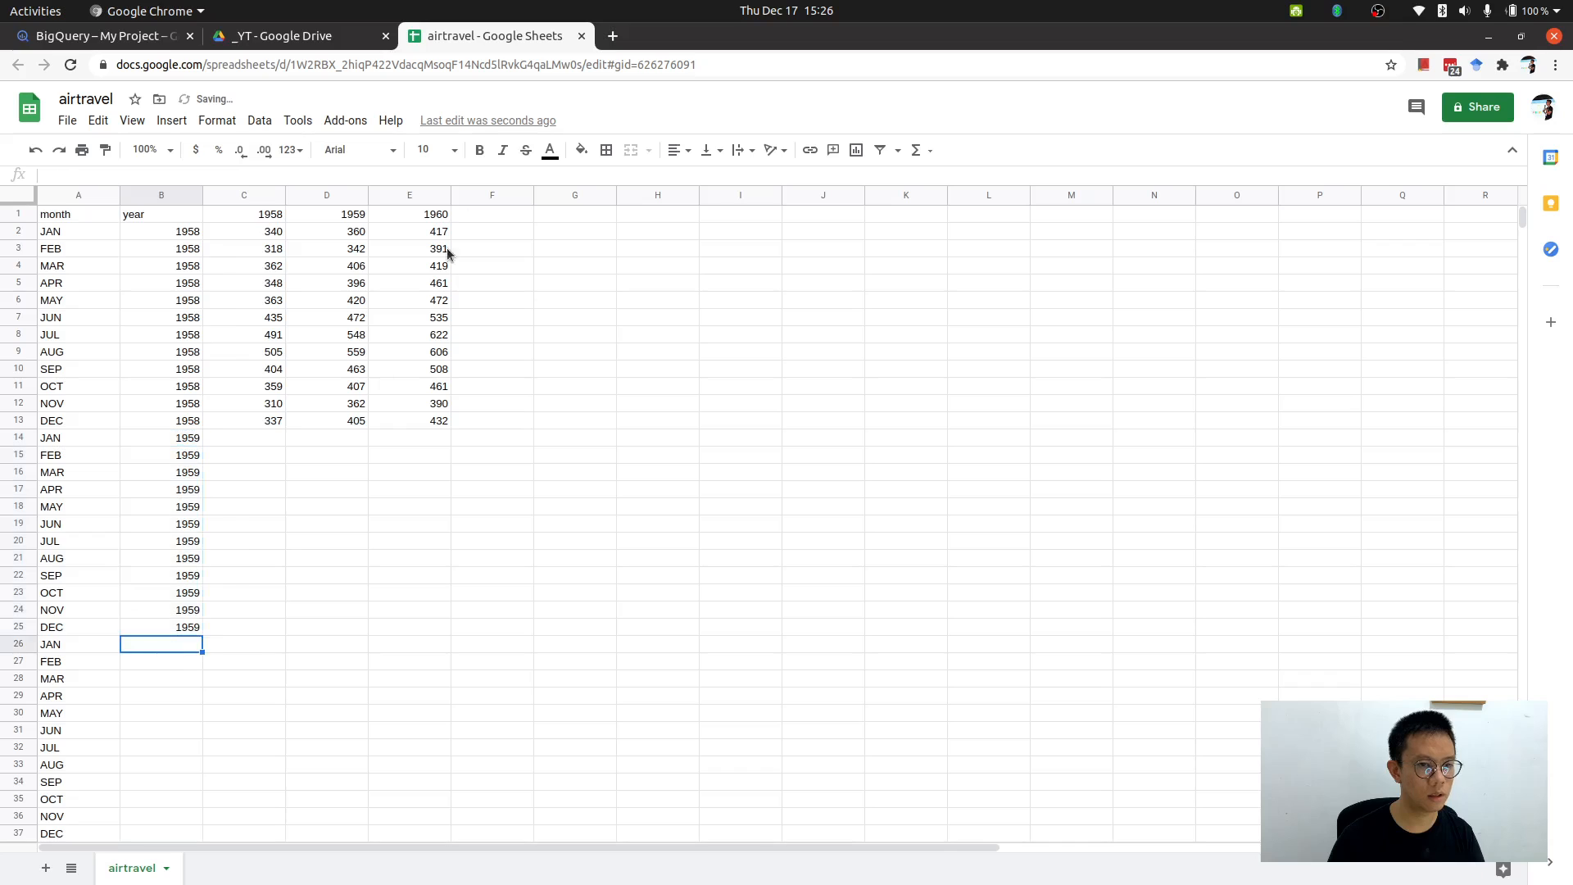
Copy the 1960 header and paste it into the year cells B26:B37.
left_click(432, 216)
key("ctrl+c")
left_click(176, 651)
scroll(172, 672, "down", 2)
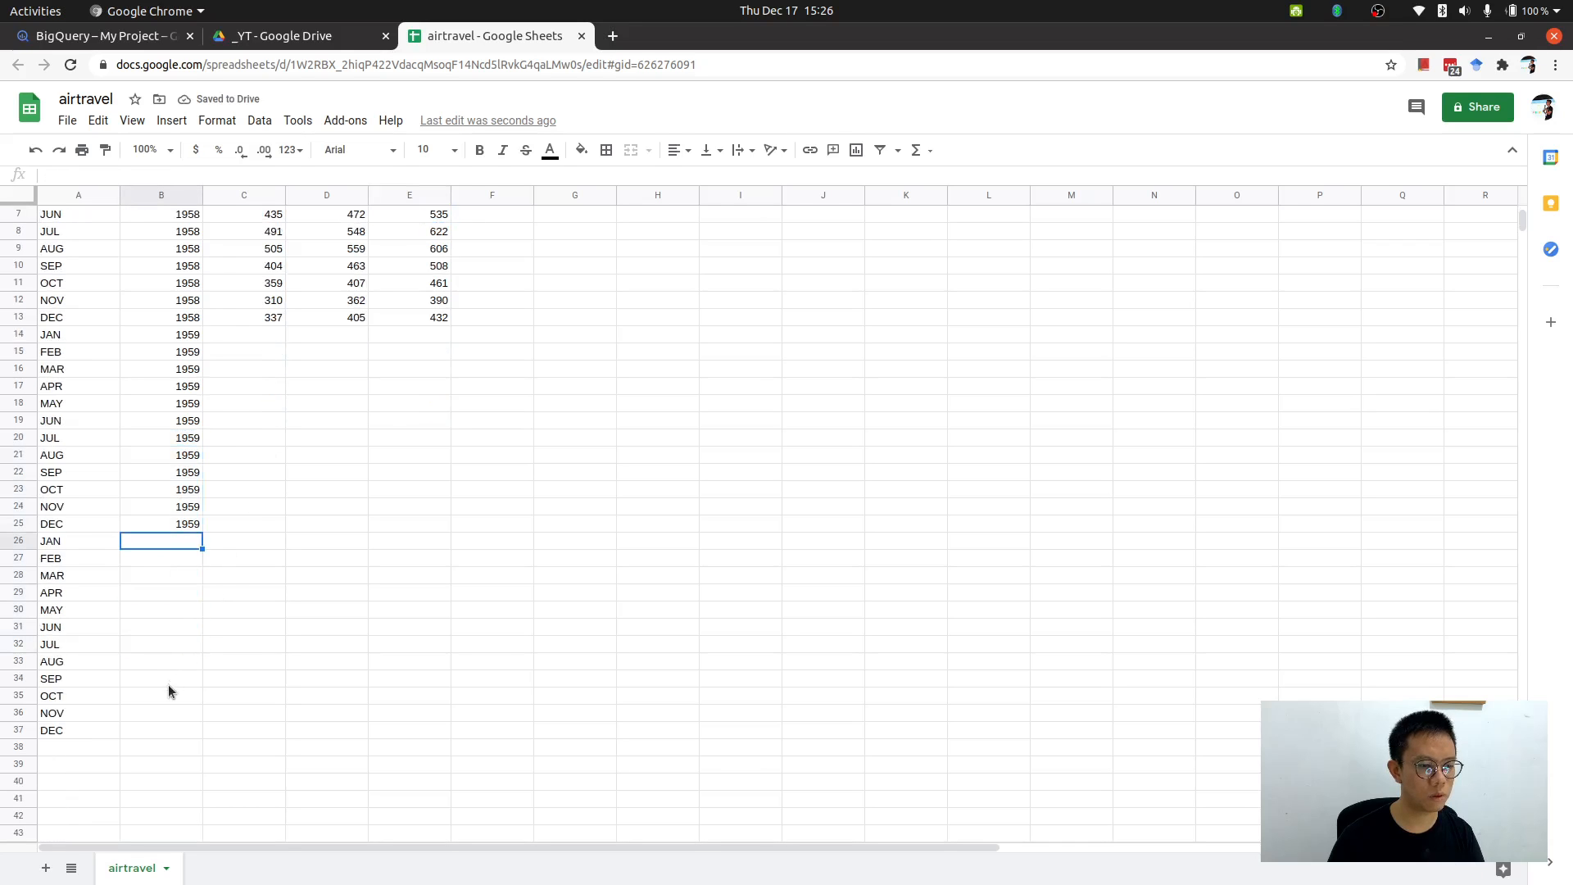
left_click(183, 728, "shift")
key("ctrl+v")
scroll(404, 275, "up", 2)
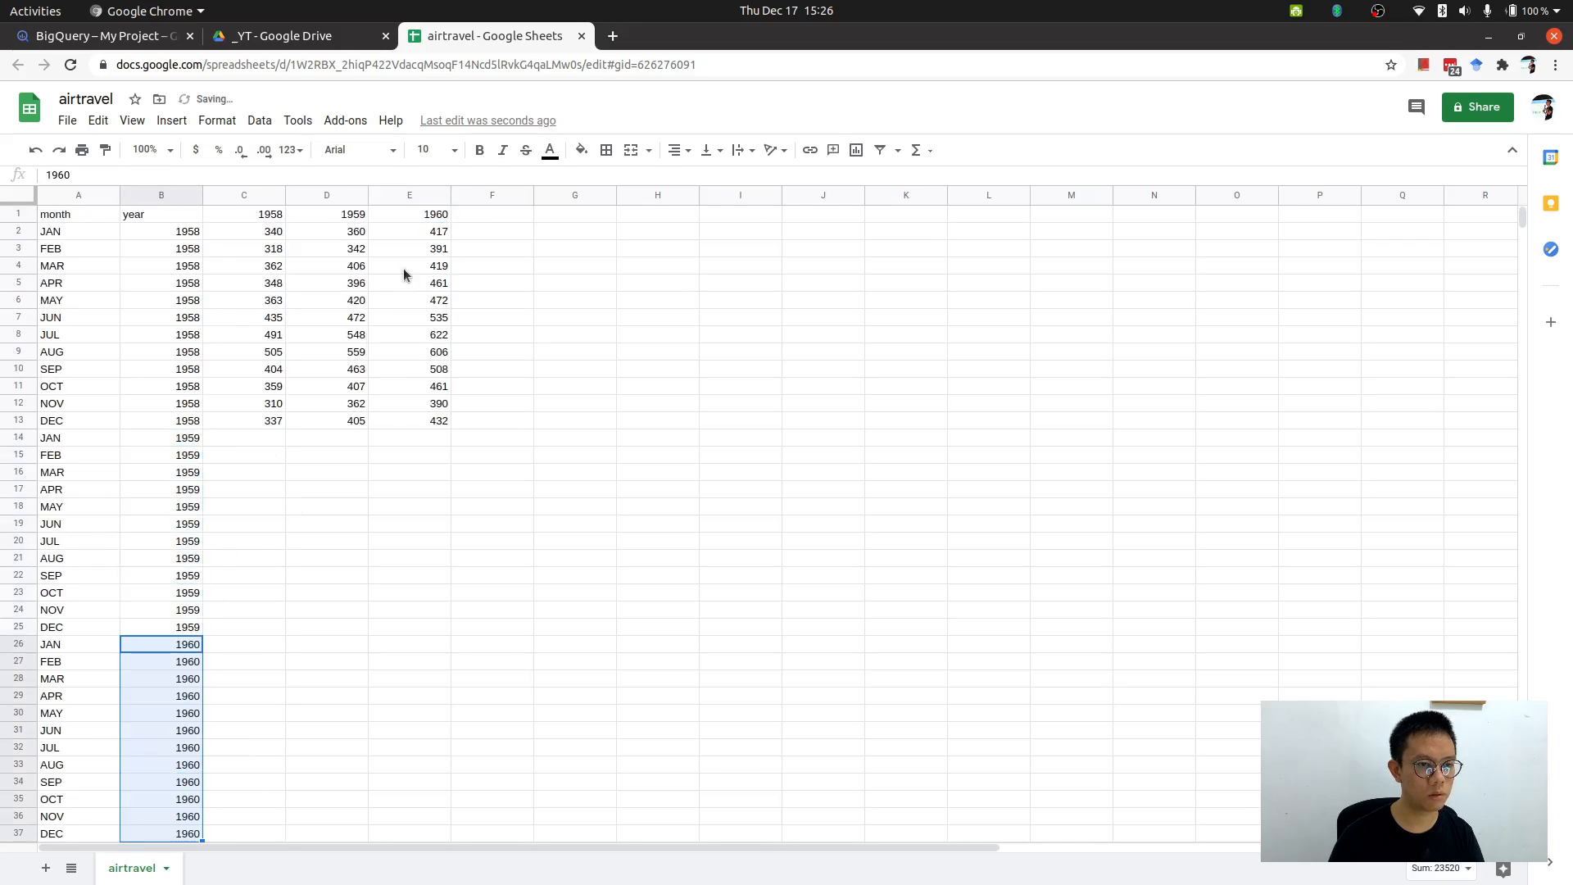
Move the 1959 passenger values from D2:D13 into C14:C25.
left_click_drag(435, 219, 435, 290)
left_click(432, 232)
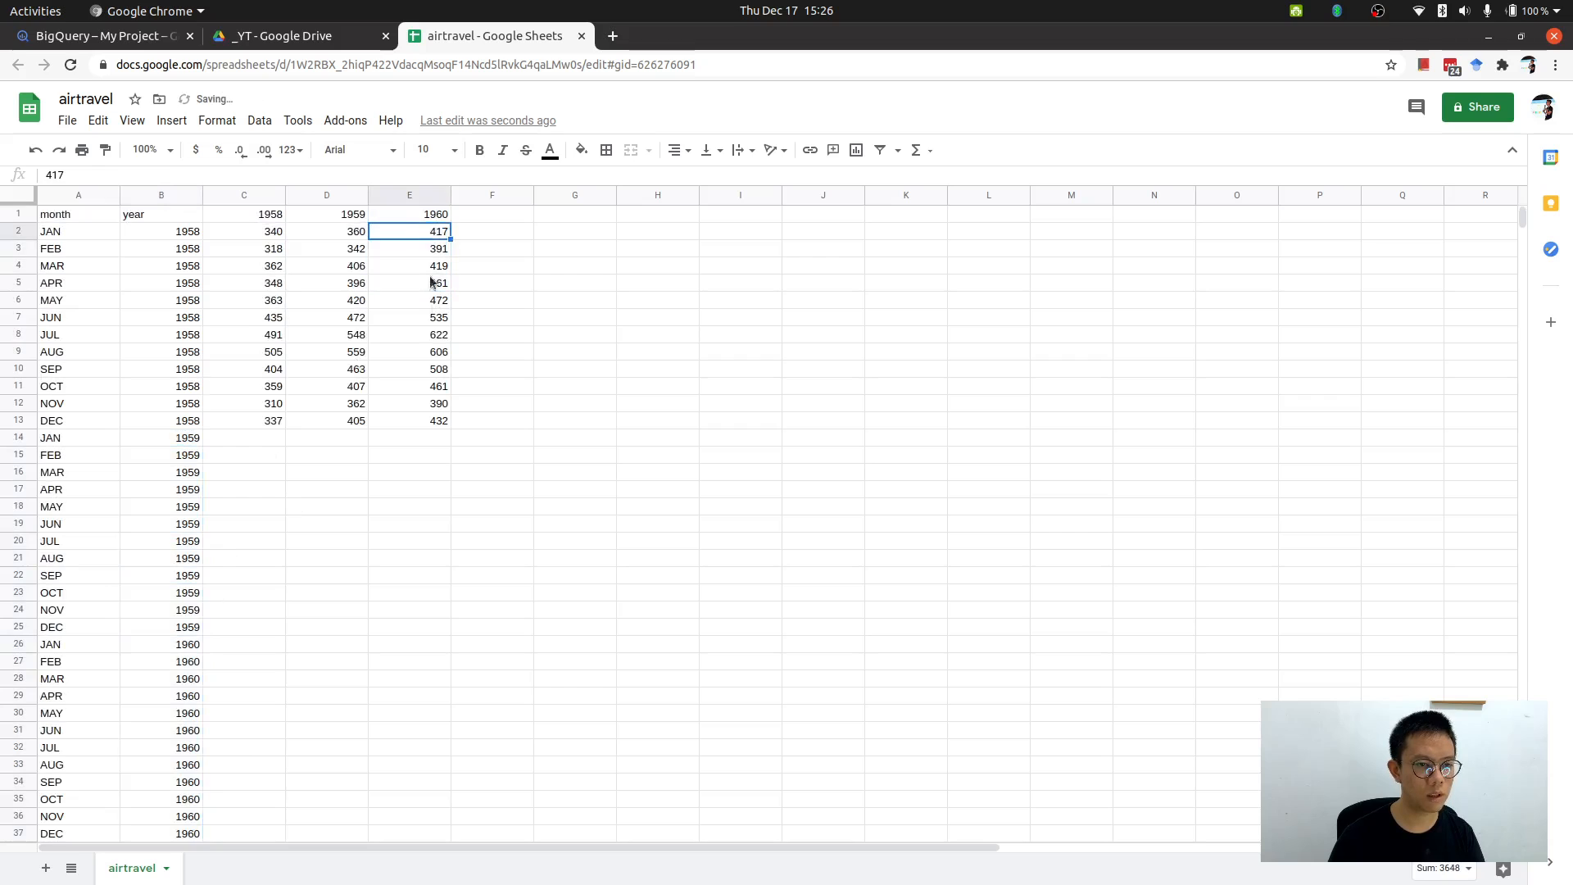
left_click(329, 232)
left_click(344, 428, "shift")
key("ctrl+x")
left_click(278, 442)
key("ctrl+v")
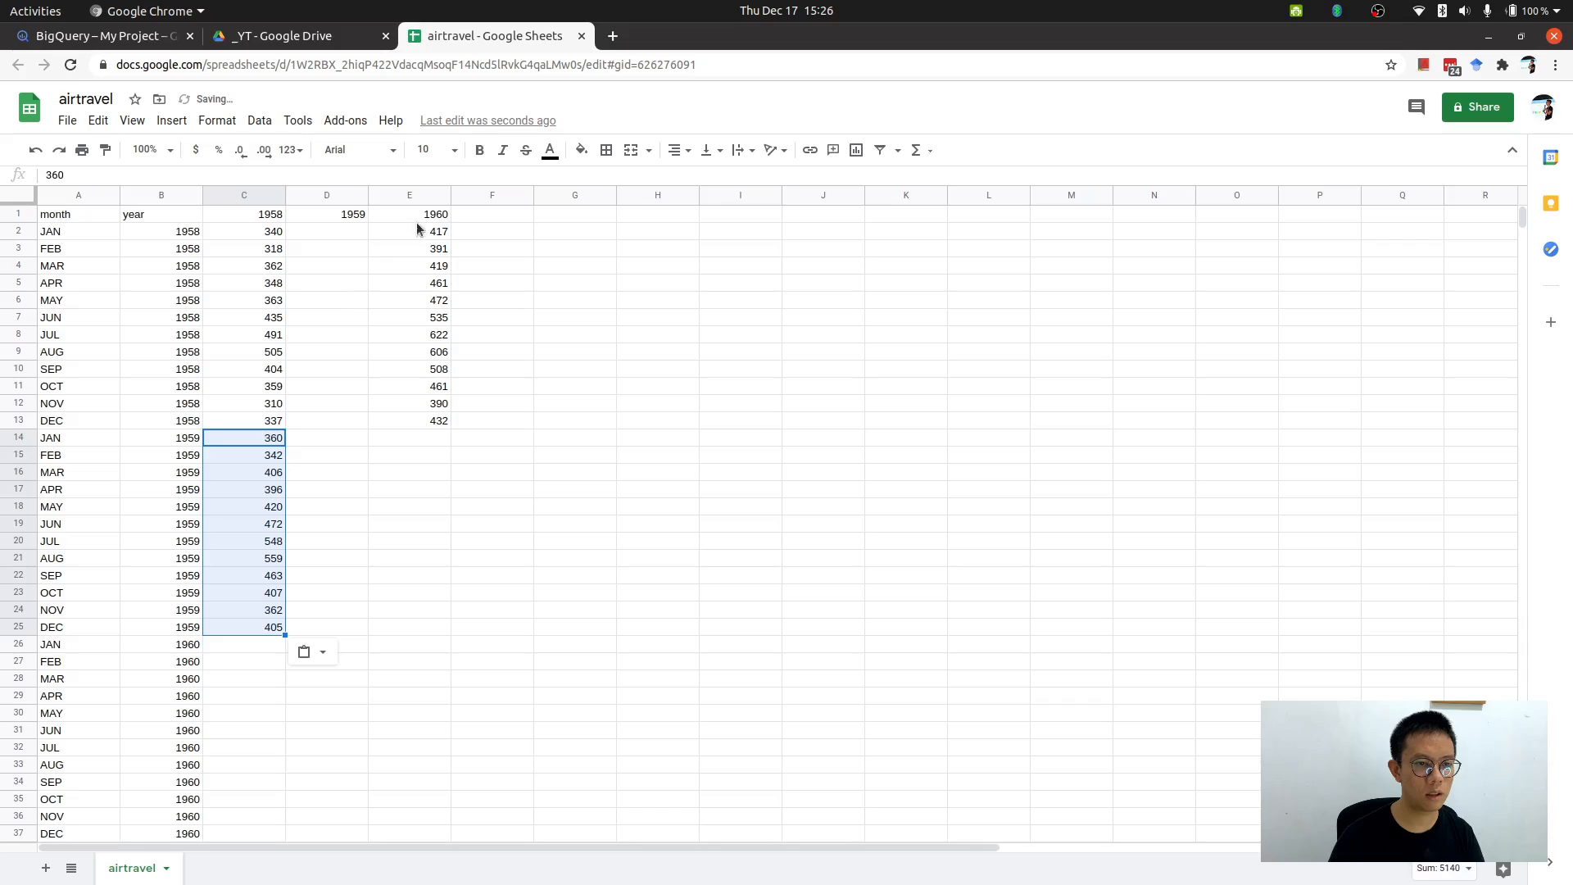
Move the 1960 passenger values from E2:E13 into C26:C37.
left_click_drag(417, 229, 418, 425)
key("ctrl+x")
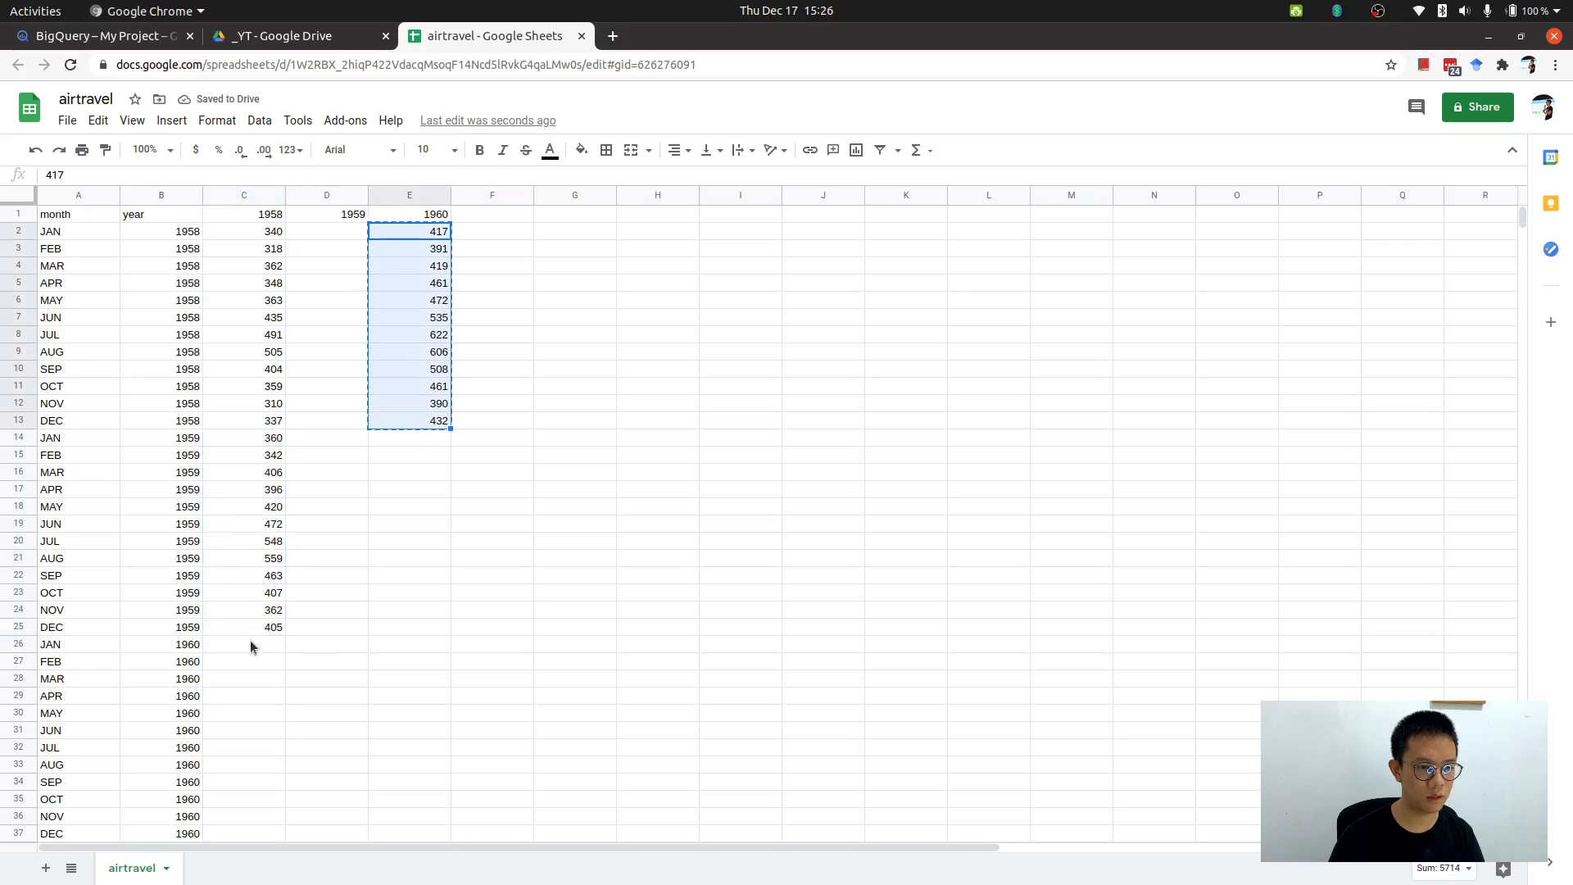
left_click(250, 647)
key("ctrl+v")
scroll(334, 583, "down", 2)
scroll(334, 583, "up", 2)
Clear the leftover 1959 and 1960 headers in D1:E1.
left_click(326, 214)
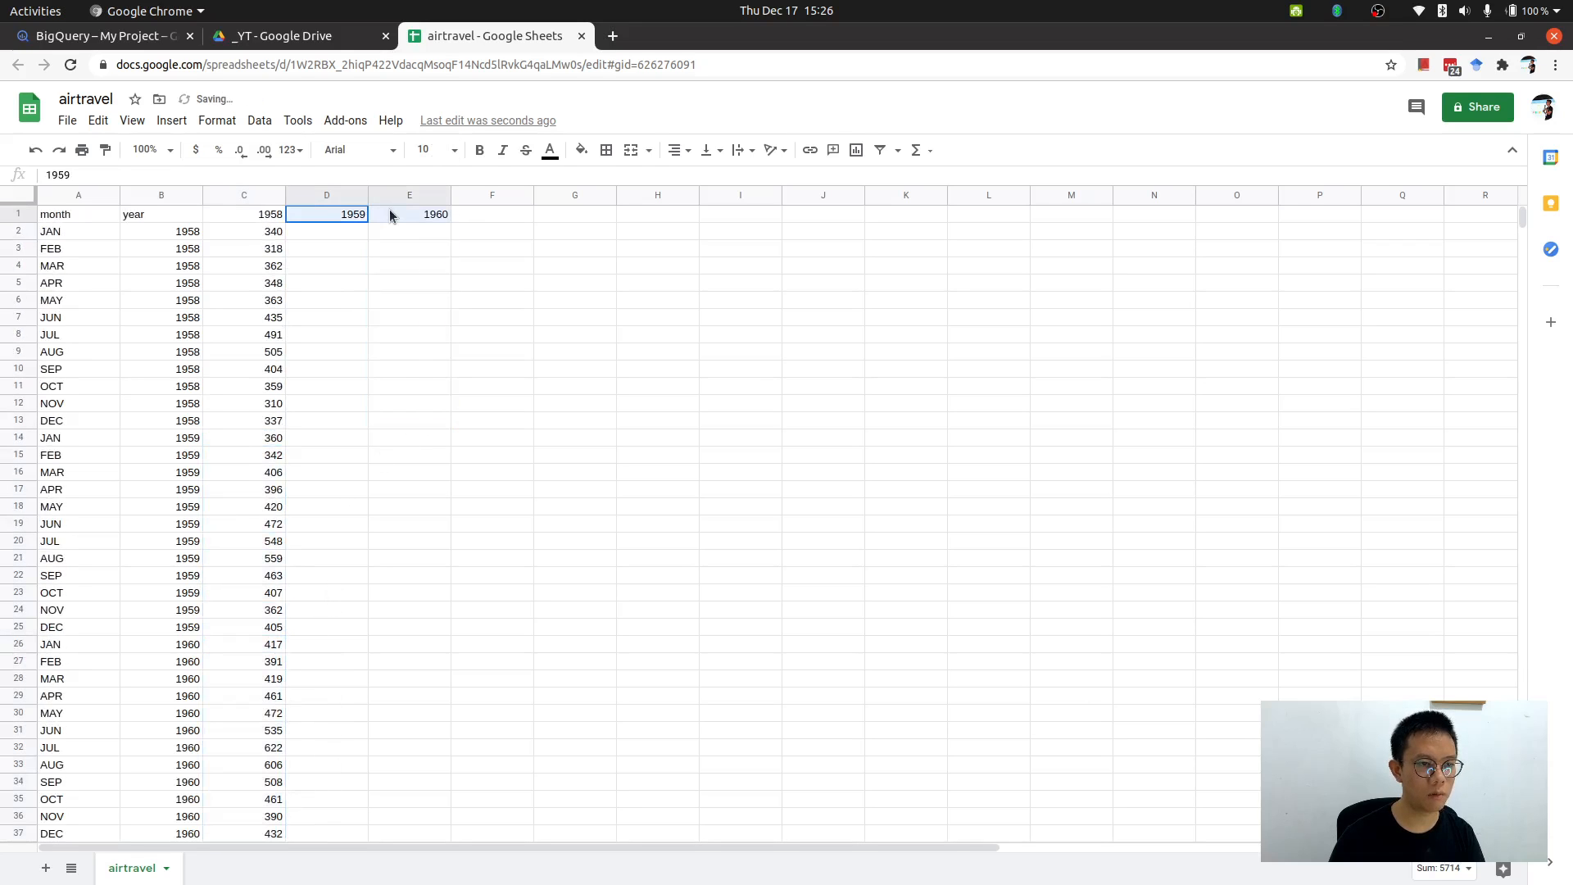
left_click_drag(390, 210, 393, 211)
key("Delete")
Rename the C1 header to airtravel.
key("Left")
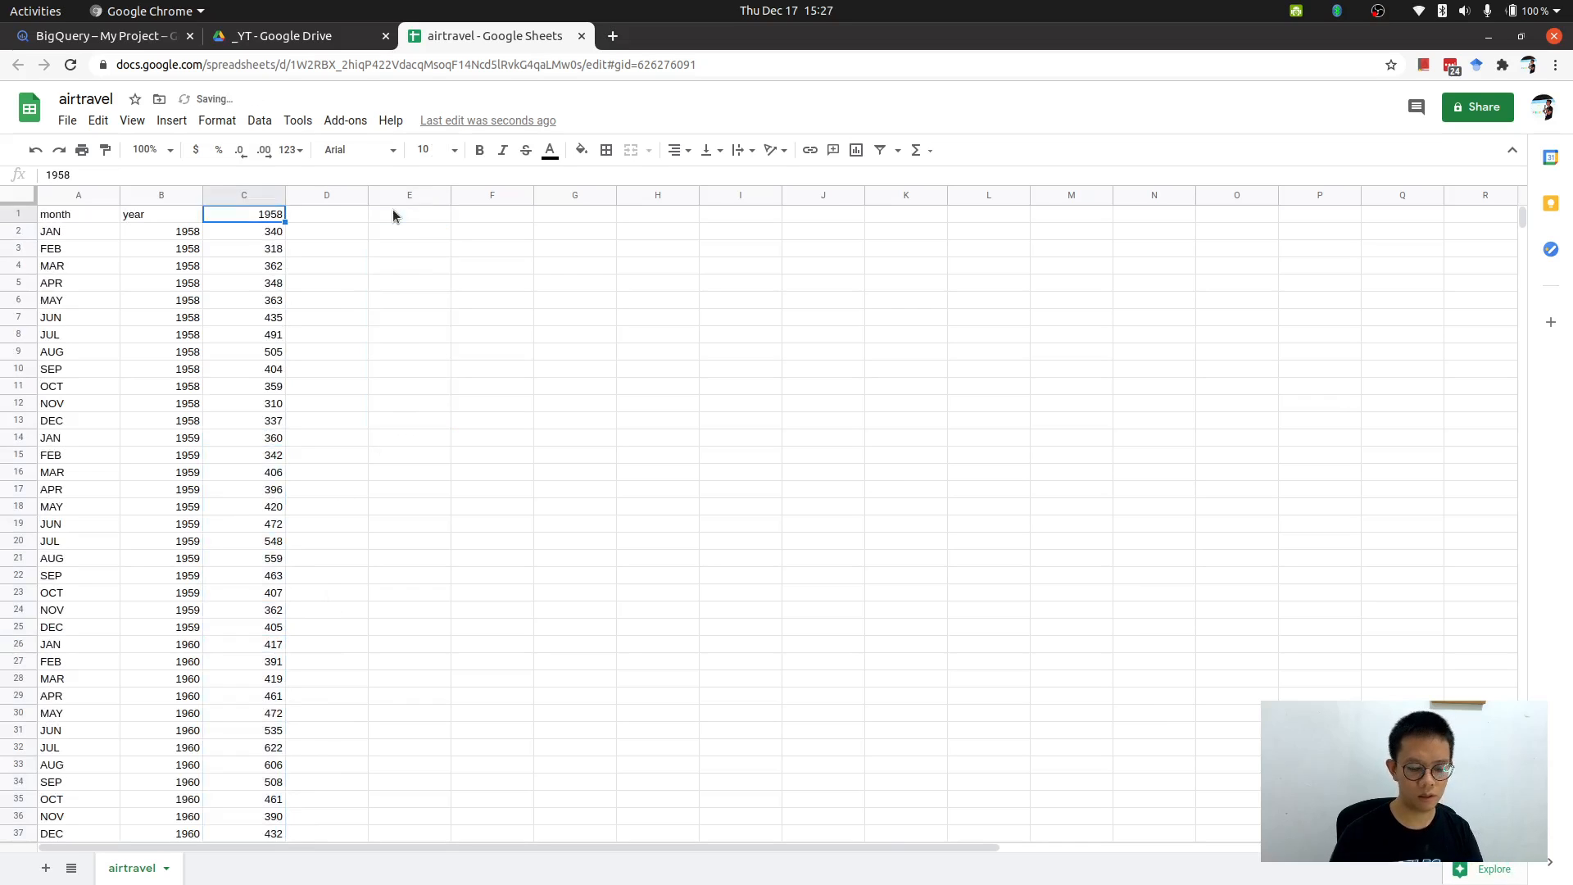
type("airtra")
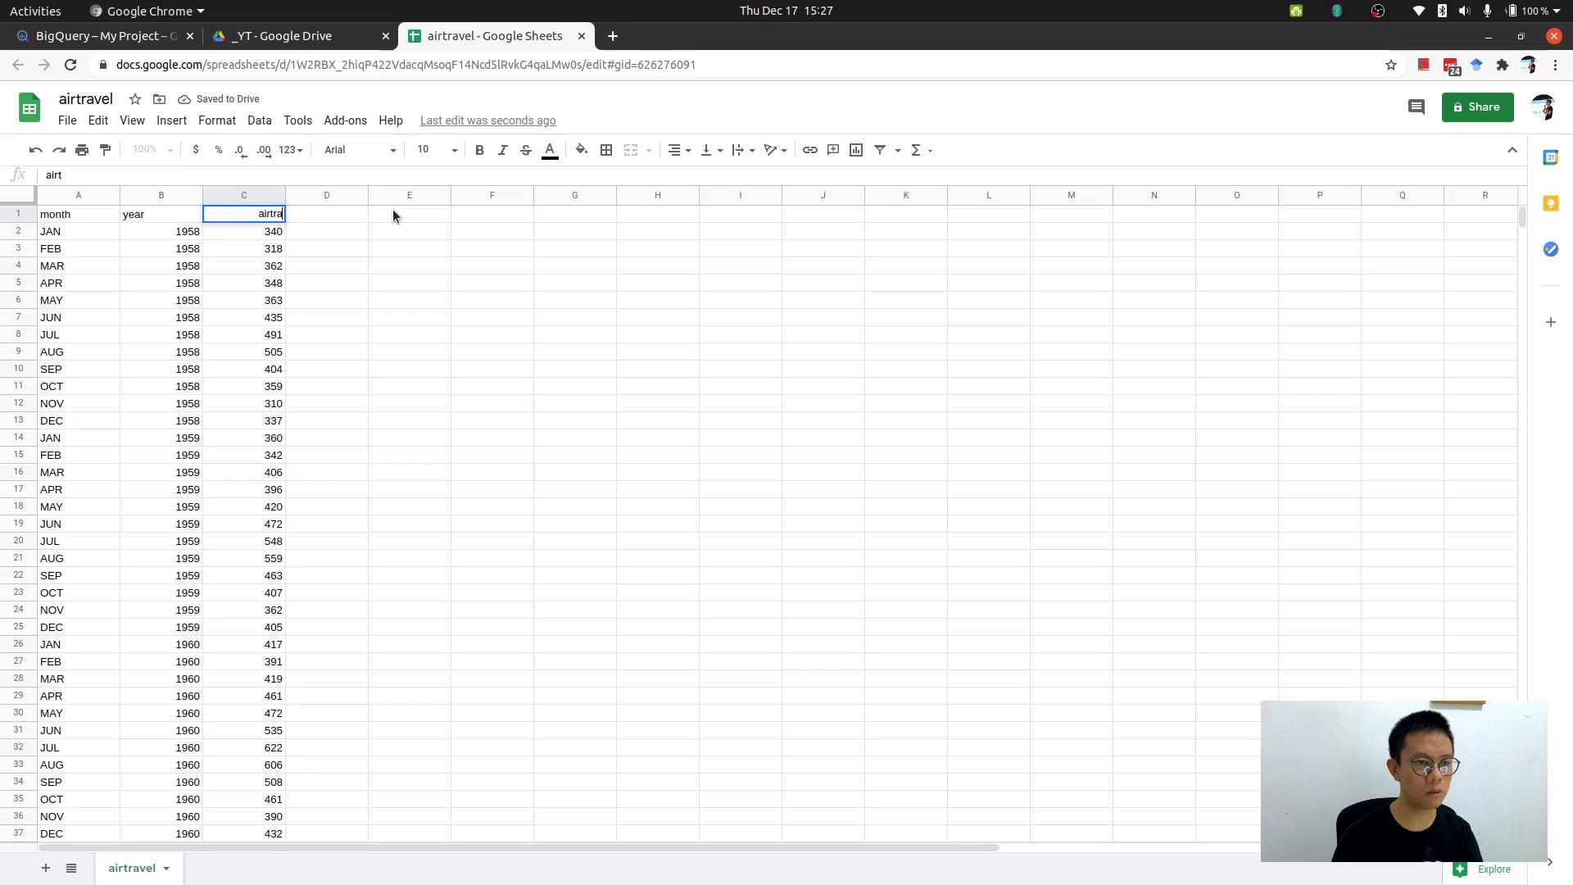
type("vel")
key("Return")
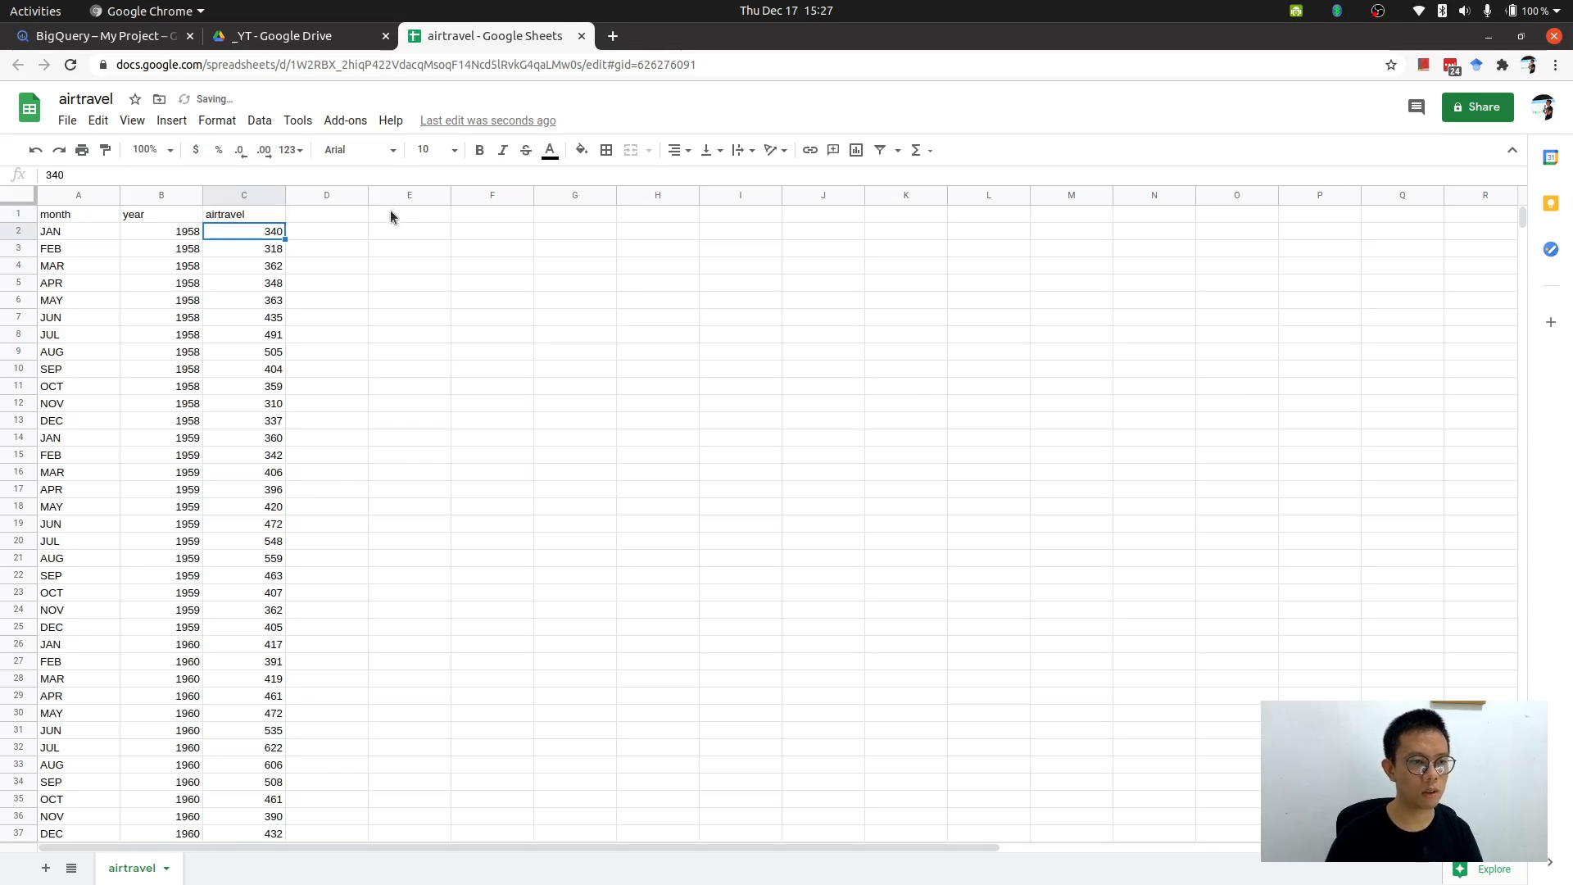
left_click(390, 212)
left_click(90, 230)
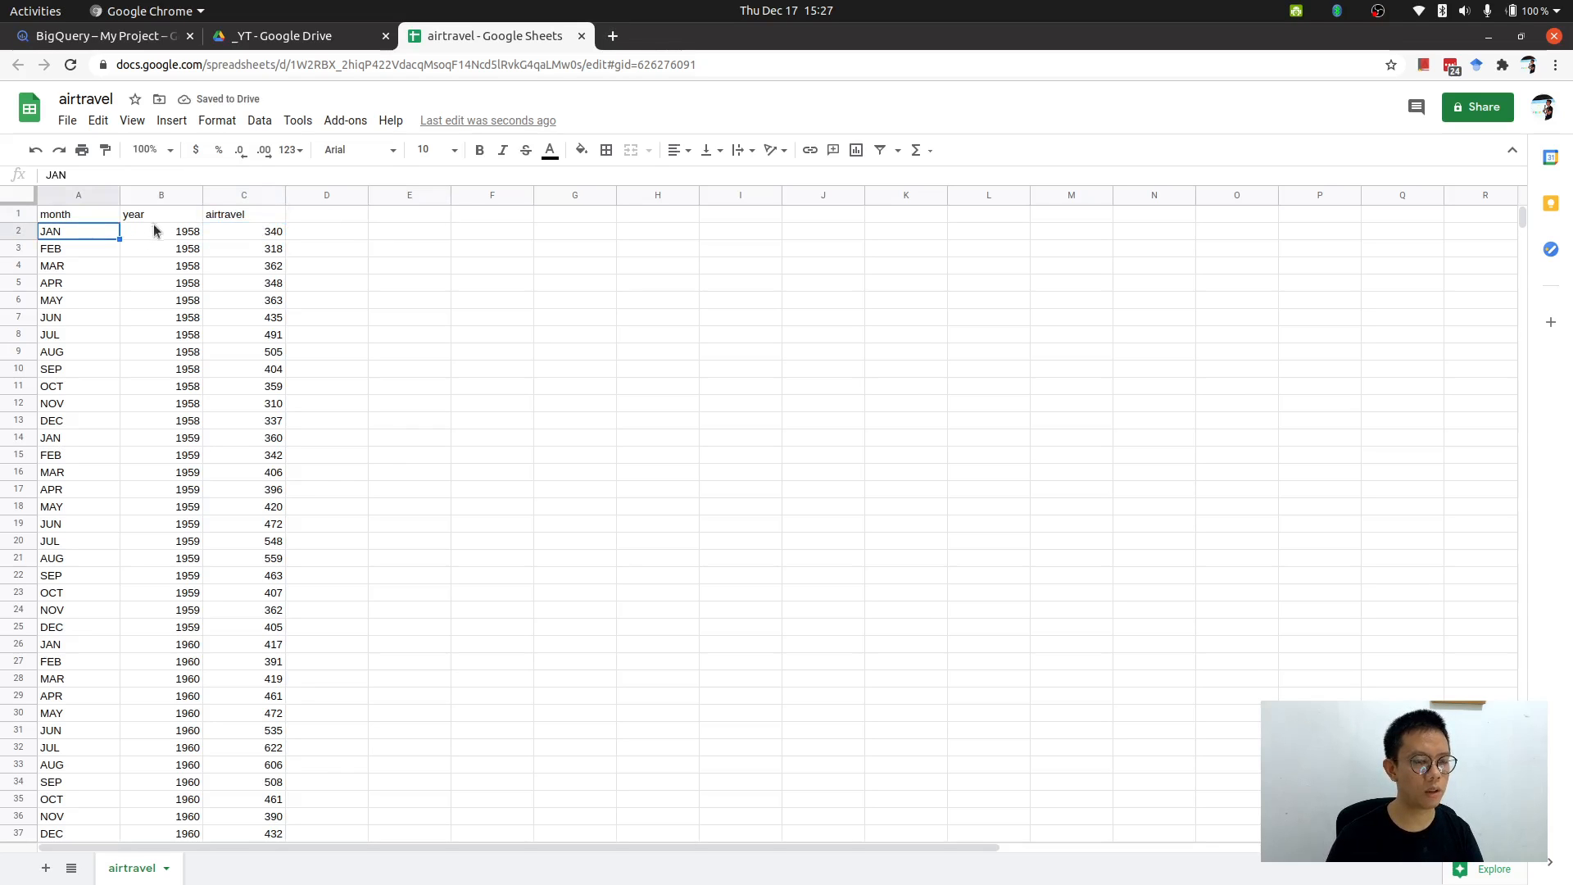
left_click(194, 256)
left_click(251, 233)
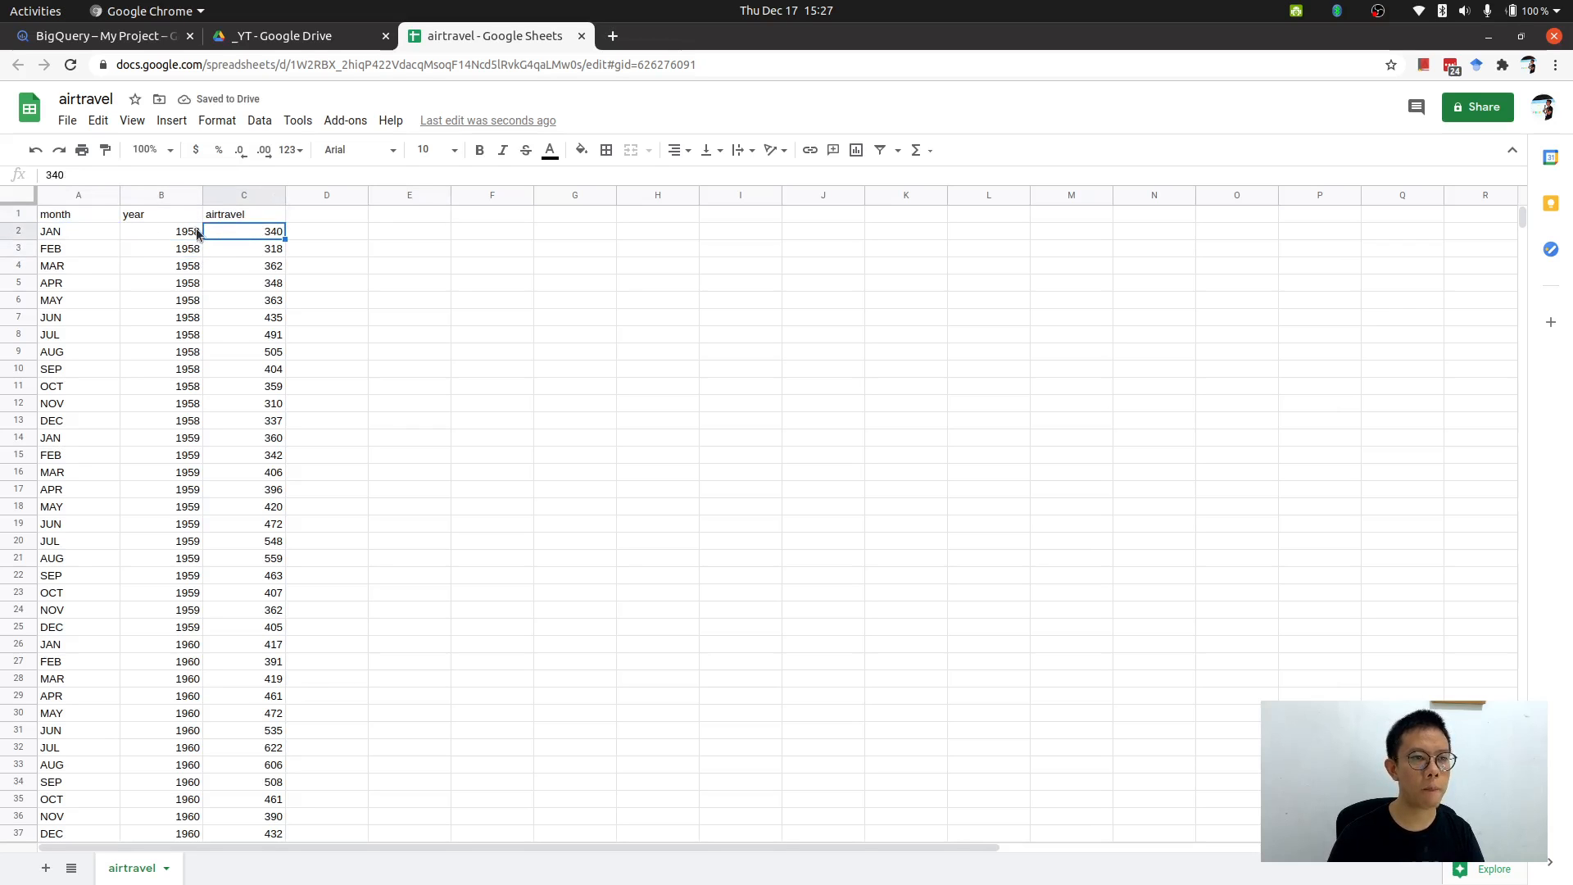
View the _YT Drive folder with the new airtravel spreadsheet and return to the sheet.
left_click(317, 37)
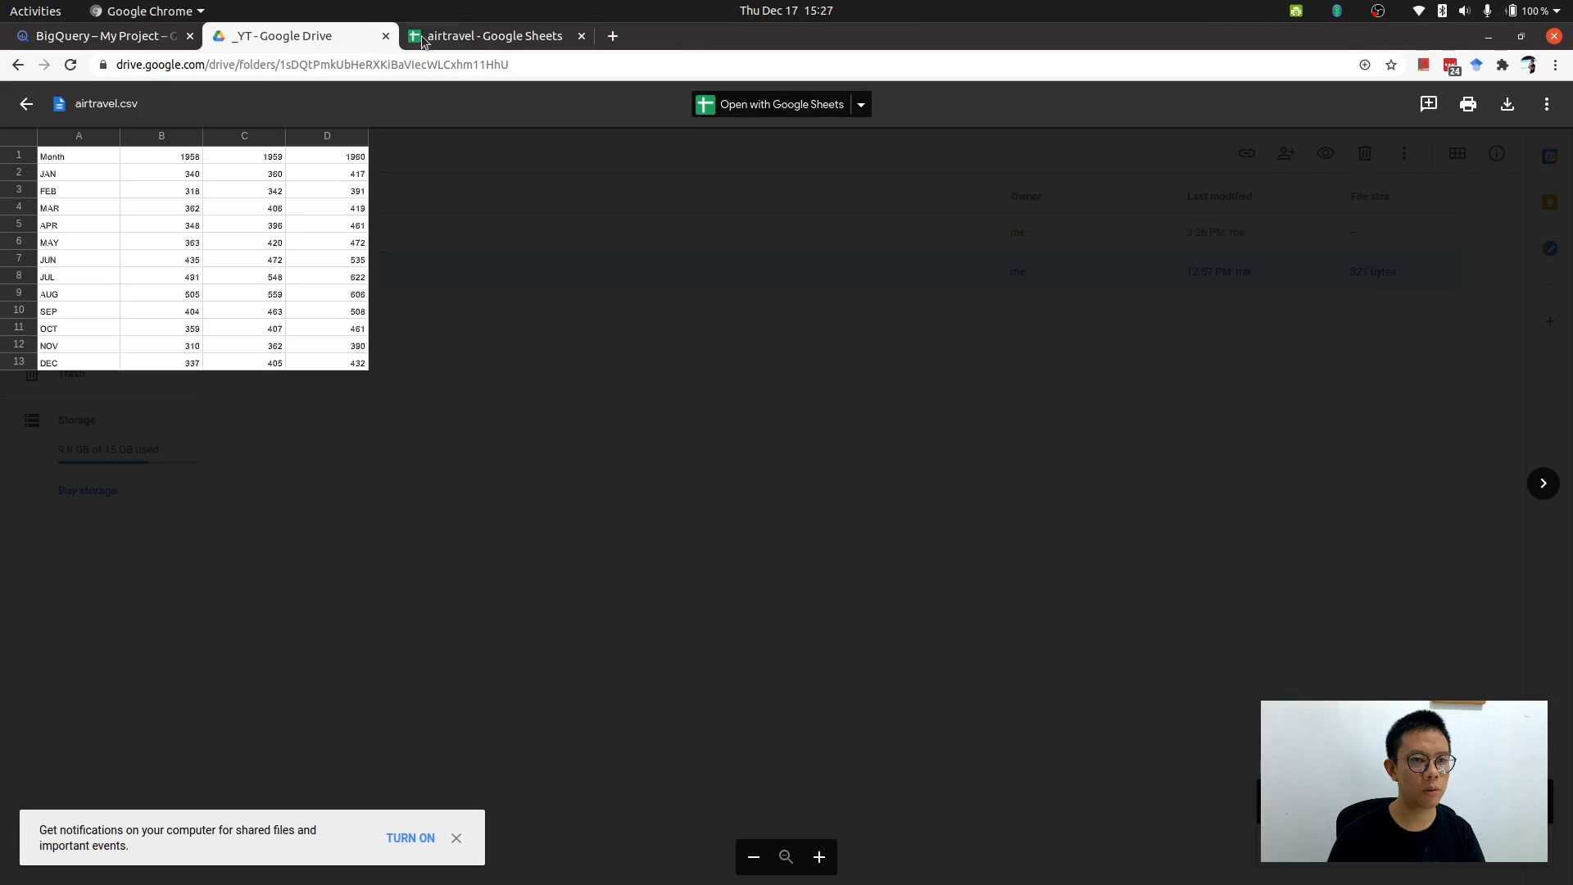
left_click(525, 105)
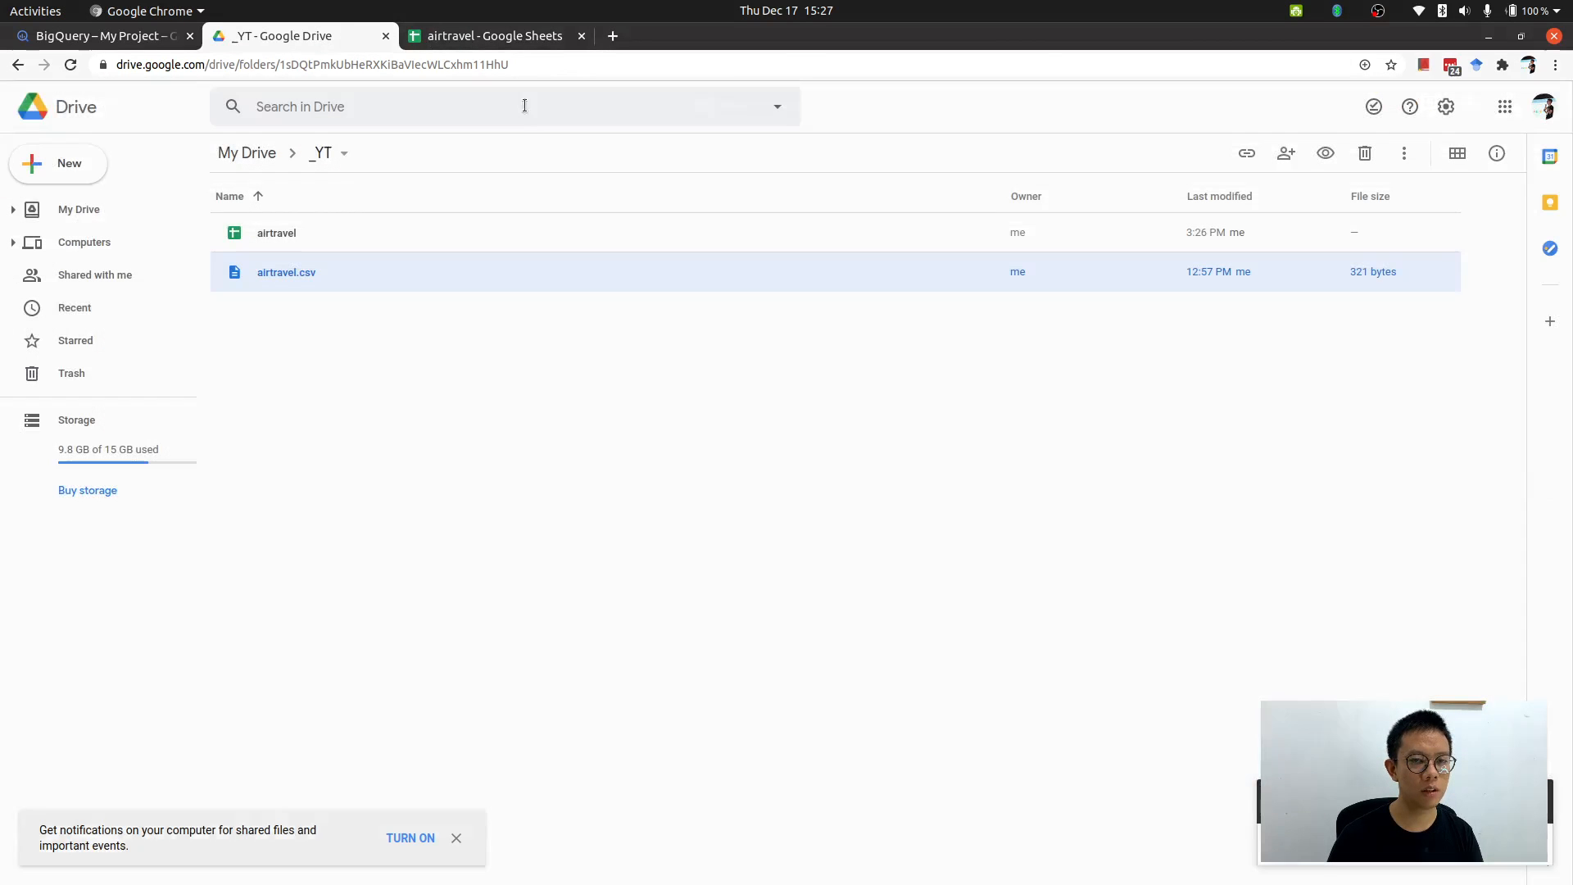
left_click(287, 235)
left_click(491, 36)
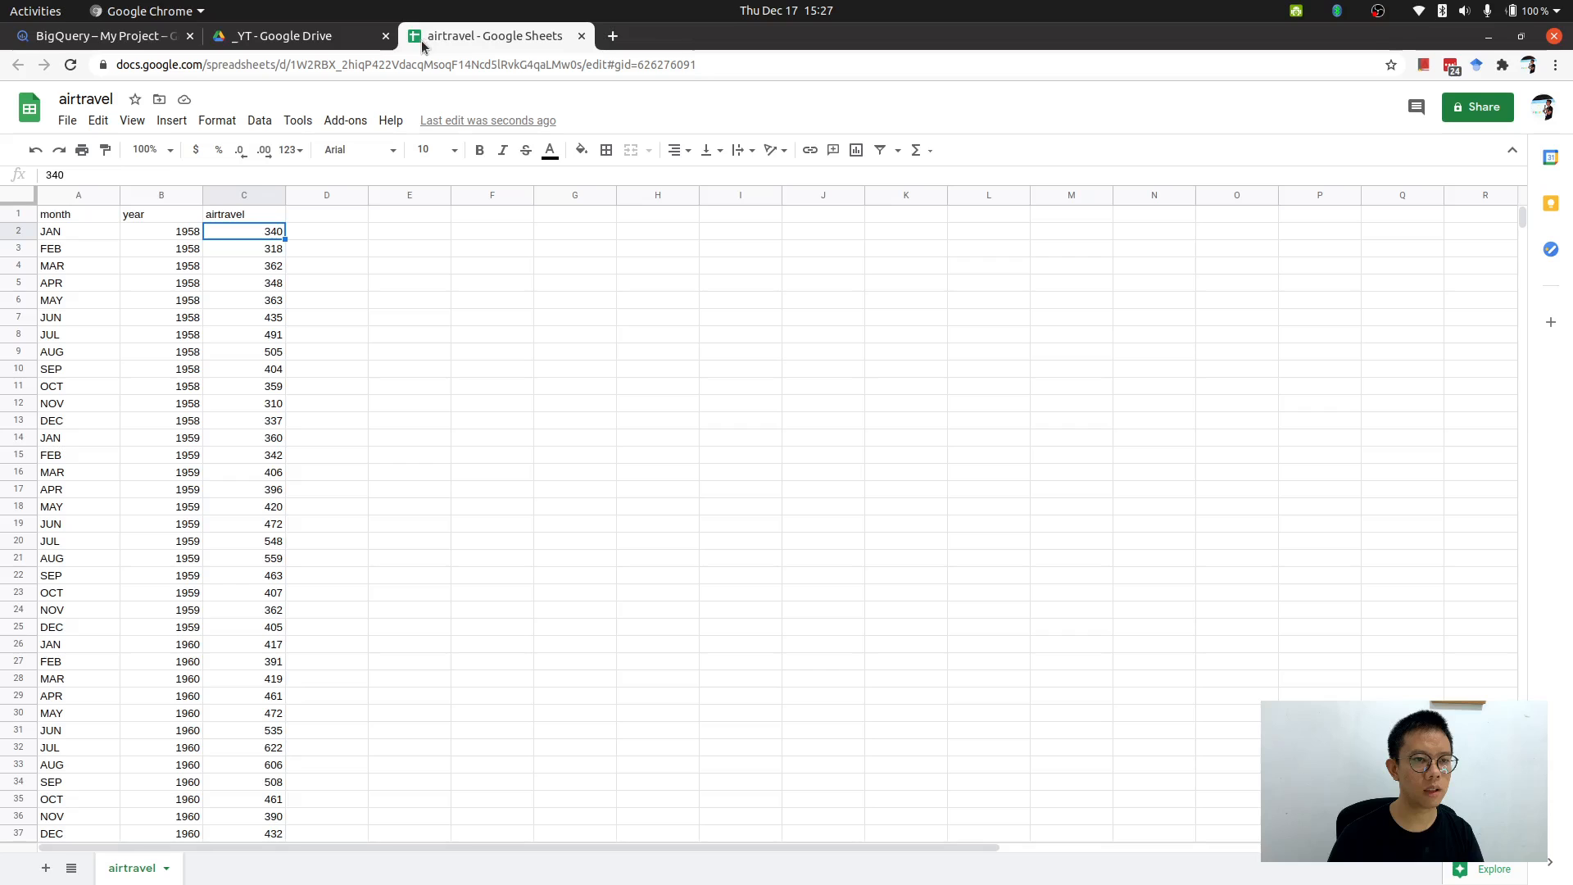
Switch to the BigQuery console tab and browse the Google Cloud navigation menu.
left_click(72, 43)
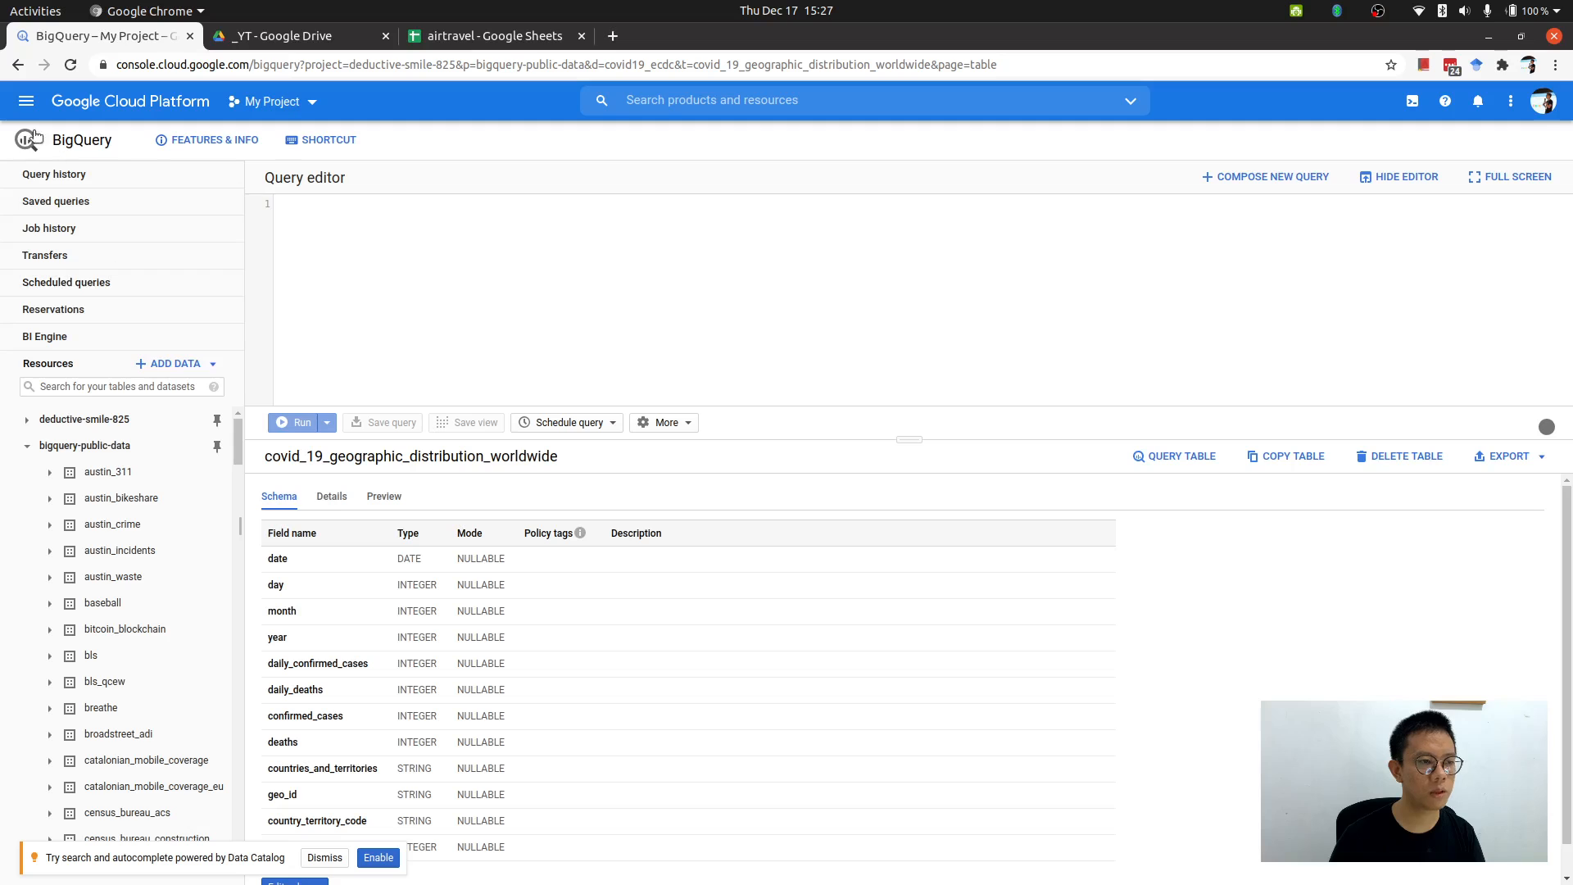
left_click(25, 96)
scroll(102, 492, "down", 5)
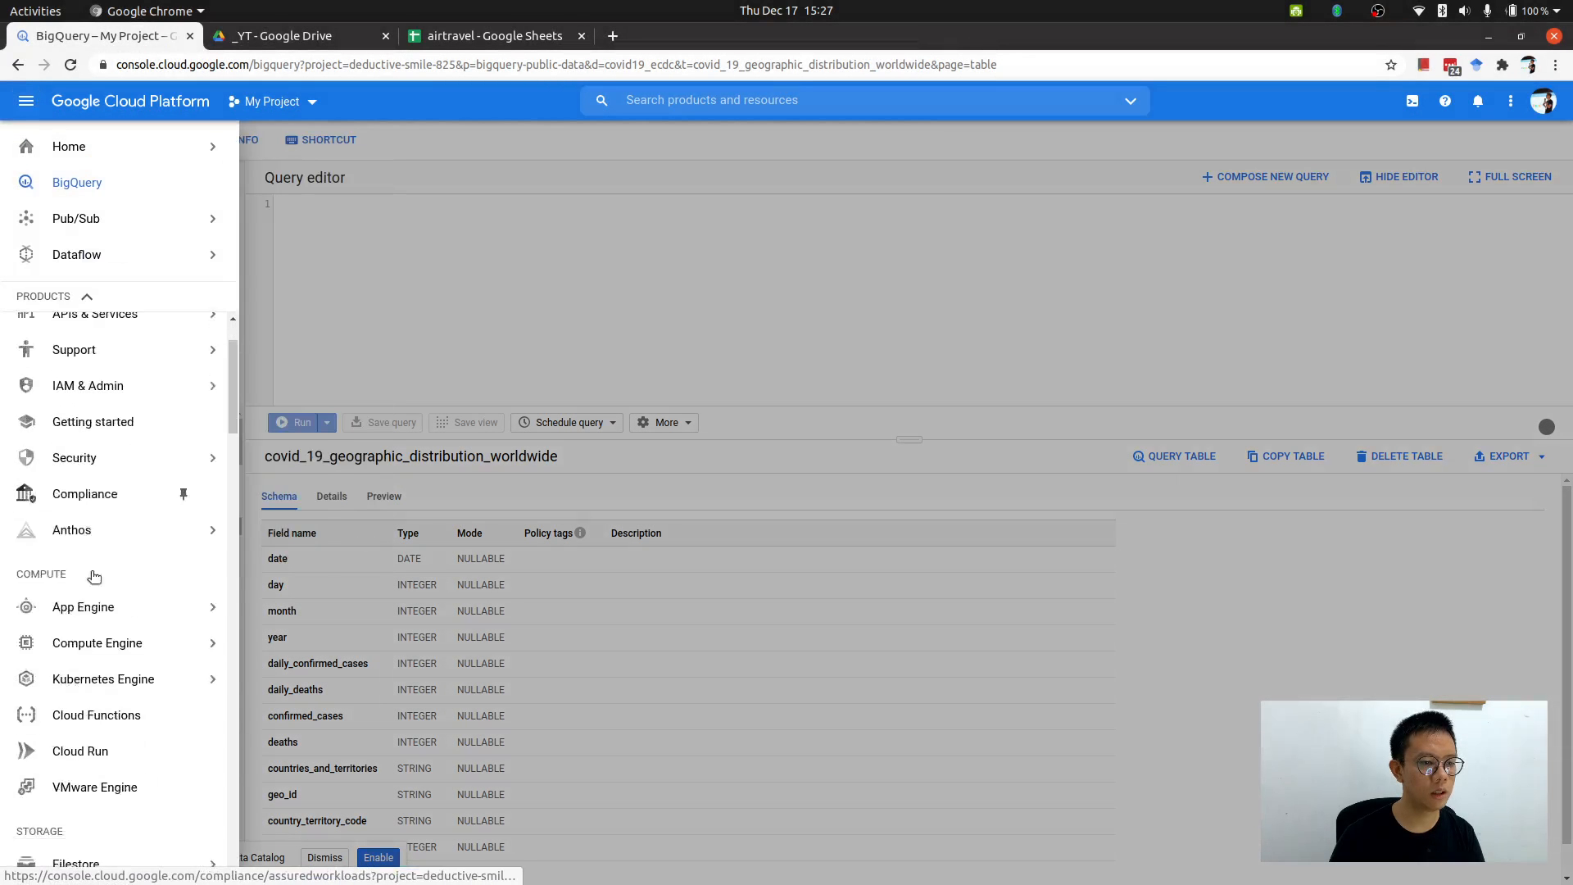
scroll(82, 566, "up", 4)
scroll(90, 582, "down", 9)
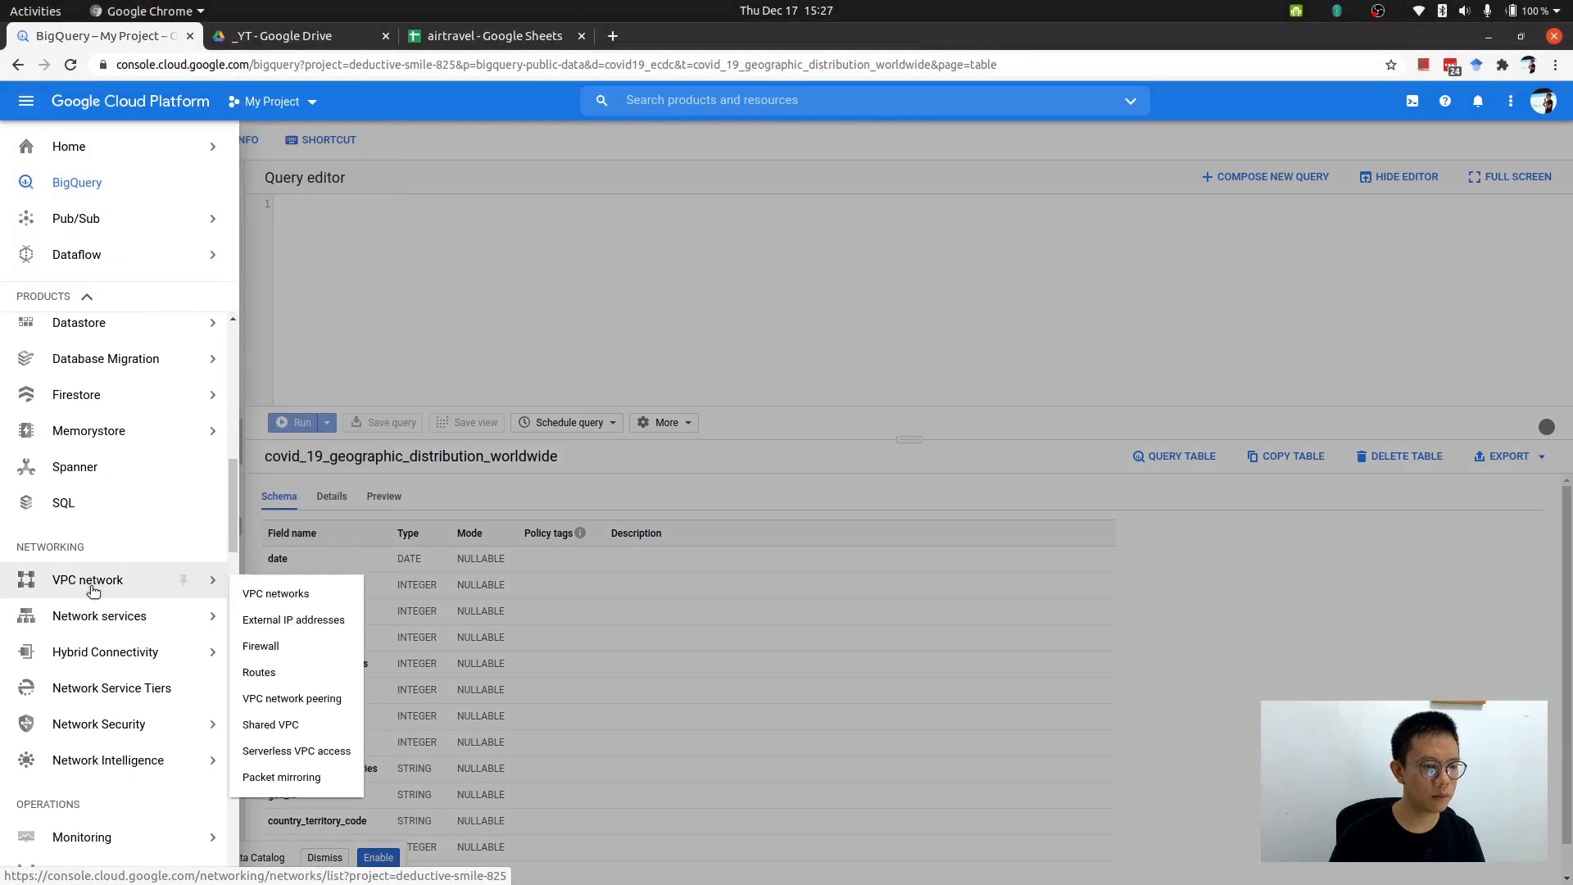
scroll(94, 594, "down", 10)
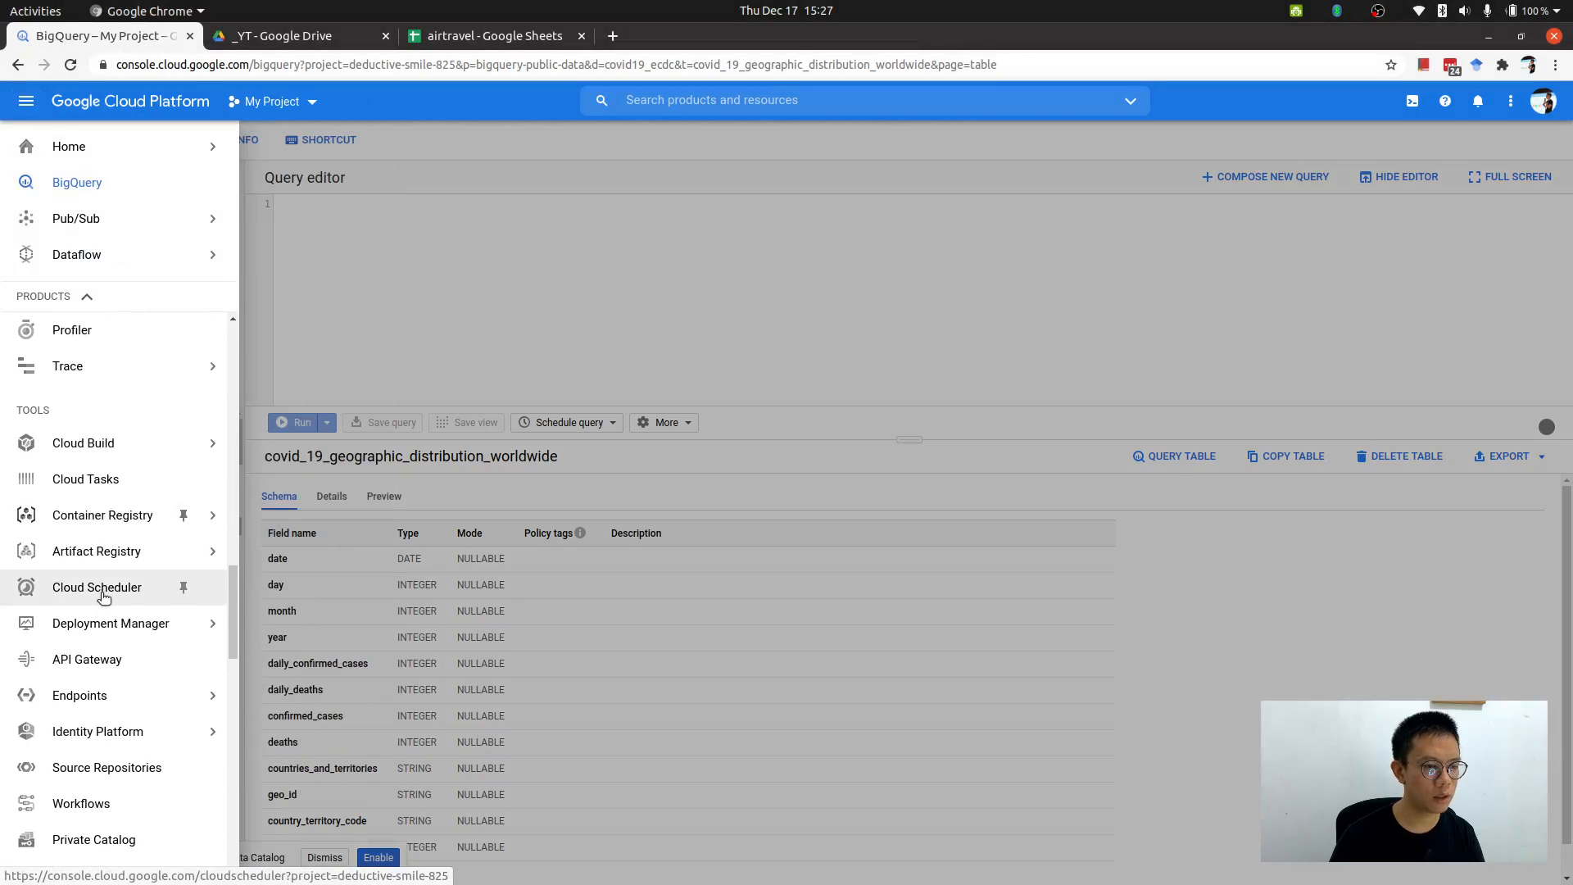
scroll(99, 566, "down", 8)
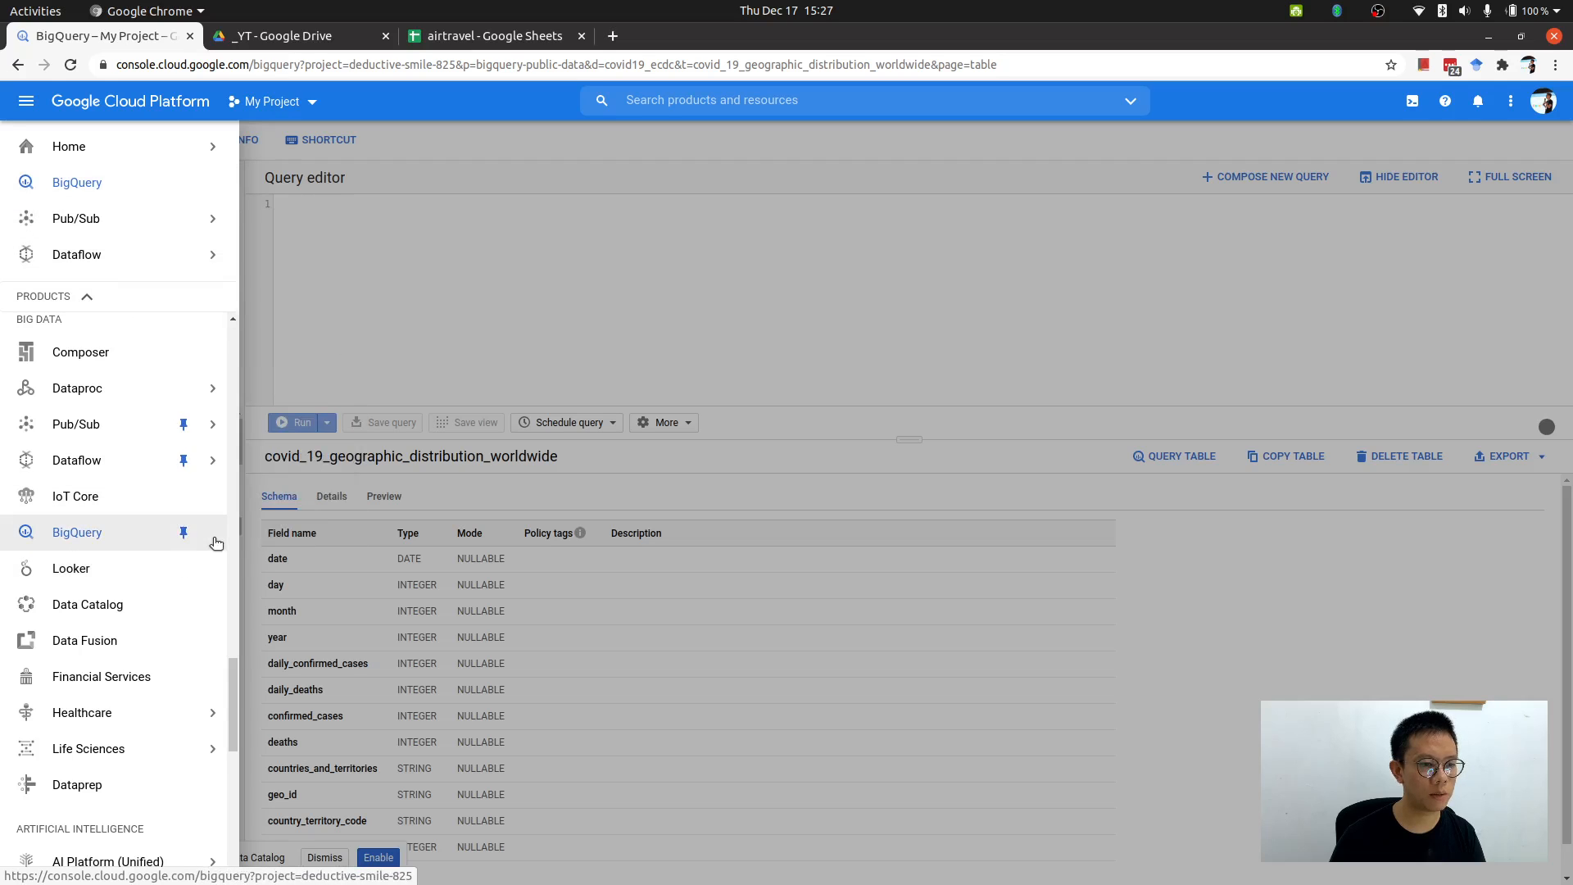
left_click(387, 316)
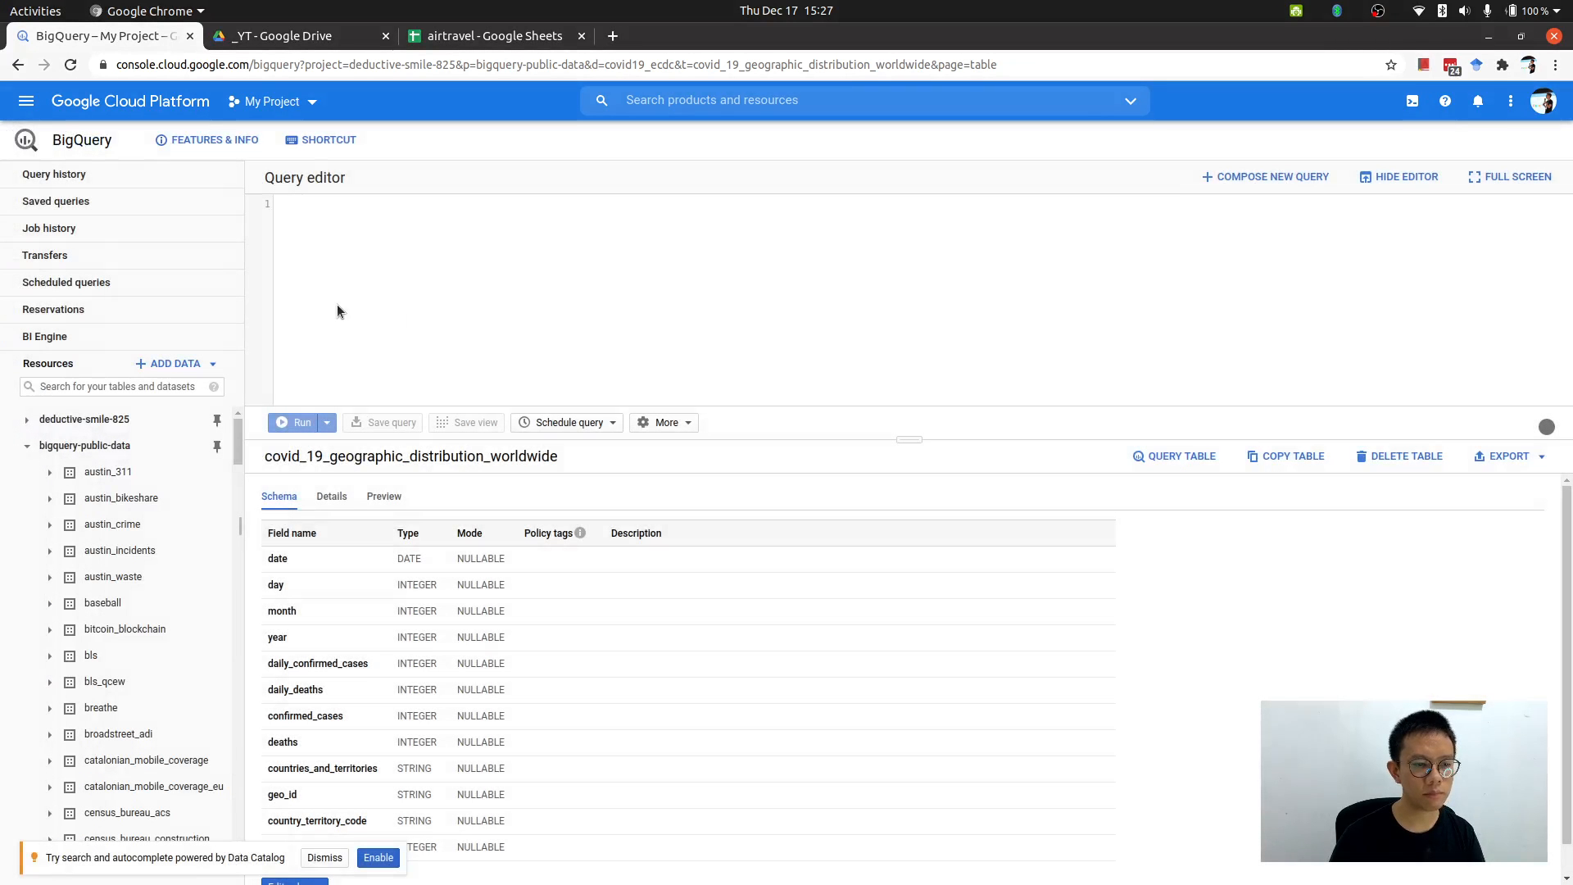
Delete the existing airtravel table from the demo dataset, confirming with the table name airtravel.
left_click(86, 419)
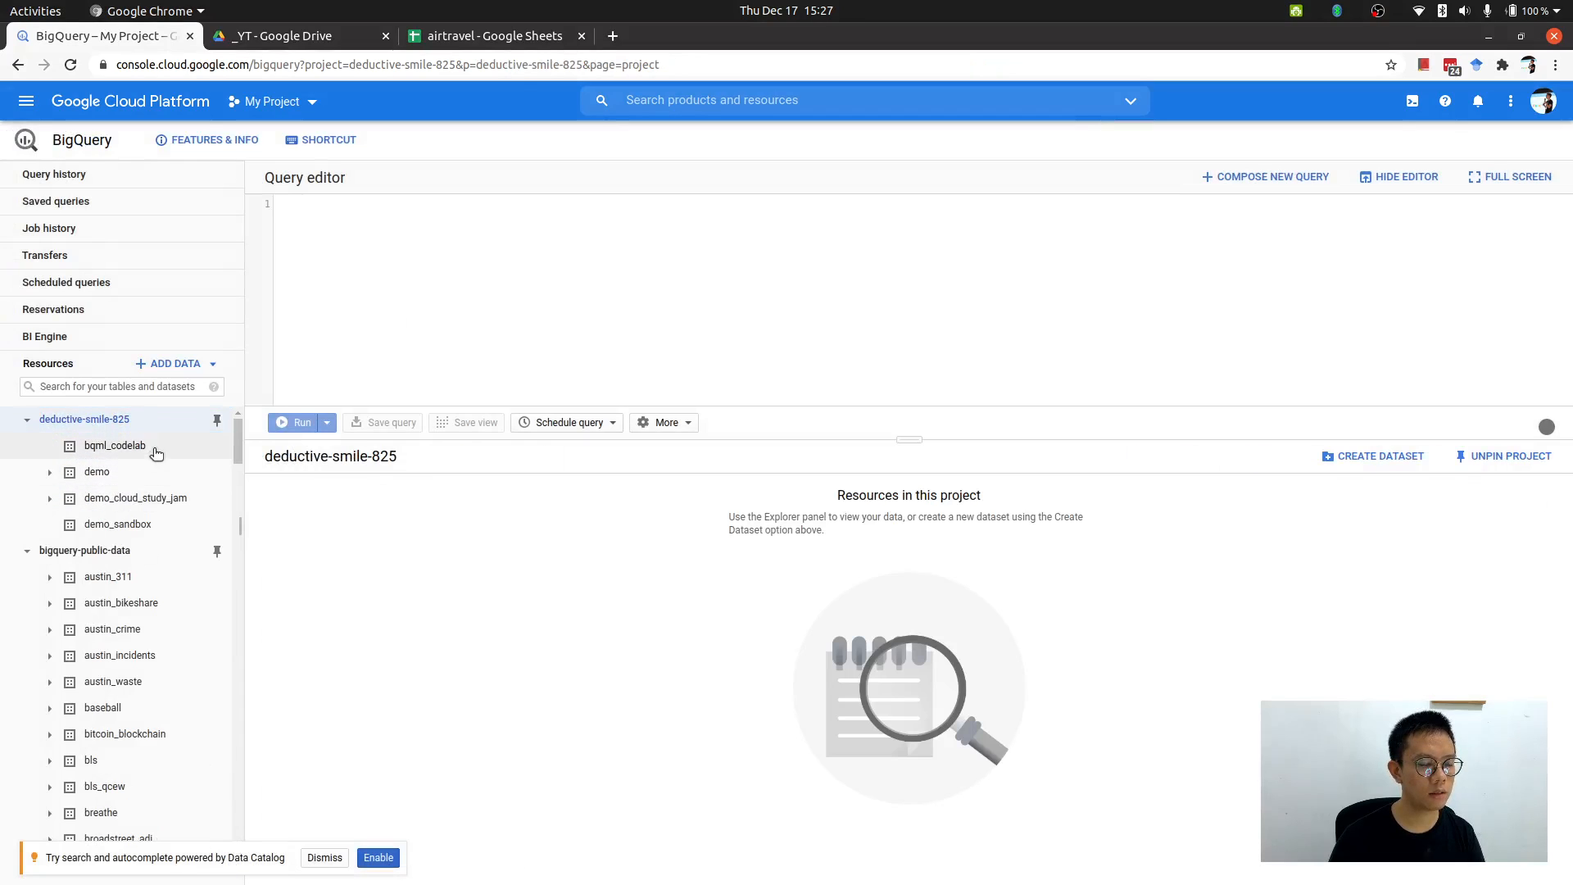
left_click(168, 472)
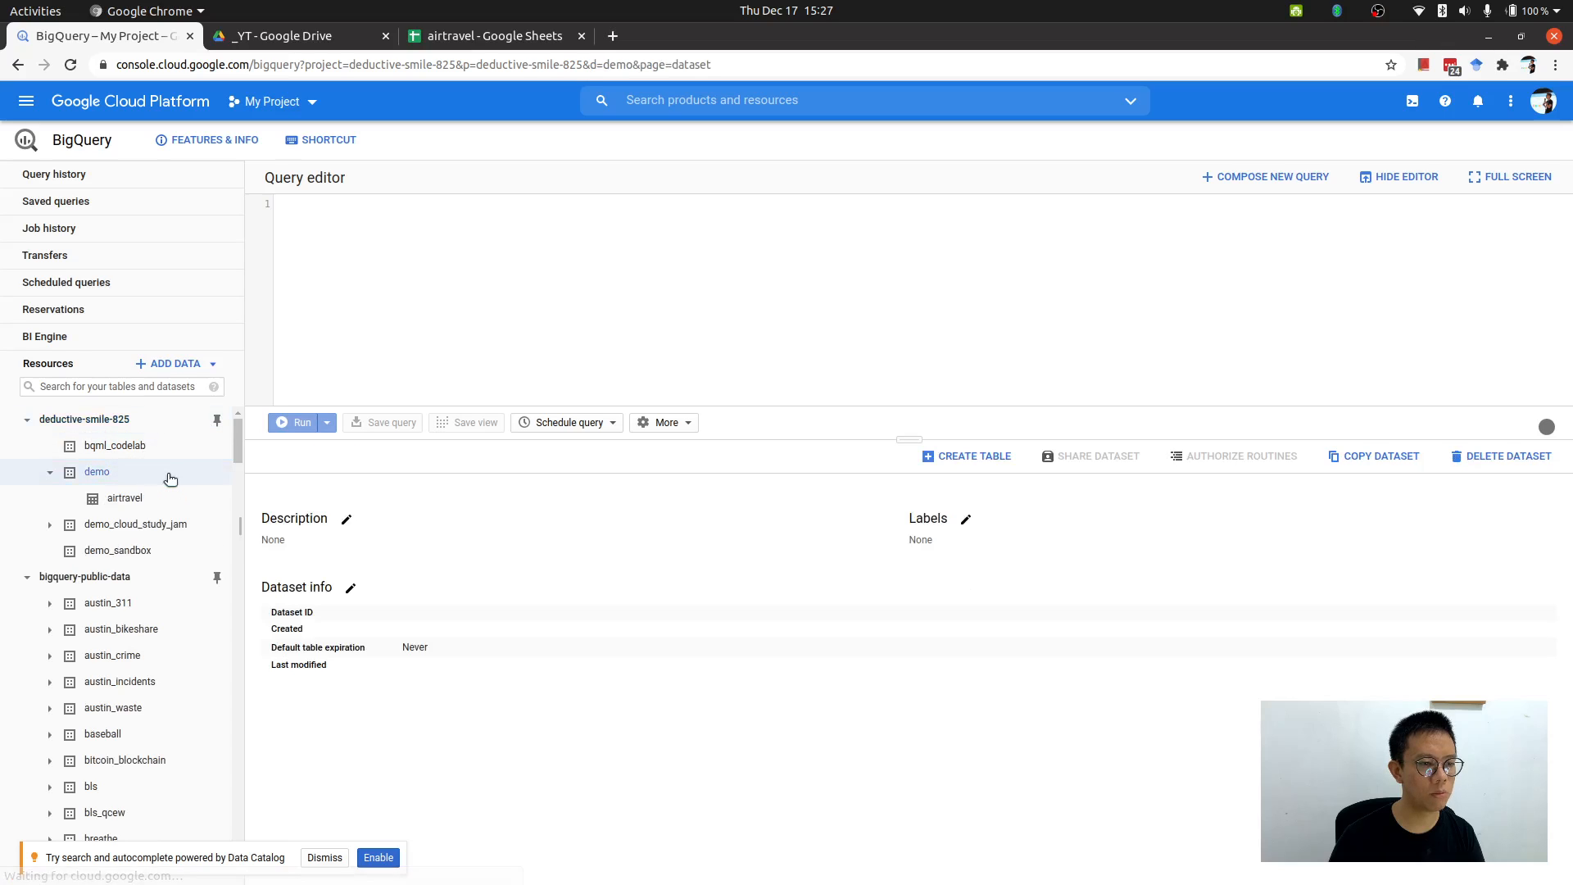
left_click(171, 502)
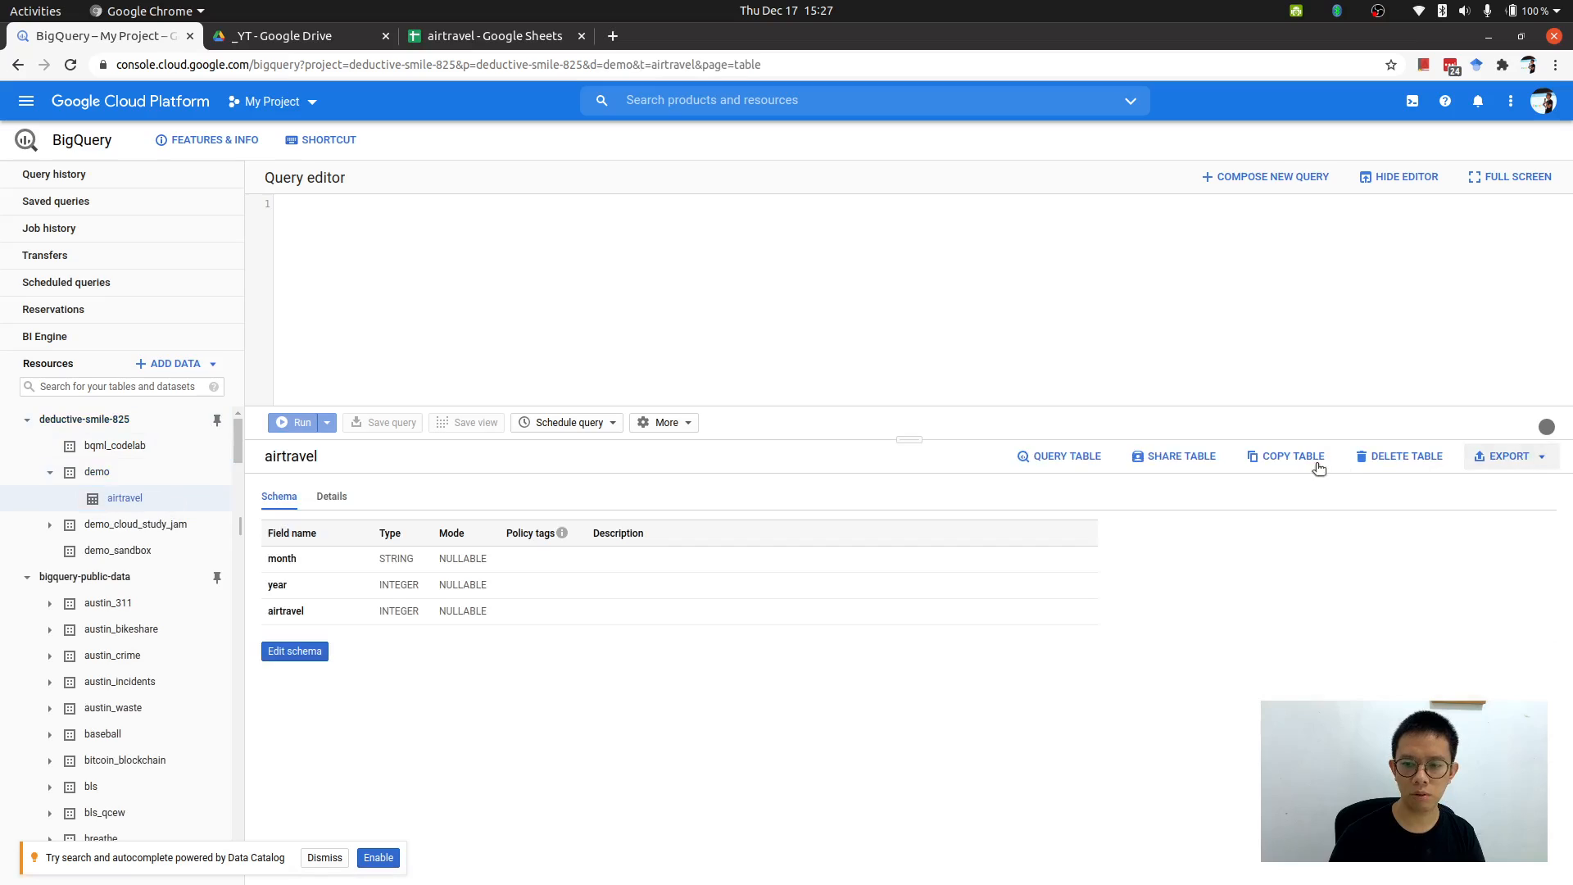
left_click(1367, 458)
type("ai")
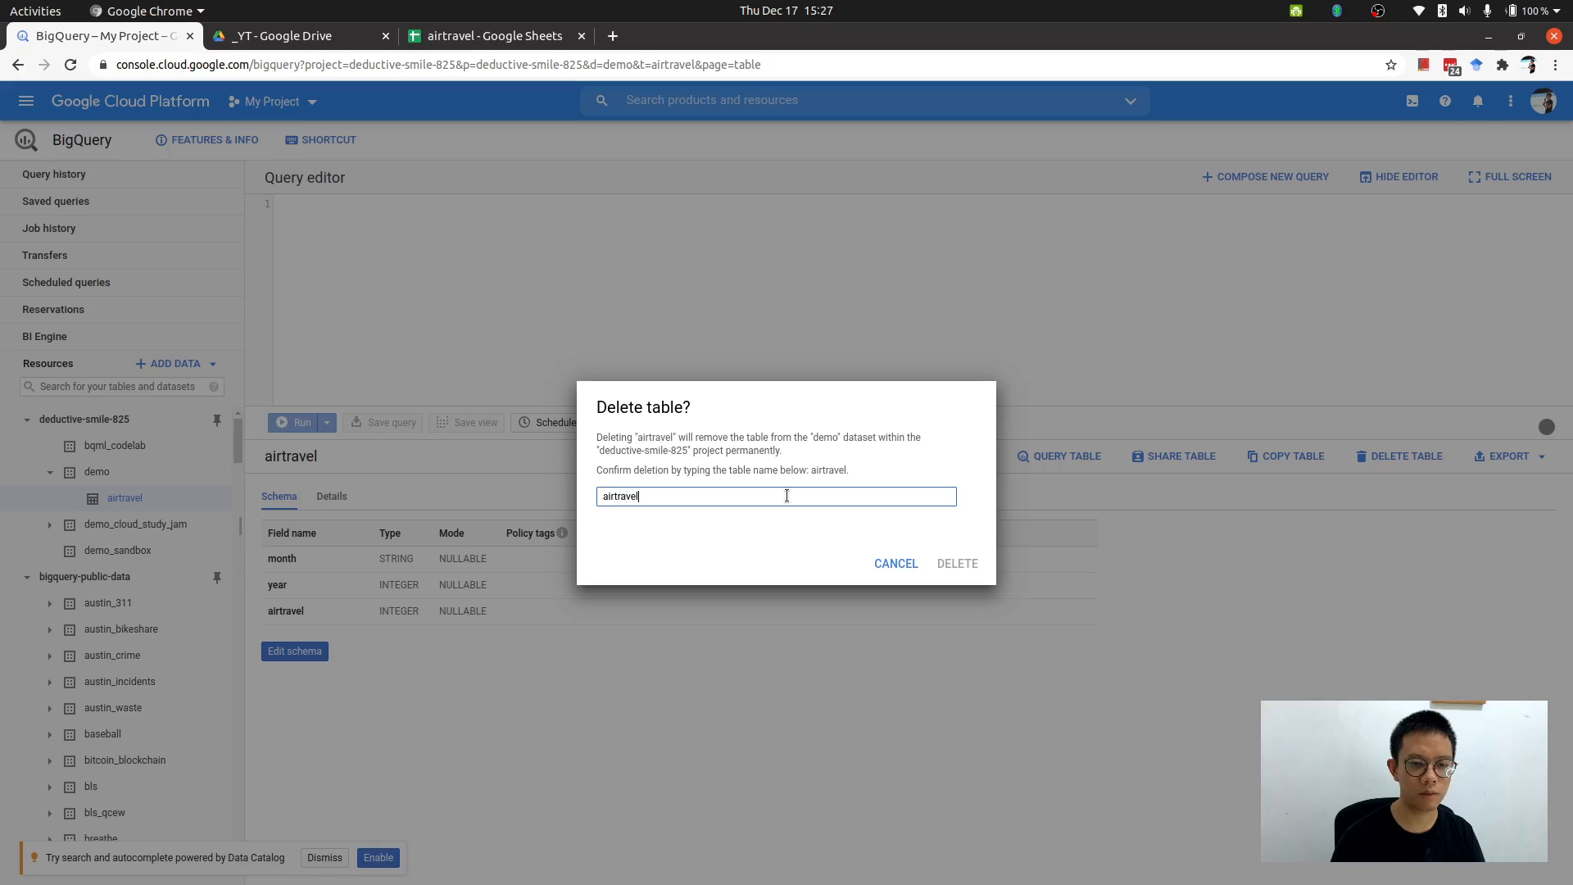
type("rtravel")
left_click(950, 564)
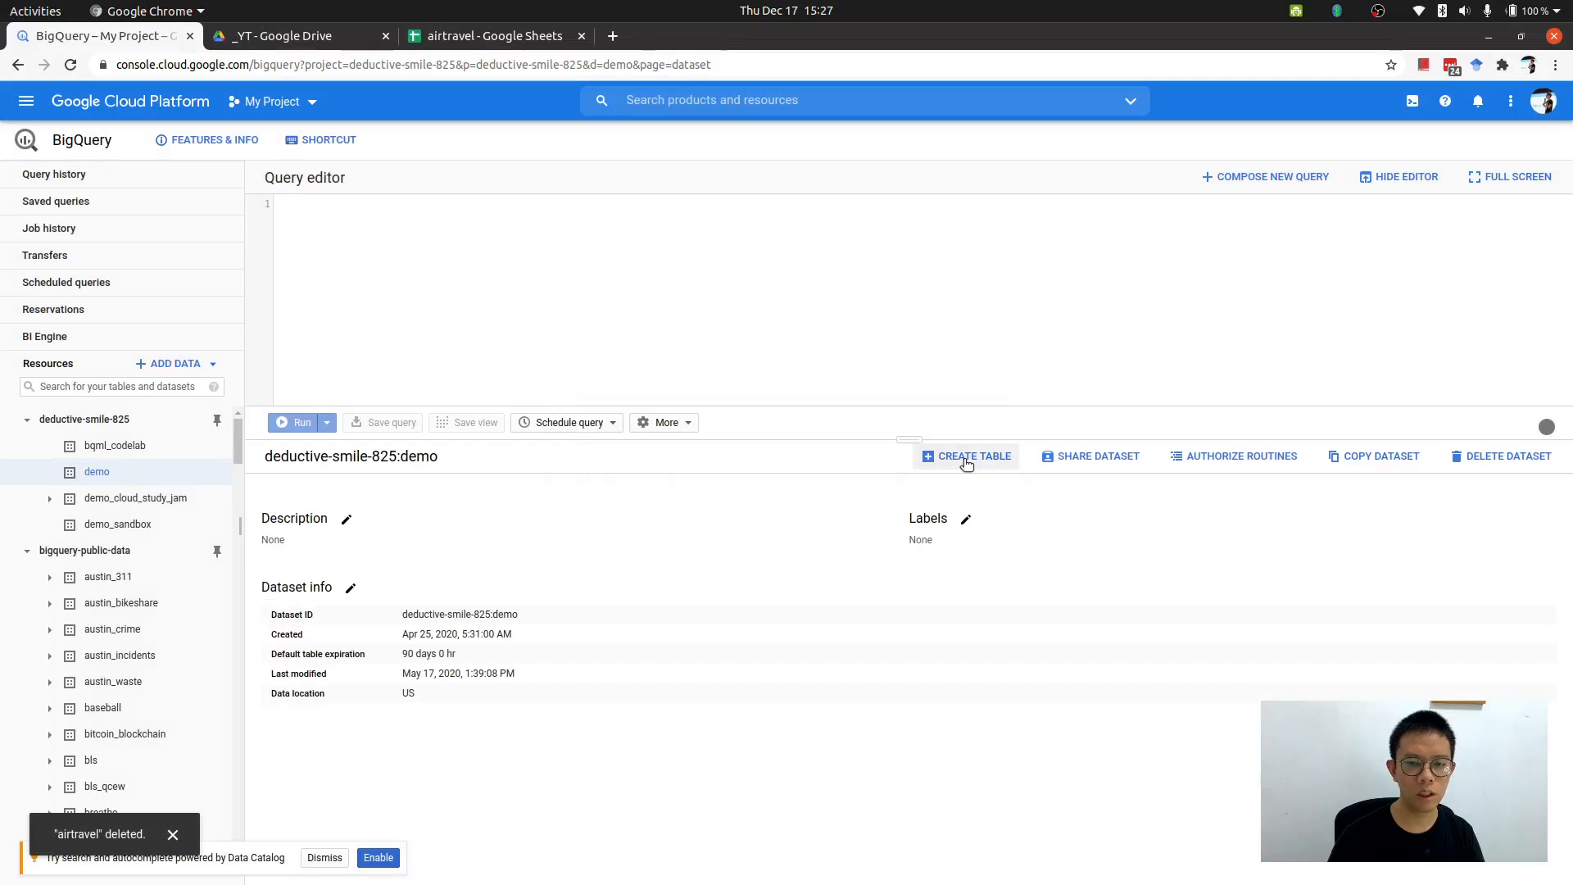
Start creating a new table in the demo dataset and set its source to Drive.
left_click(965, 457)
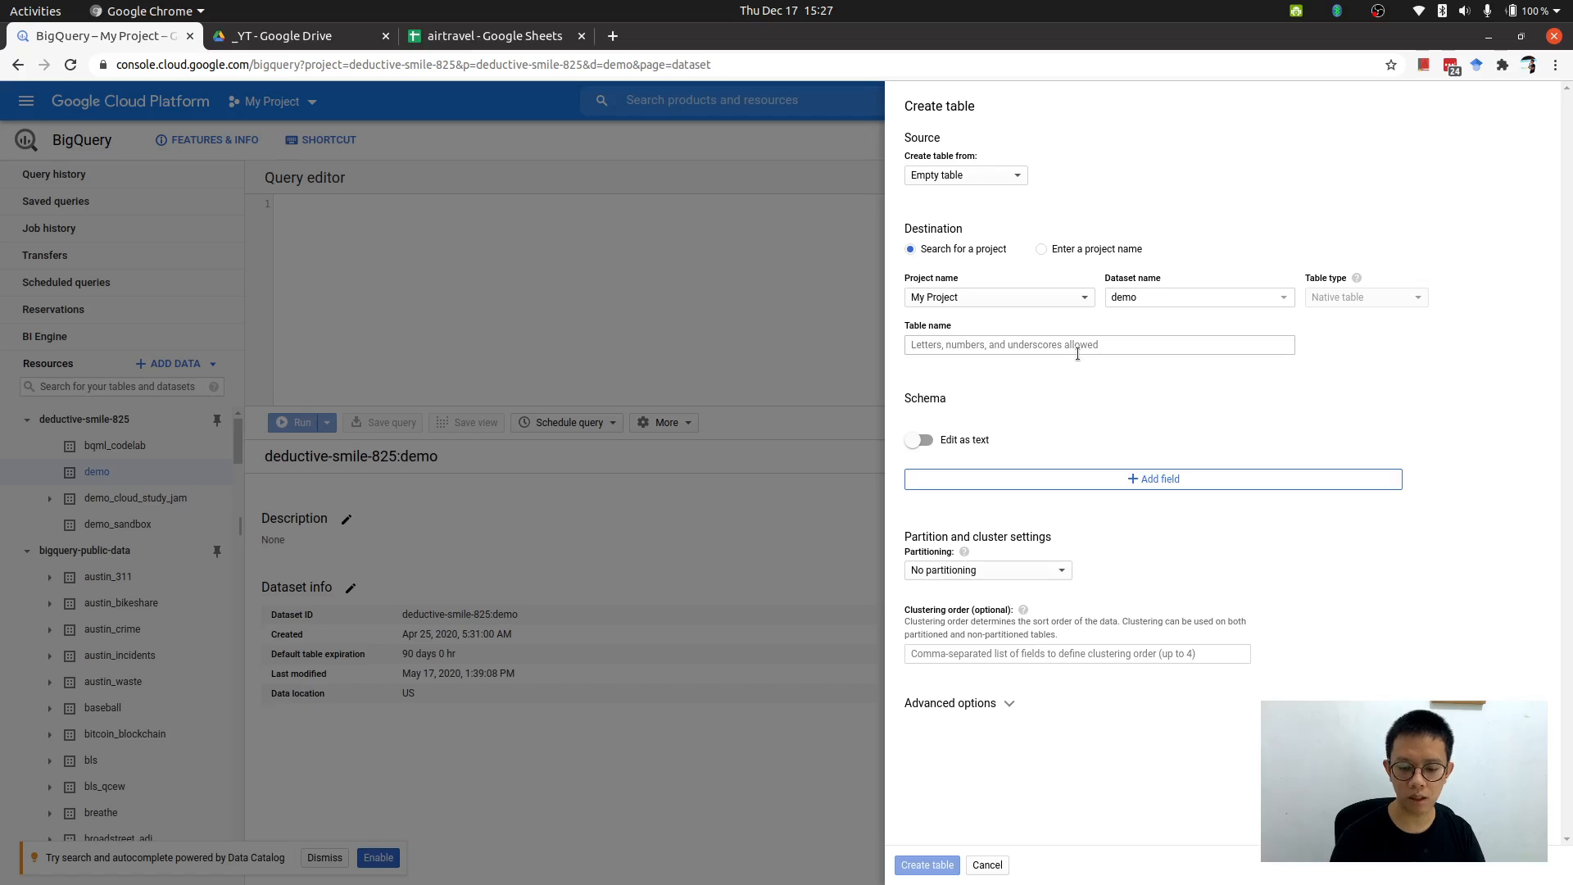
key("ctrl+plus")
key("ctrl+plus")
key("ctrl+plus")
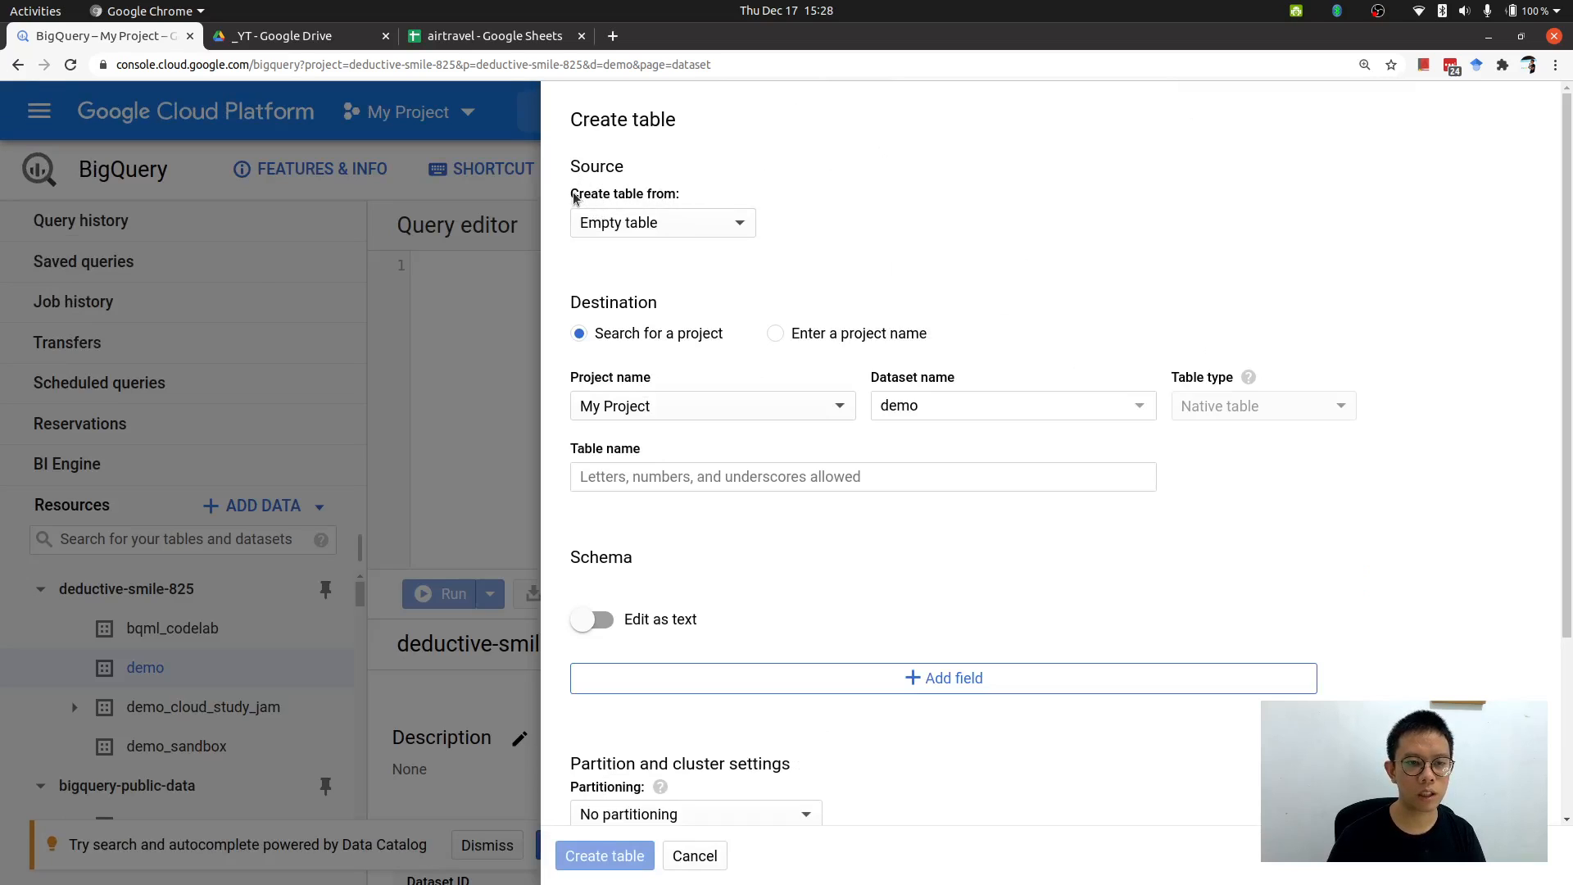
left_click_drag(573, 198, 685, 200)
left_click(702, 196)
left_click(716, 223)
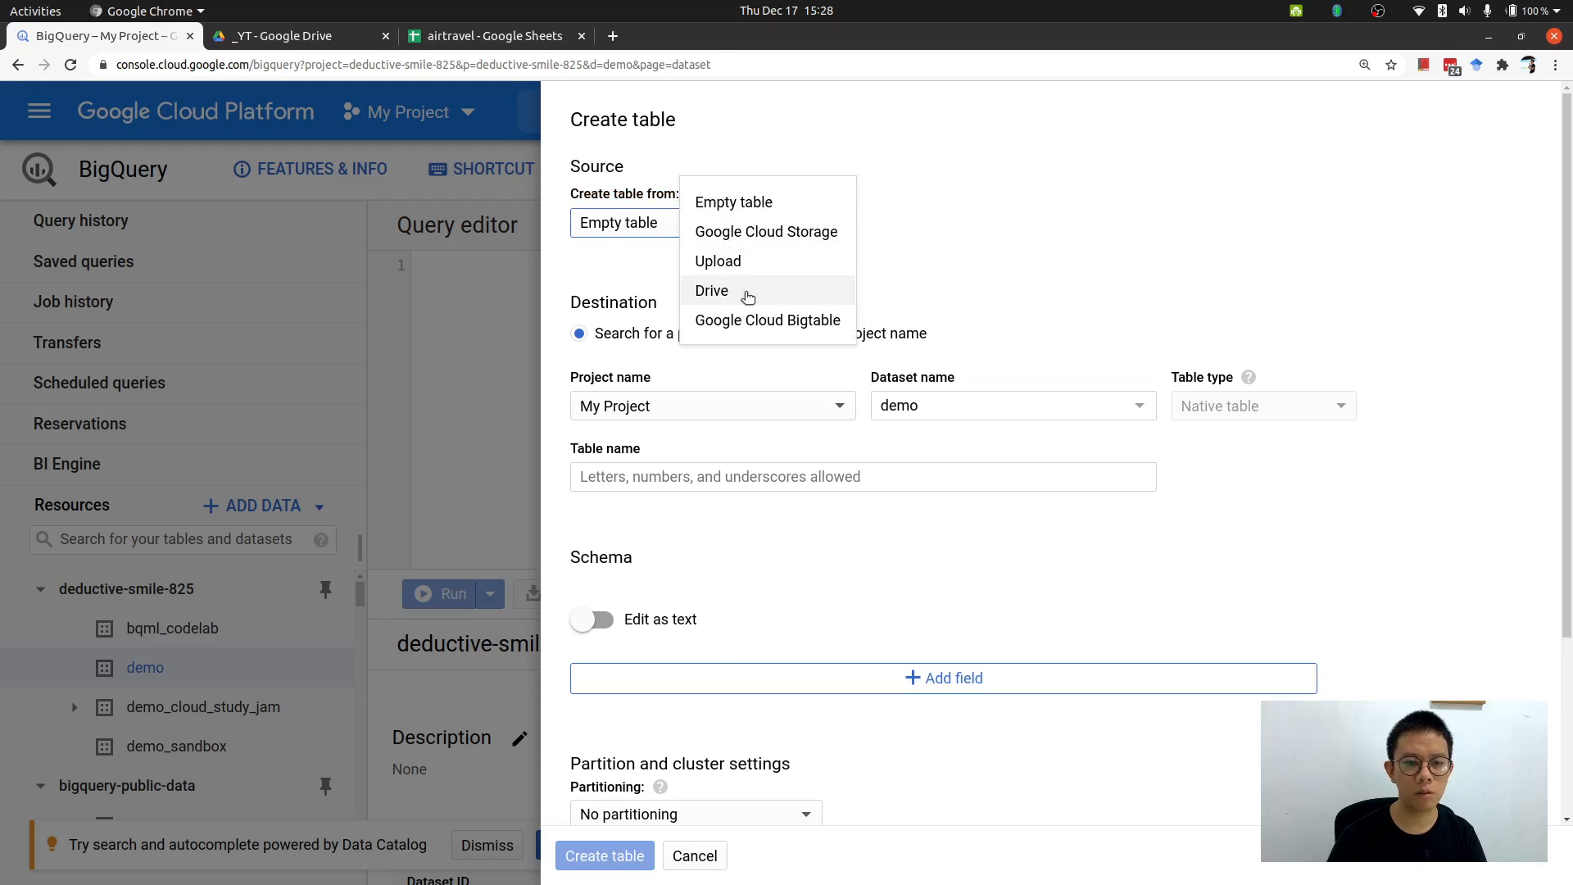
left_click(748, 297)
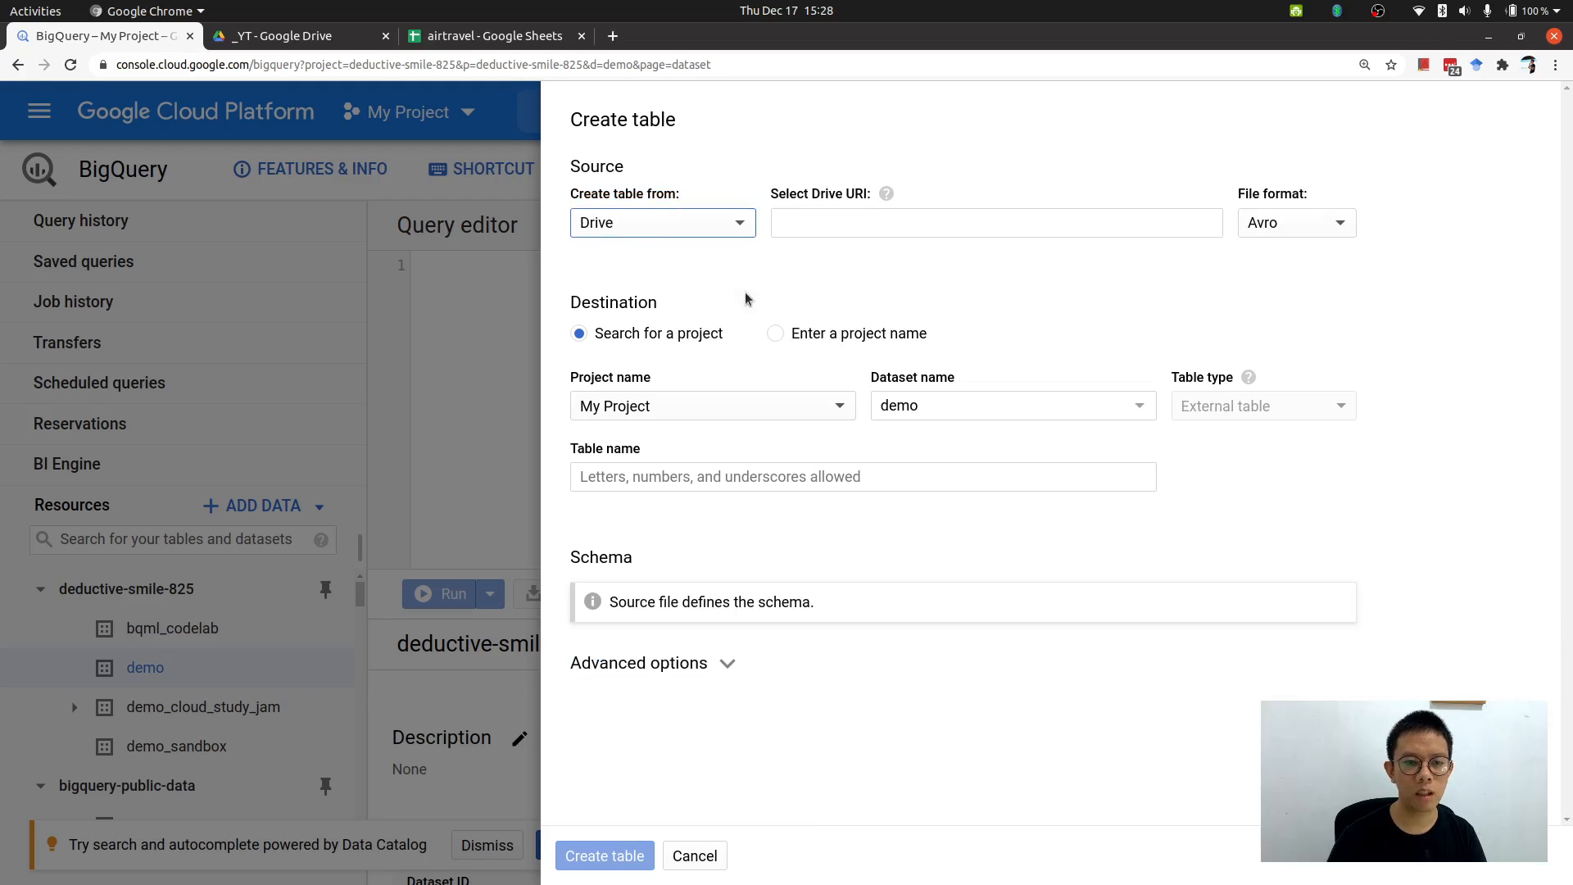
Copy the airtravel spreadsheet's URL and paste it as the Drive URI.
left_click(459, 35)
left_click(456, 63)
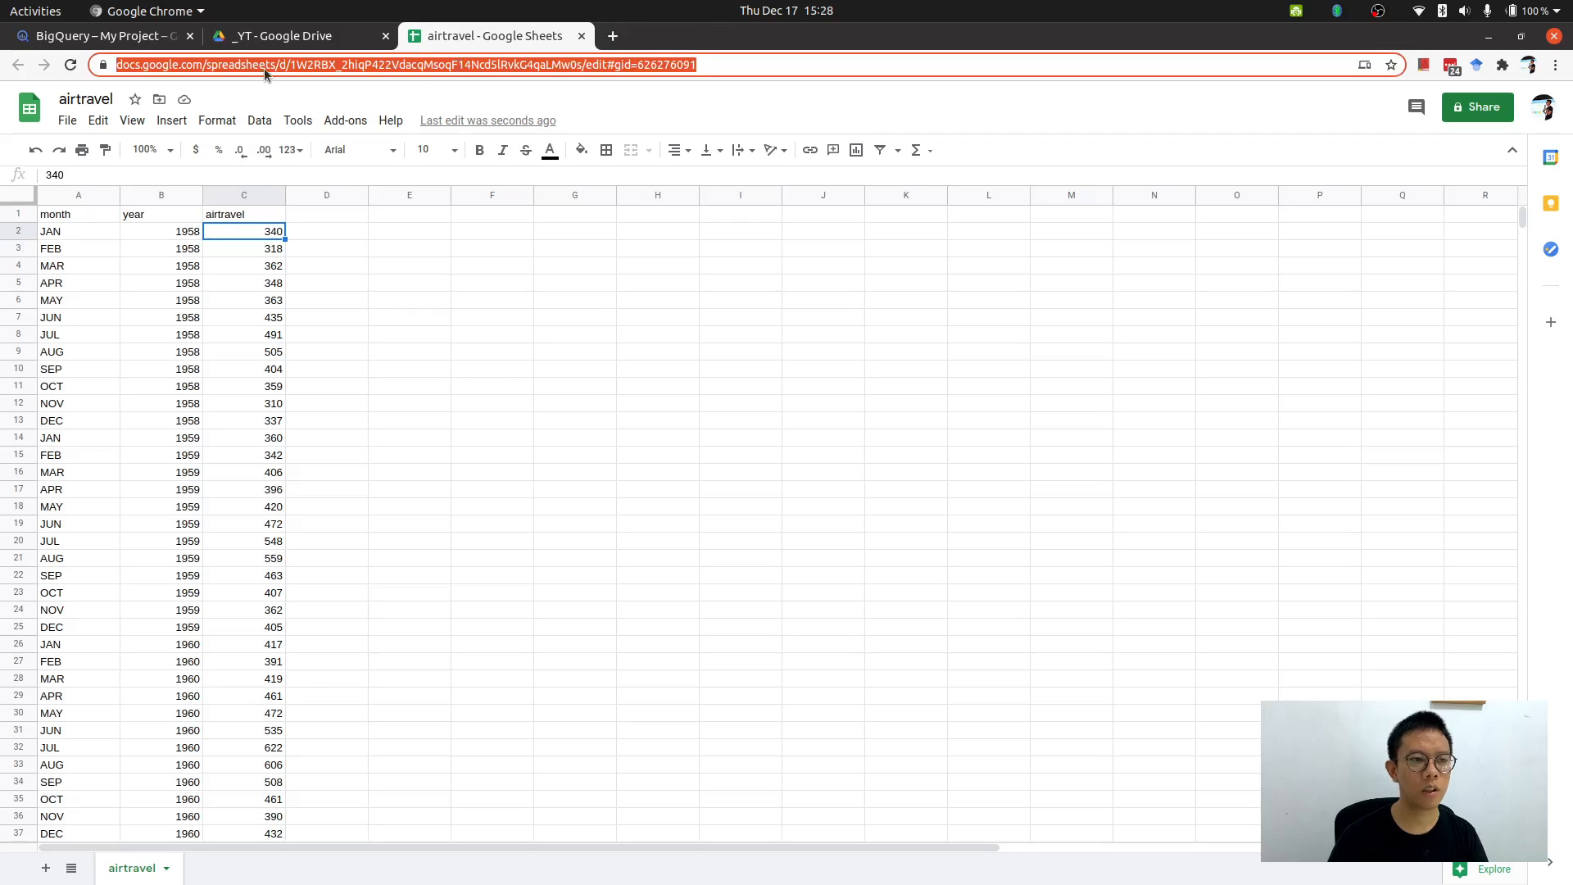
key("ctrl+c")
left_click(115, 36)
left_click(894, 222)
key("ctrl+v")
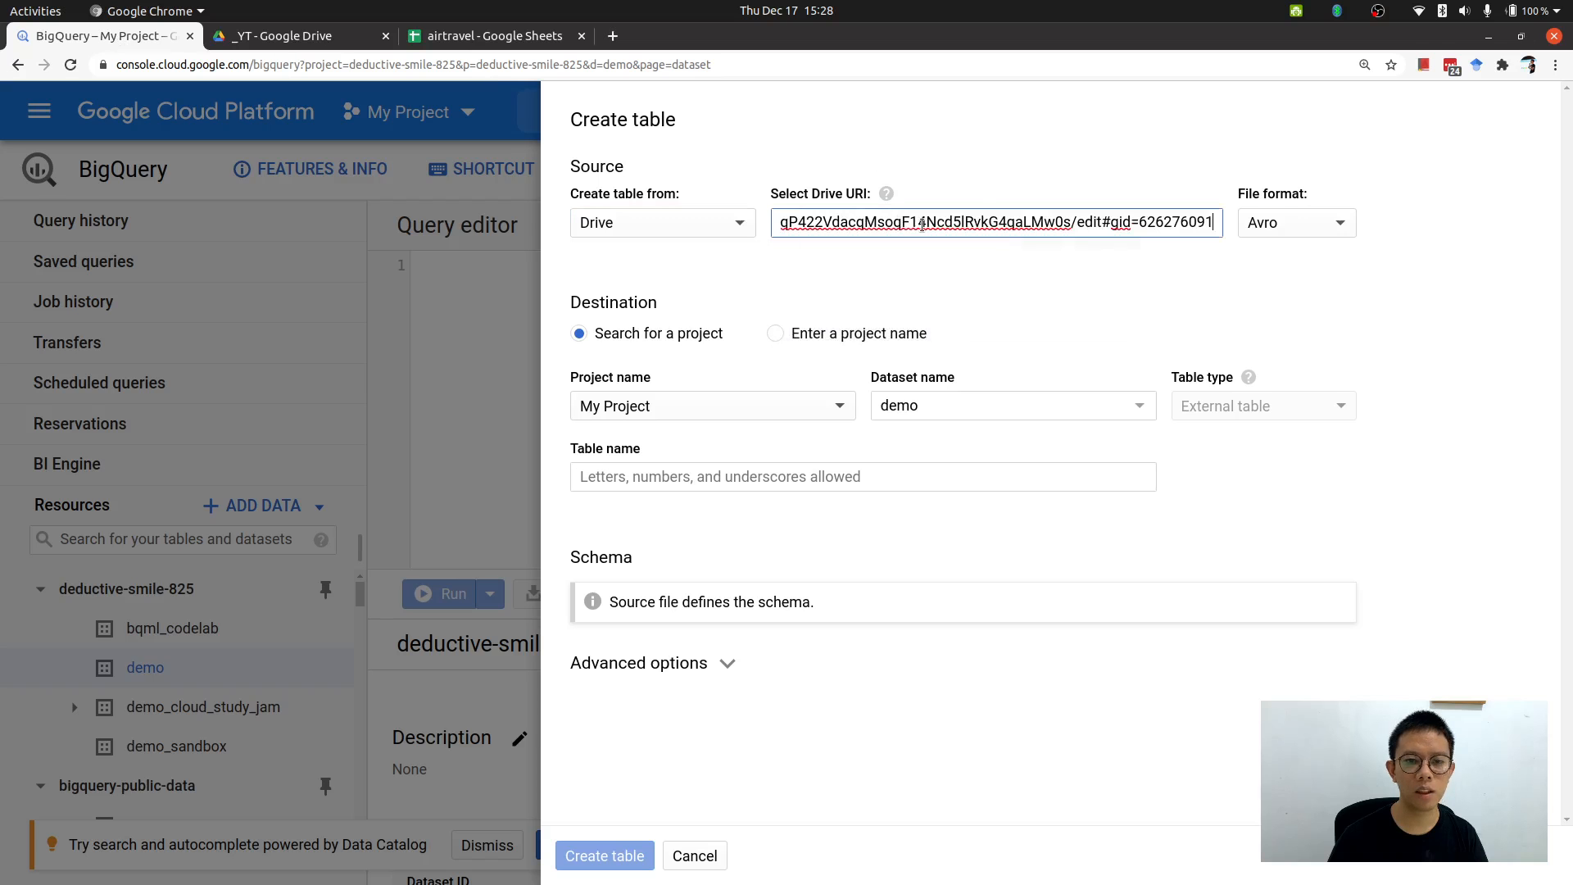
Set the file format to Google Sheet.
left_click(1229, 278)
left_click(1282, 229)
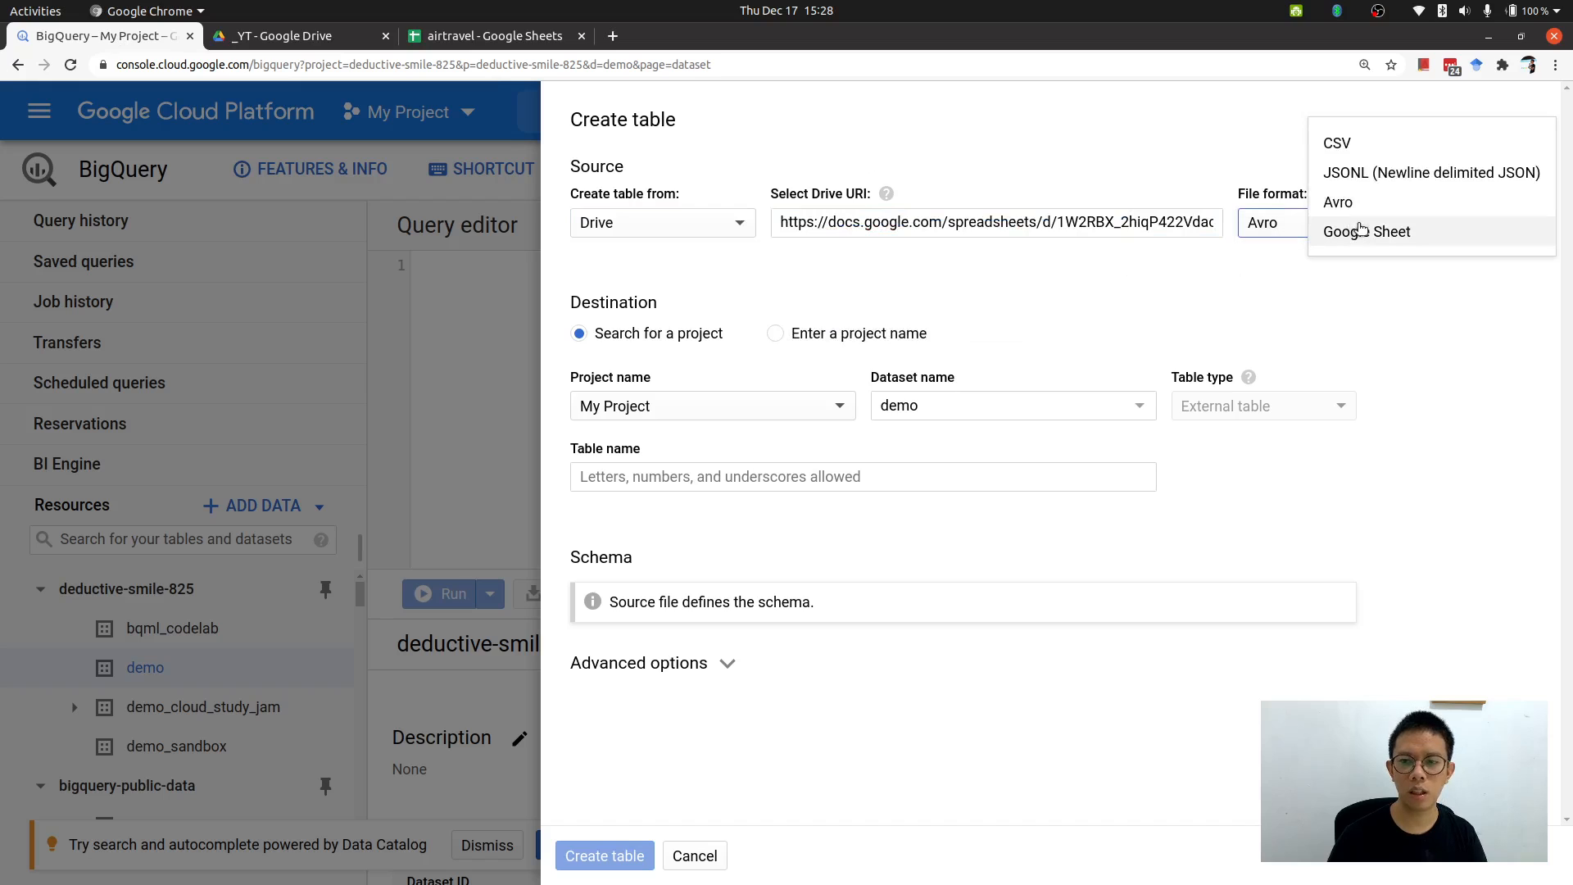
left_click(1359, 230)
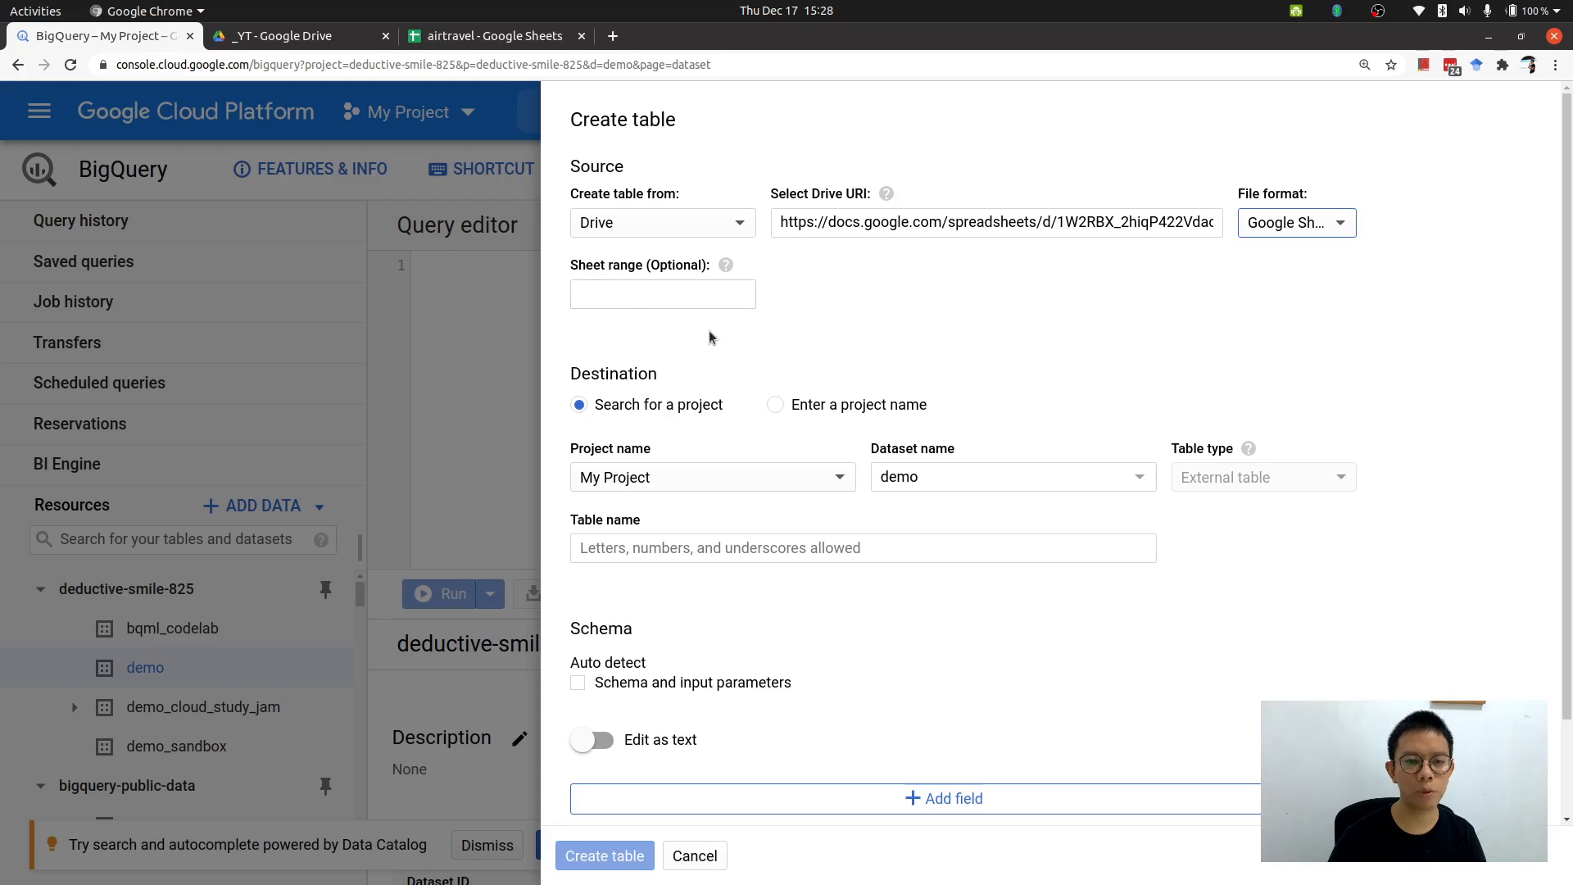
left_click_drag(572, 264, 706, 264)
left_click(848, 274)
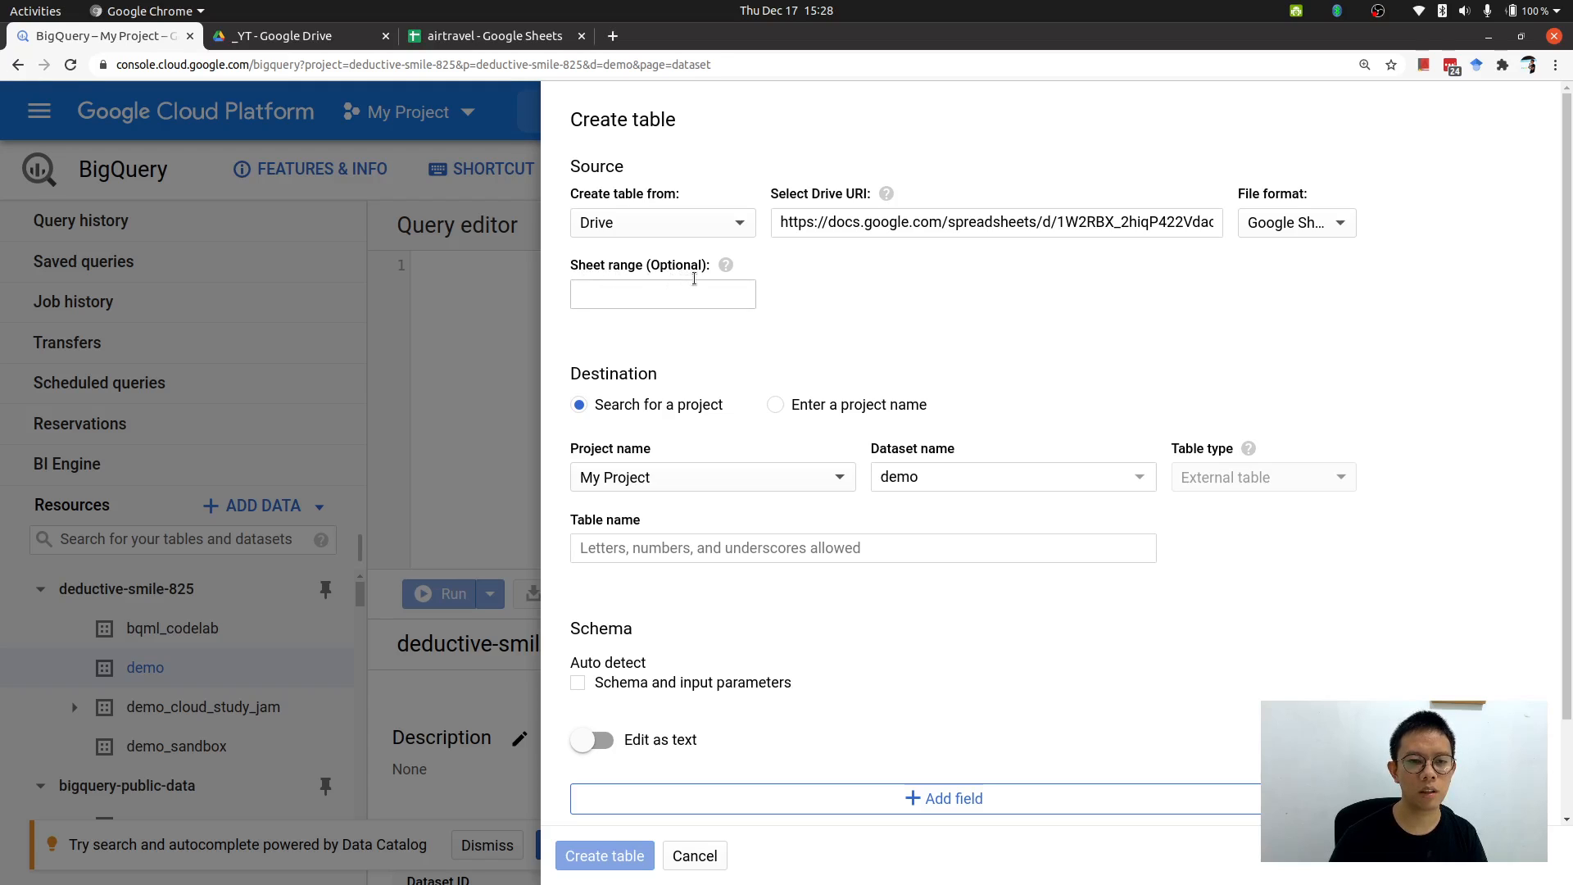
Select the data range A1:C37 in the sheet and enter airtravel!A1:C37 as the sheet range.
left_click(537, 37)
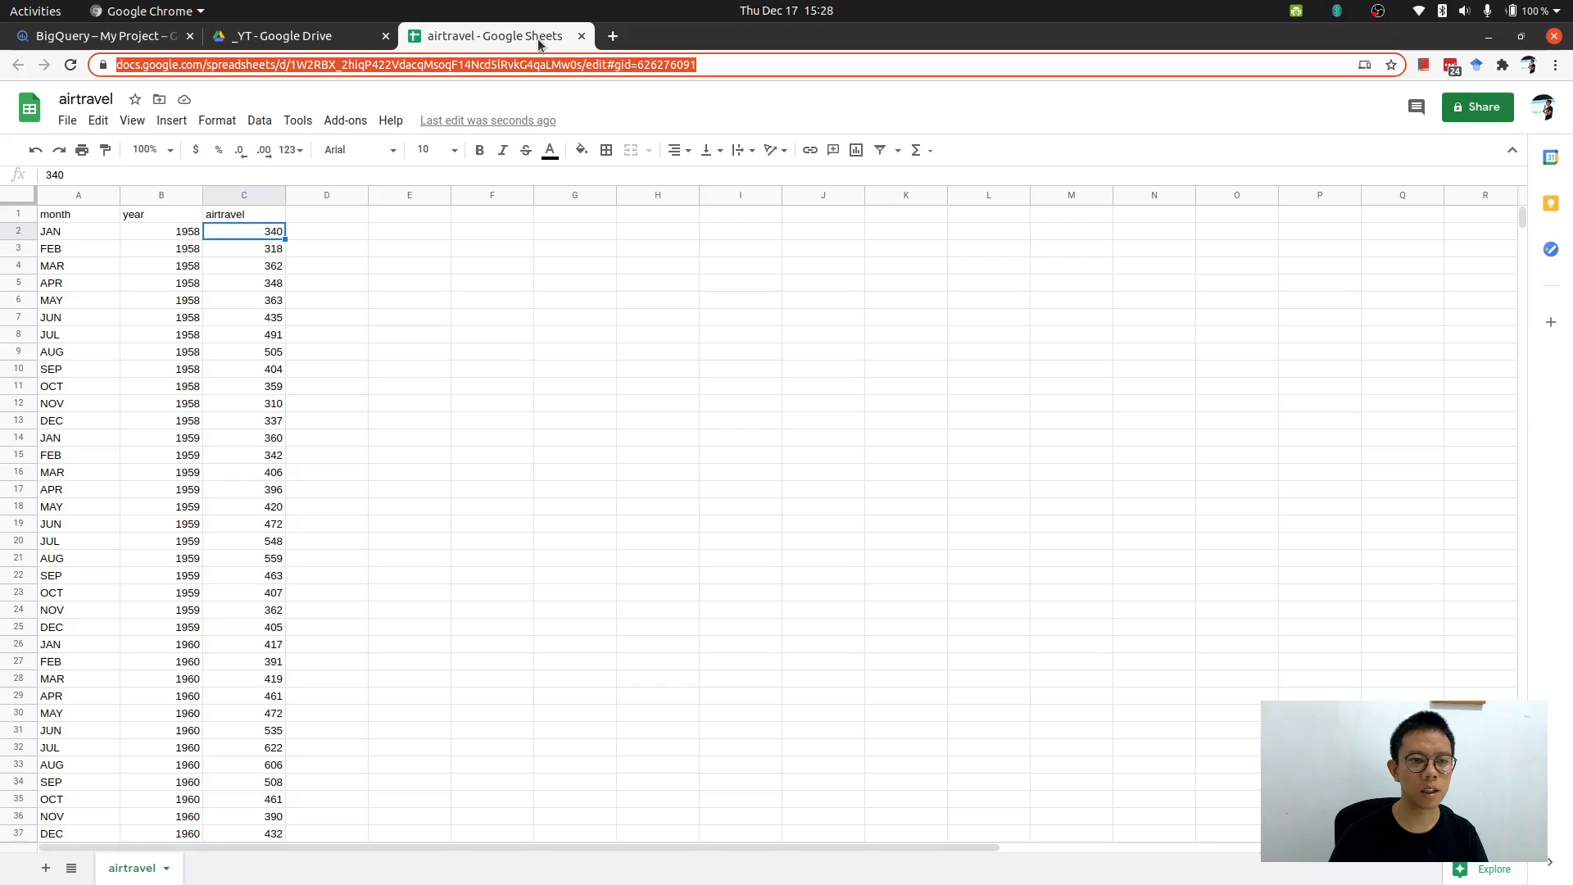
double_click(142, 874)
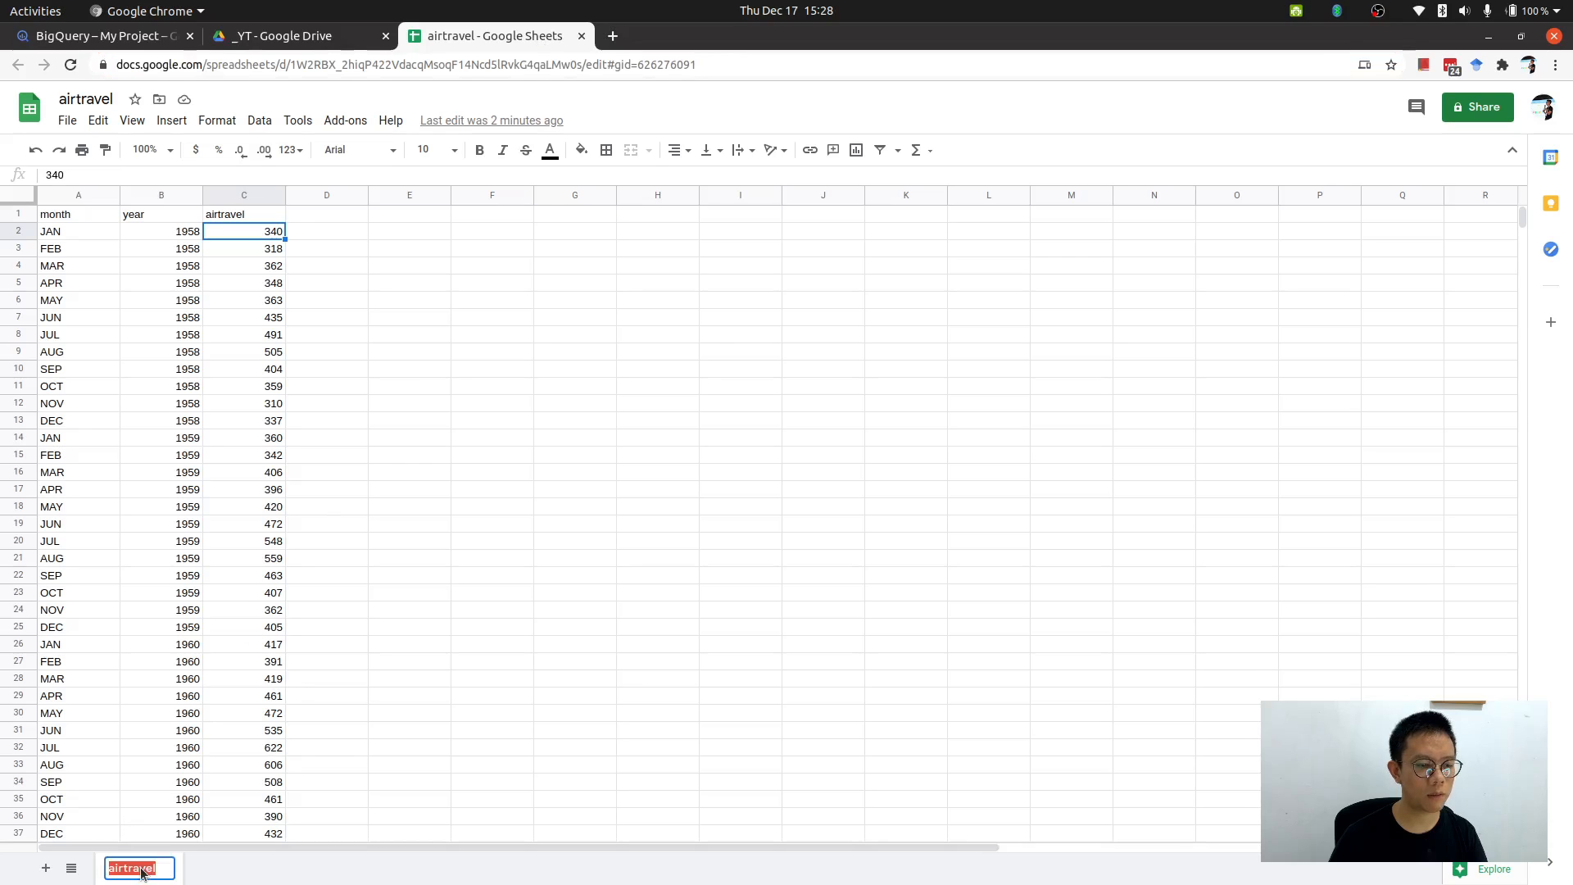
left_click(137, 415)
left_click_drag(77, 214, 271, 740)
scroll(258, 384, "down", 2)
scroll(213, 459, "up", 1)
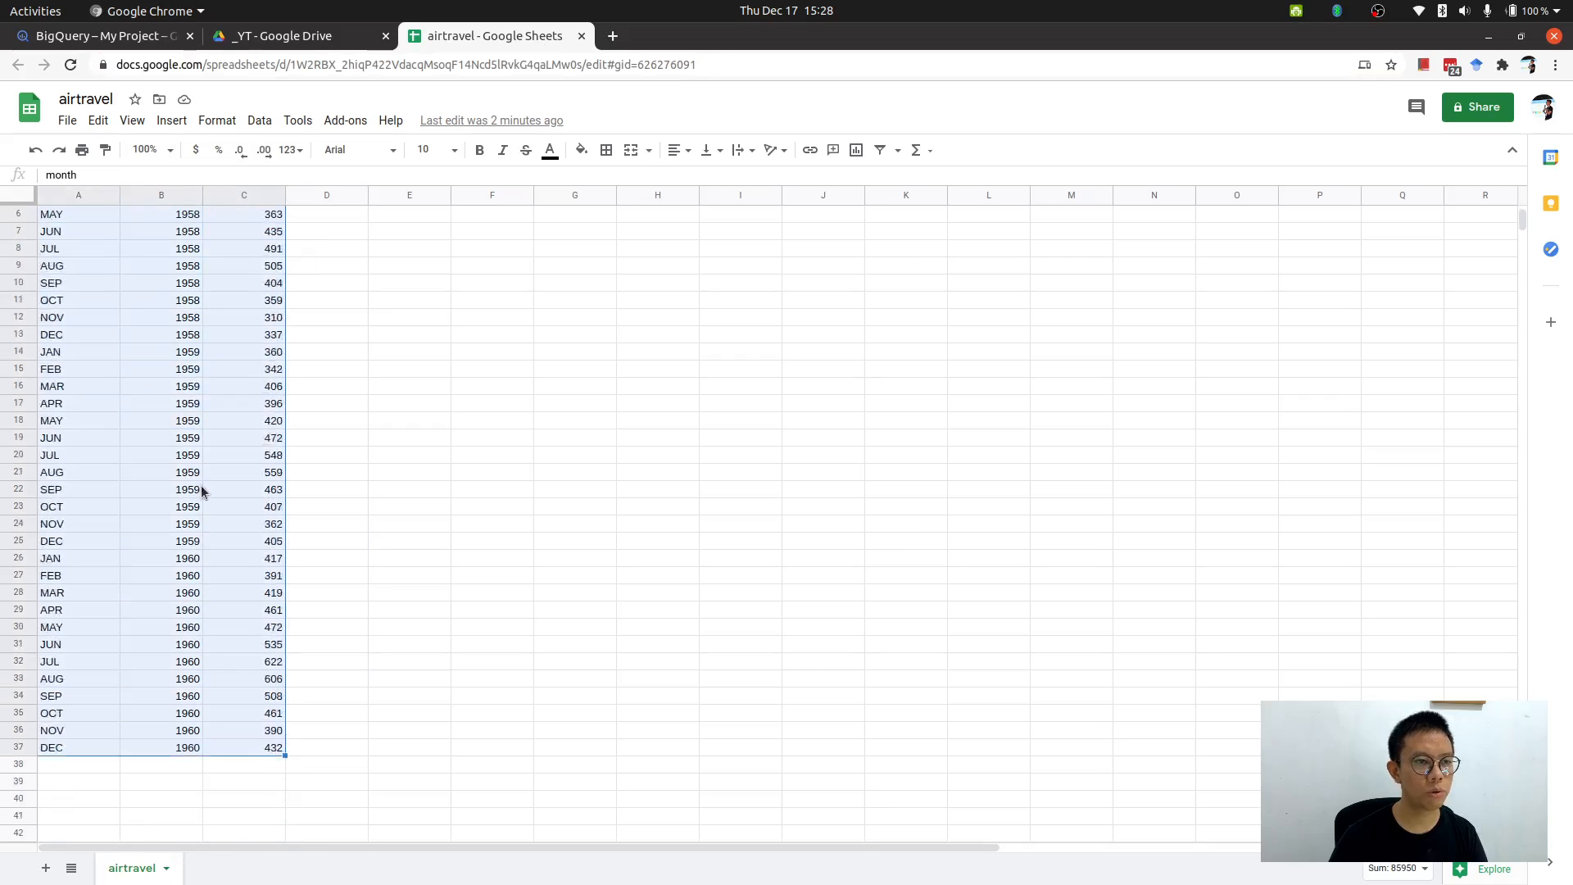
scroll(201, 490, "up", 2)
left_click(106, 35)
left_click(632, 282)
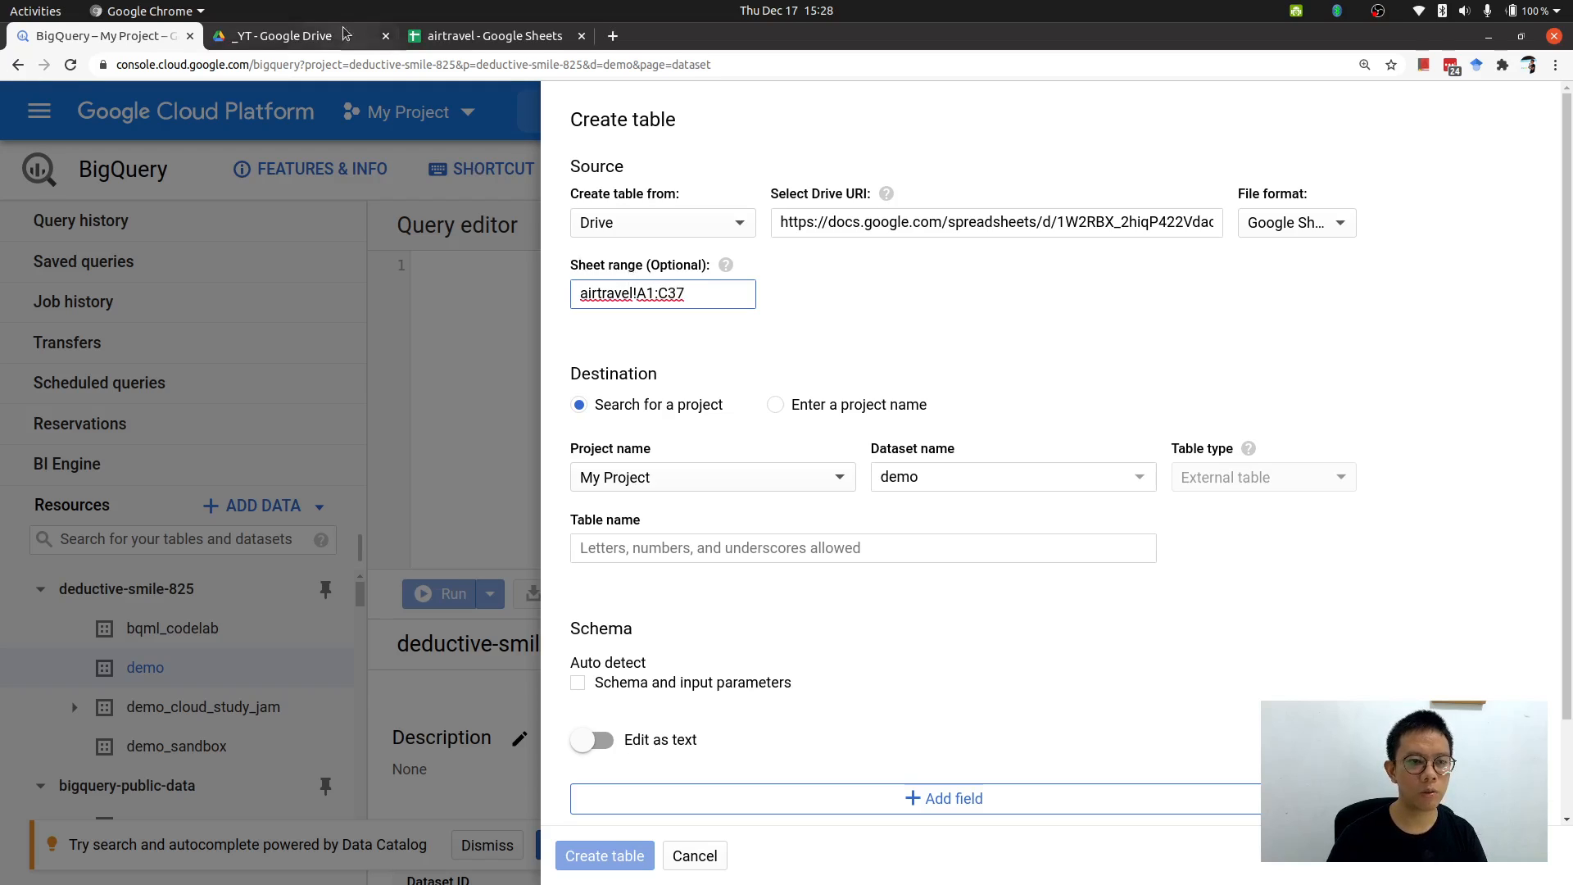
Trim the sheet range down to just the sheet name airtravel.
left_click(492, 35)
left_click(297, 592)
scroll(132, 687, "down", 2)
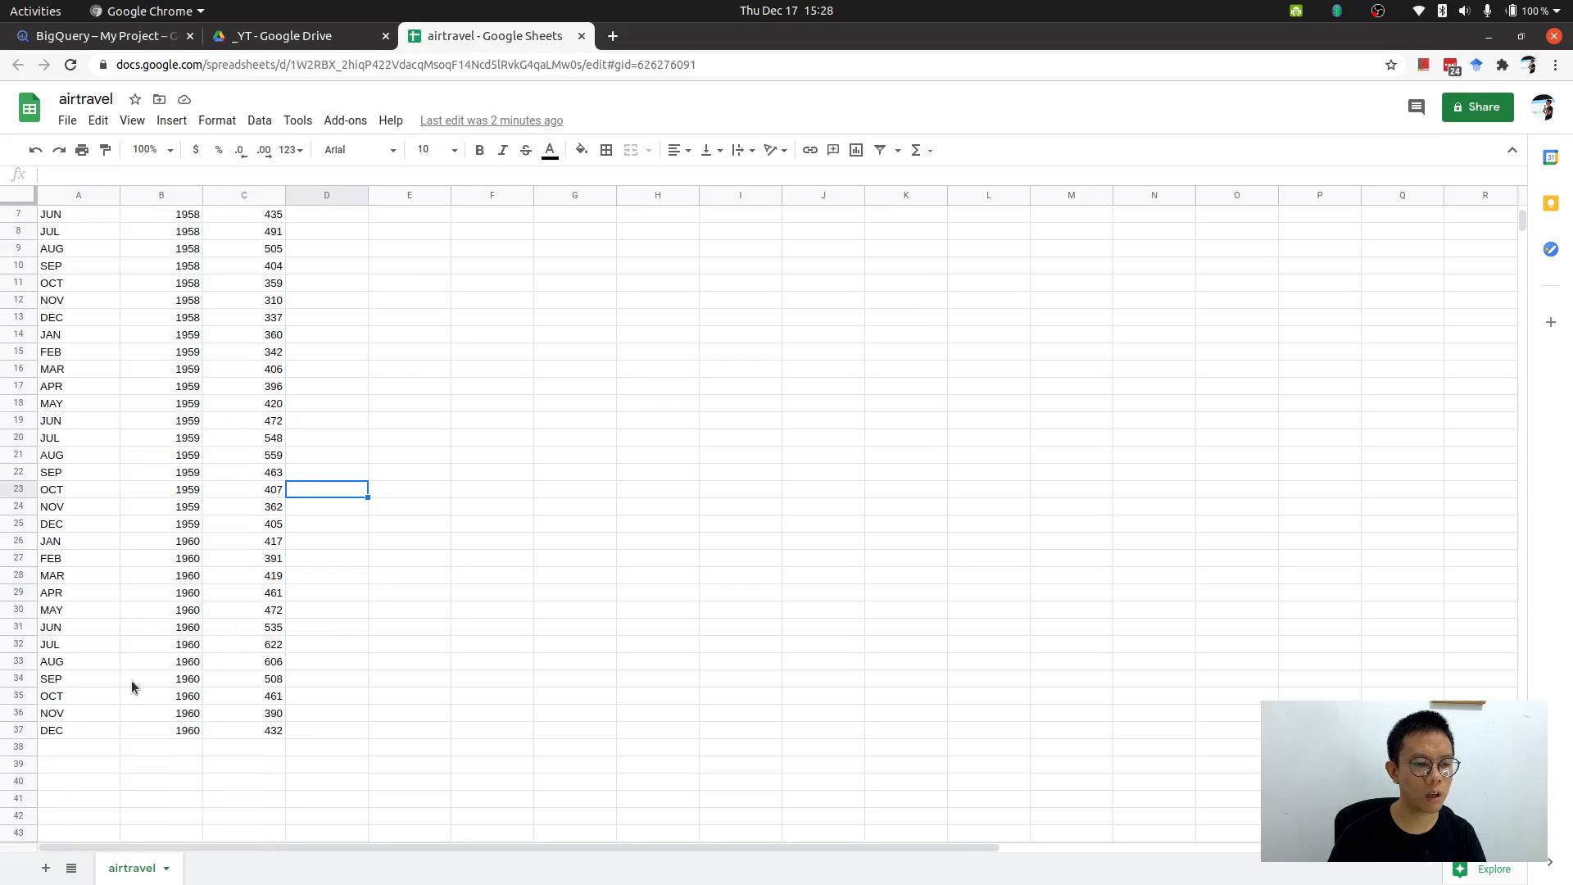
left_click(109, 40)
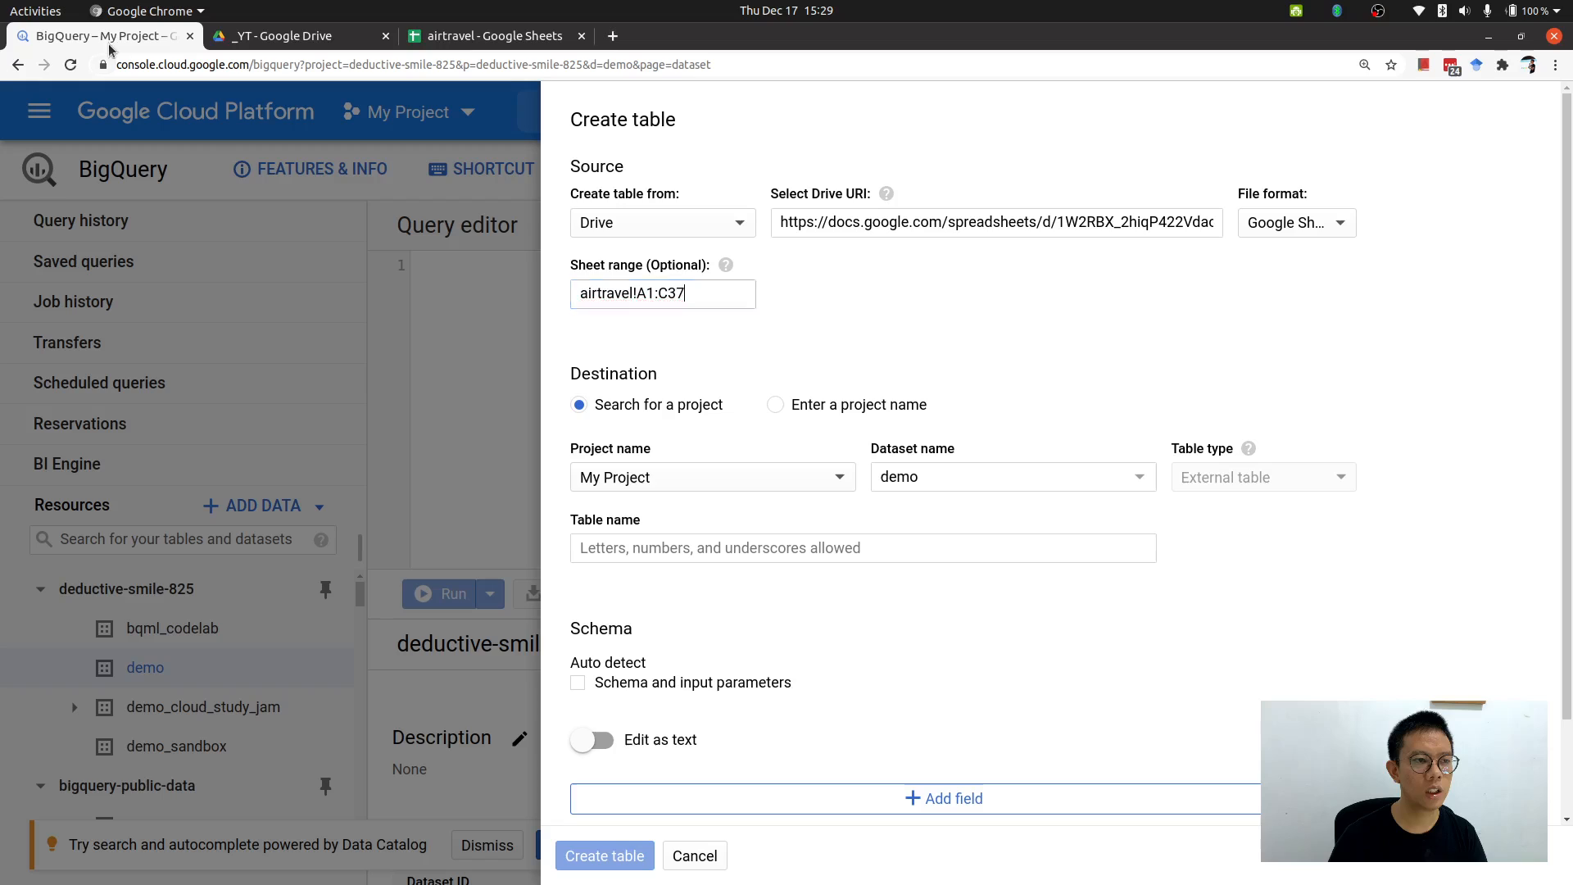
left_click_drag(637, 292, 713, 290)
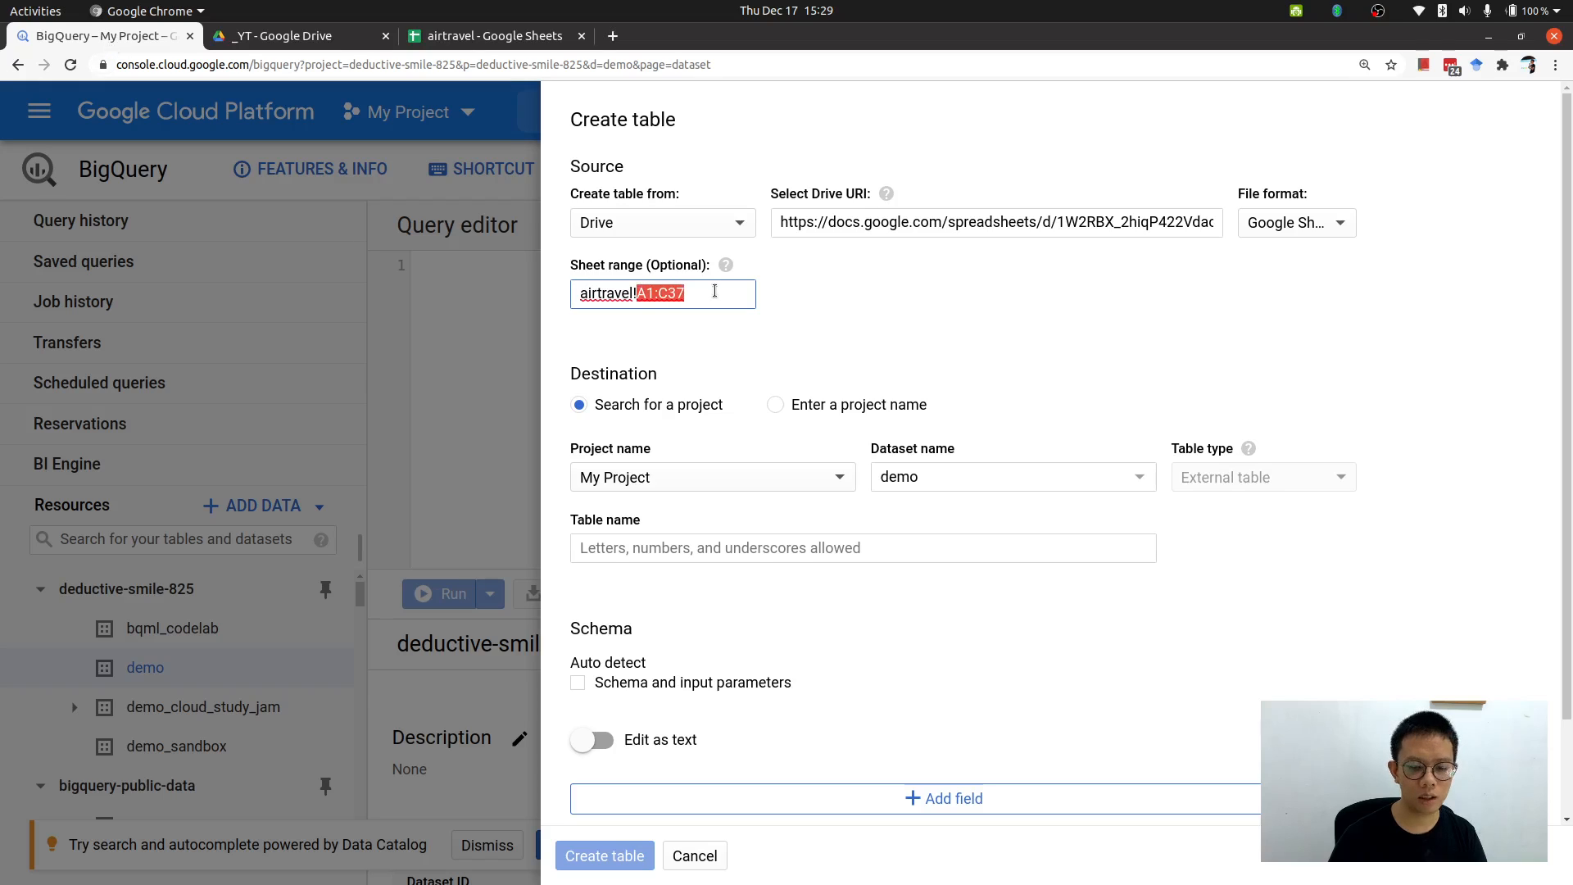
key("BackSpace")
key("BackSpace")
left_click(843, 295)
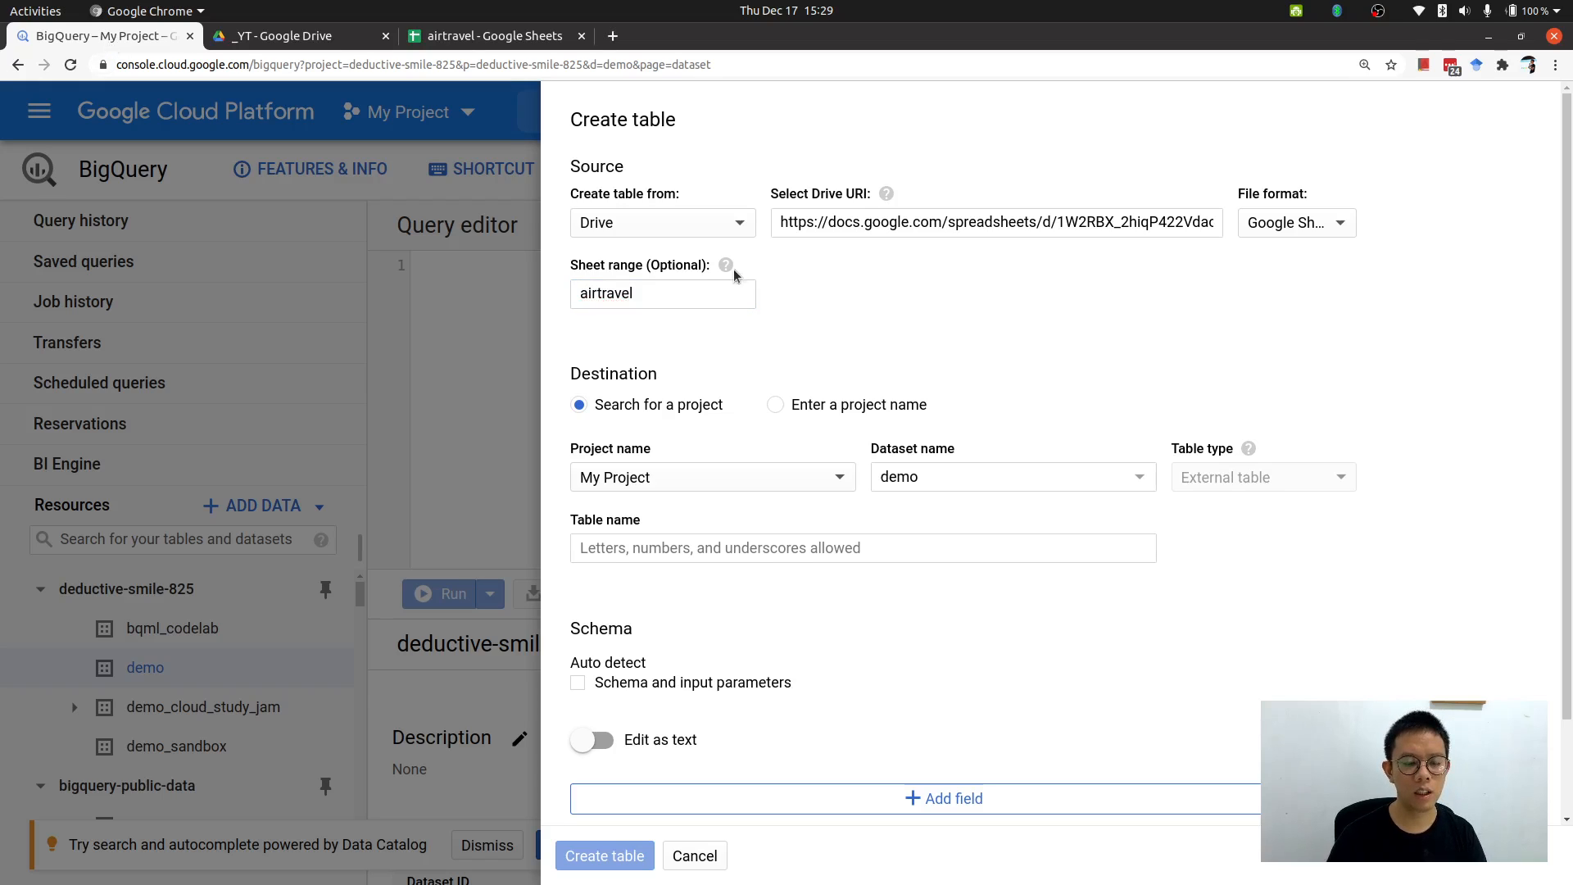
mouse_move(725, 266)
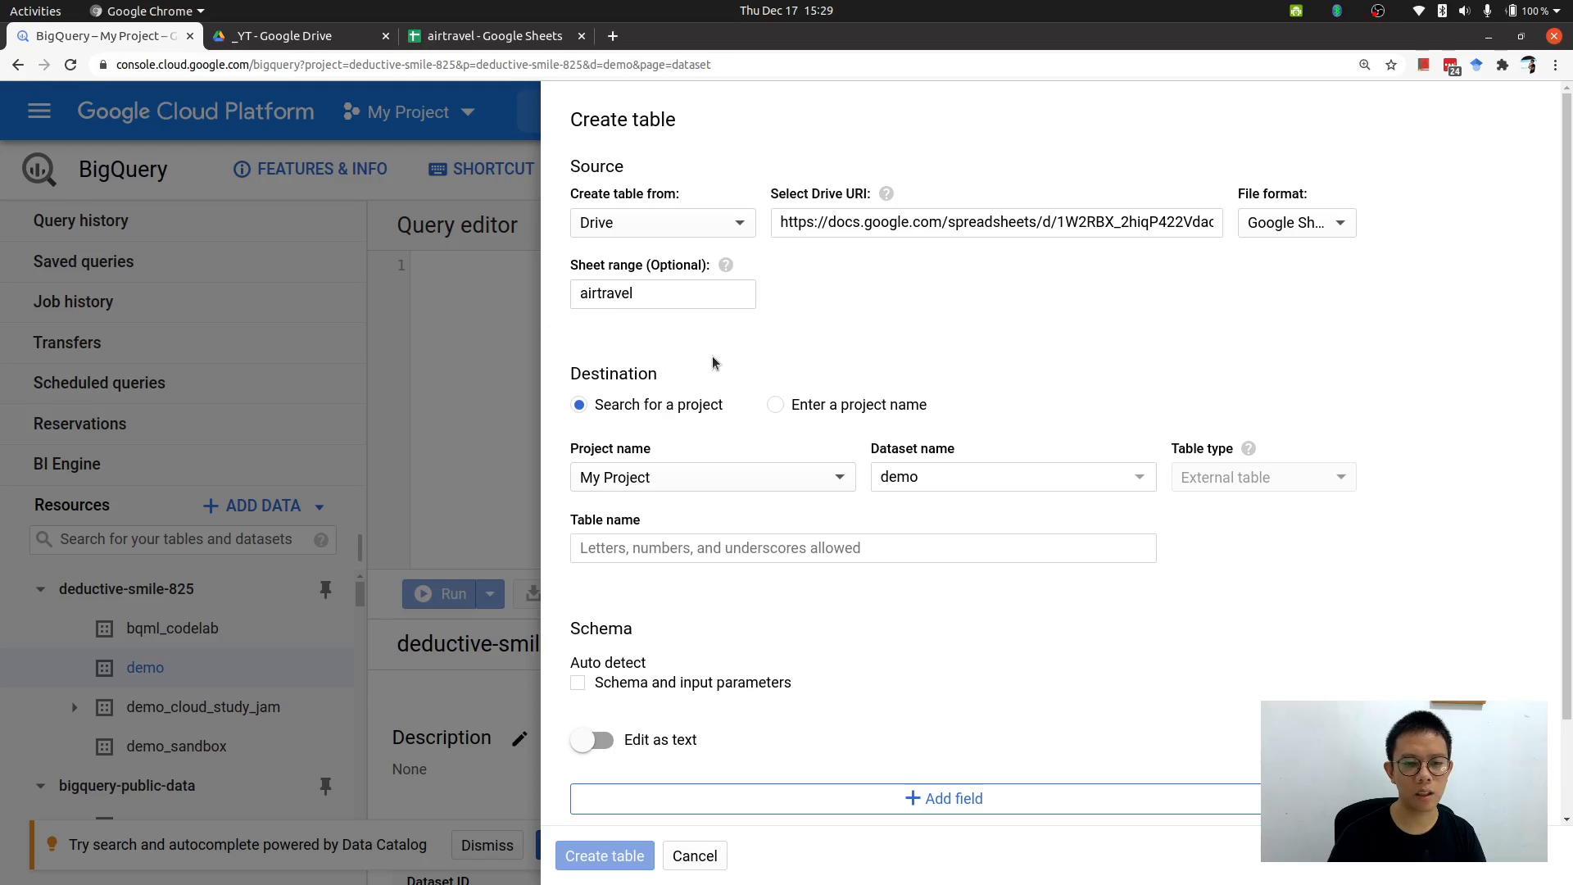
Name the destination table airtravel.
scroll(725, 371, "down", 1)
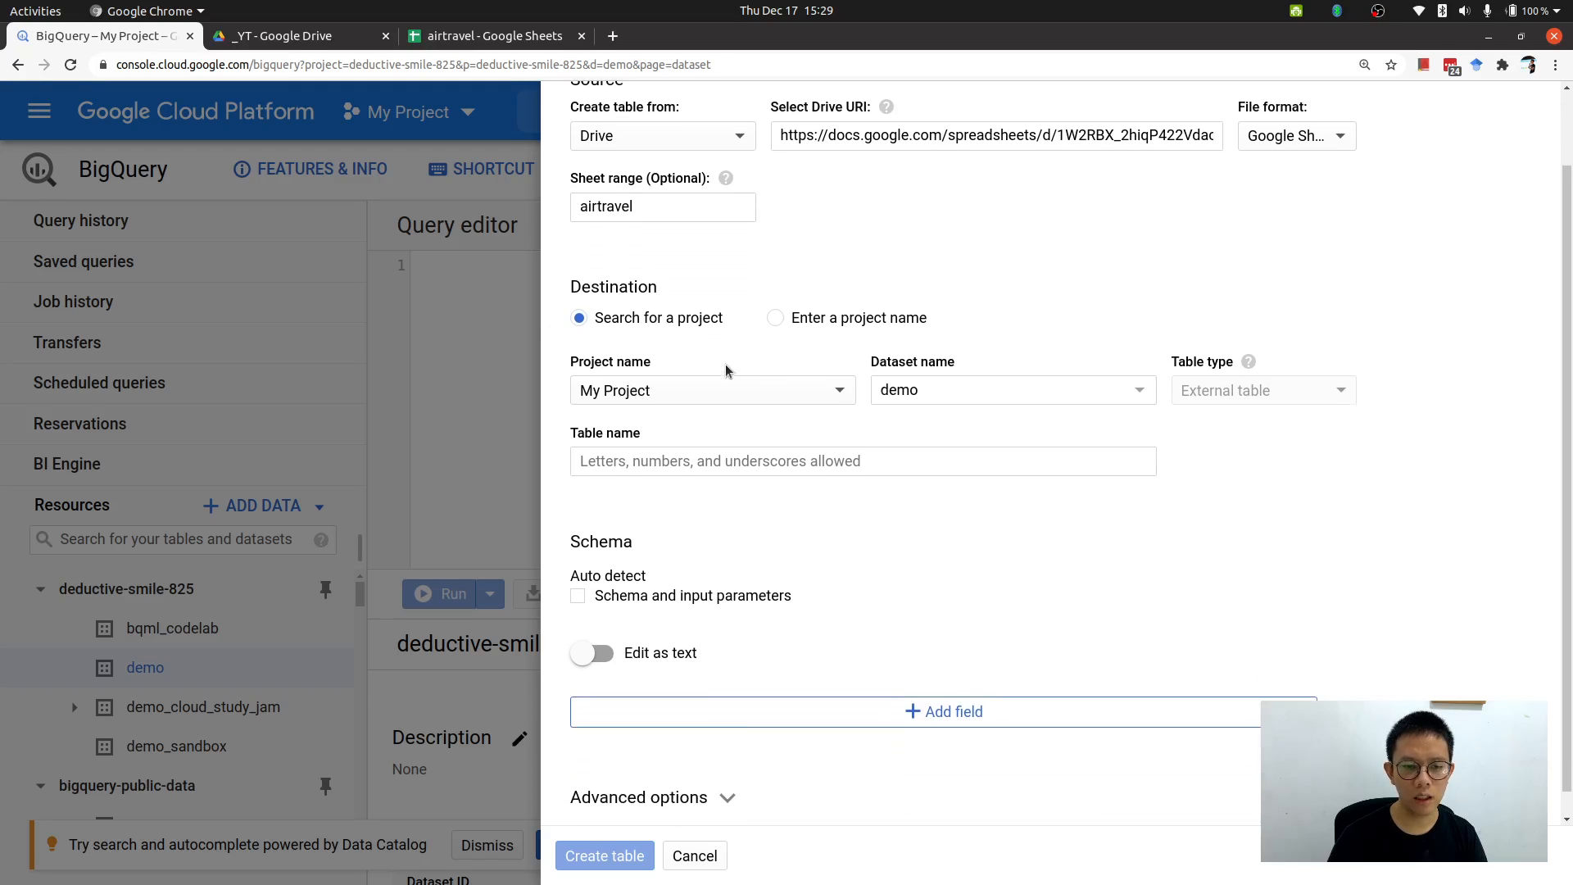
left_click(750, 464)
type("airtravel")
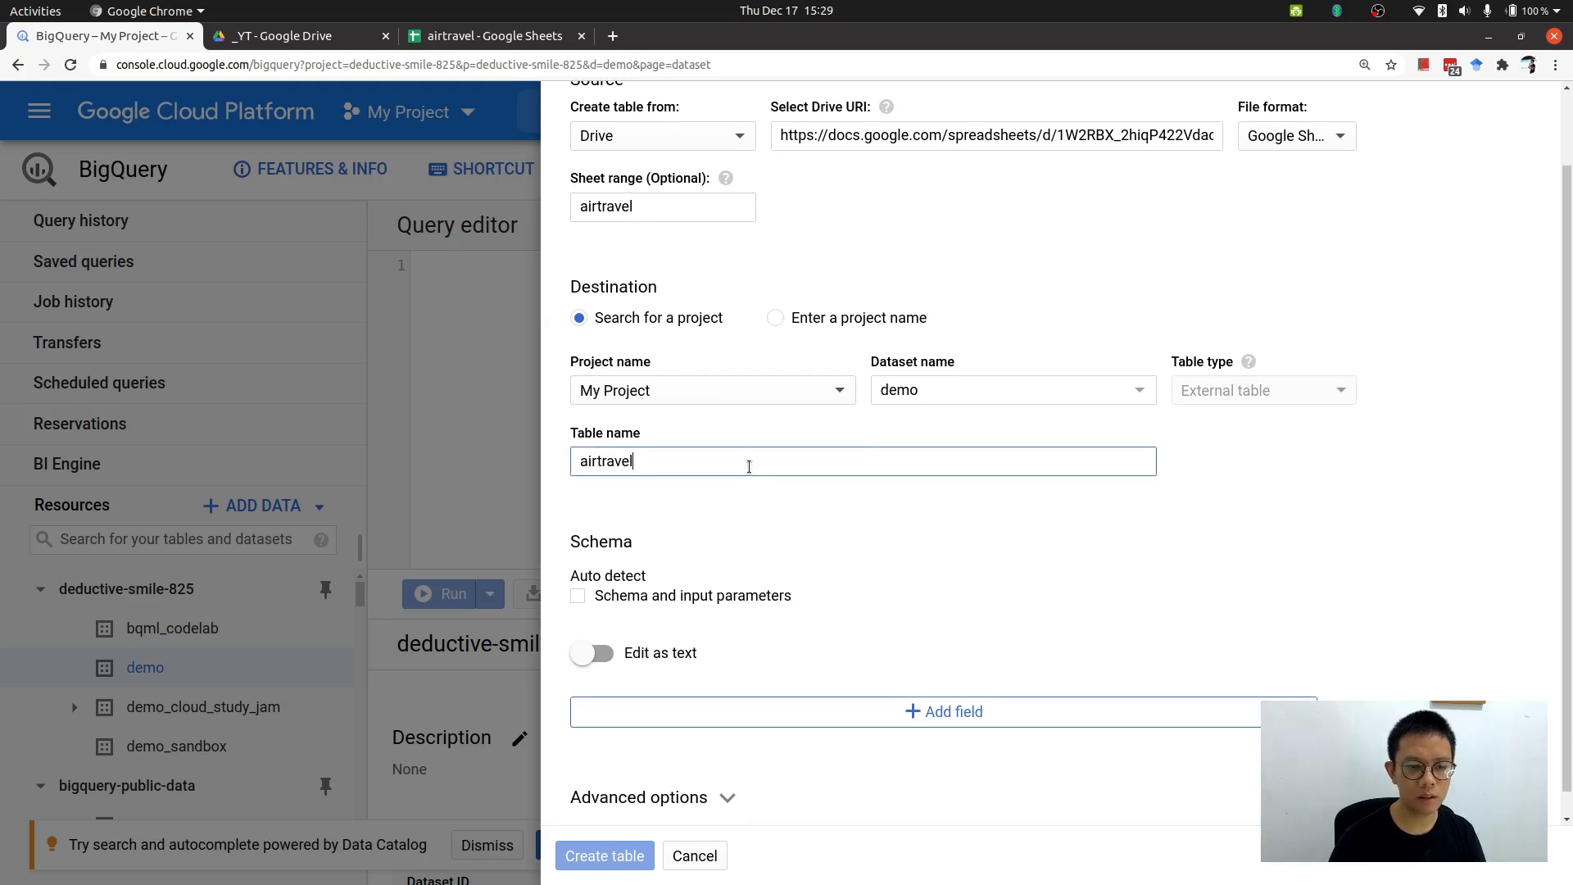
scroll(731, 449, "down", 1)
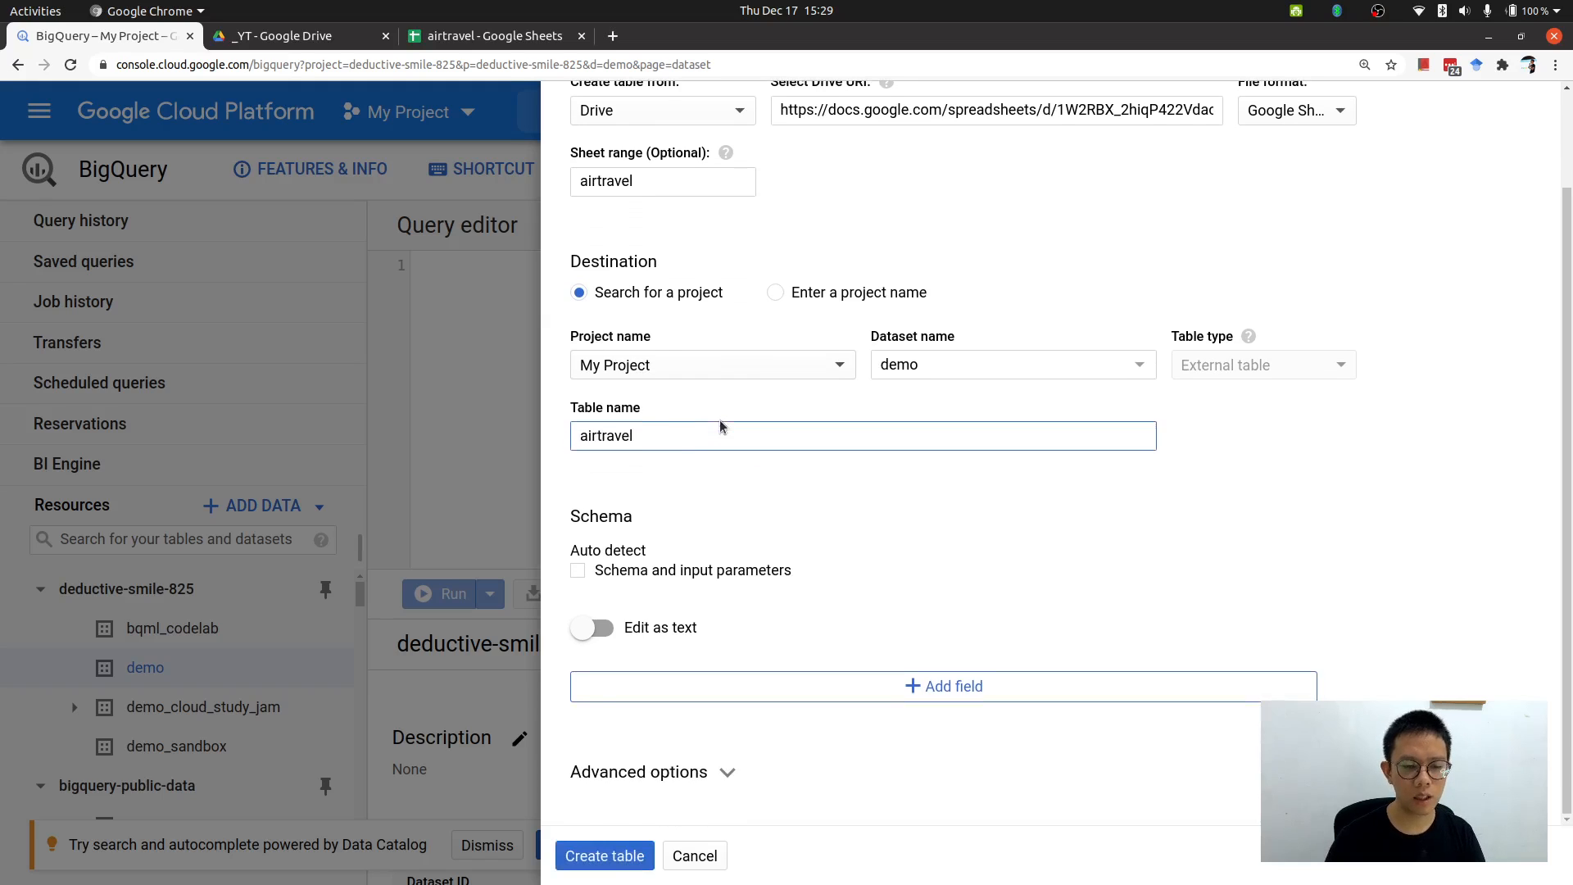
Enable auto detection of the schema and input parameters.
left_click_drag(690, 460, 706, 510)
left_click(704, 514)
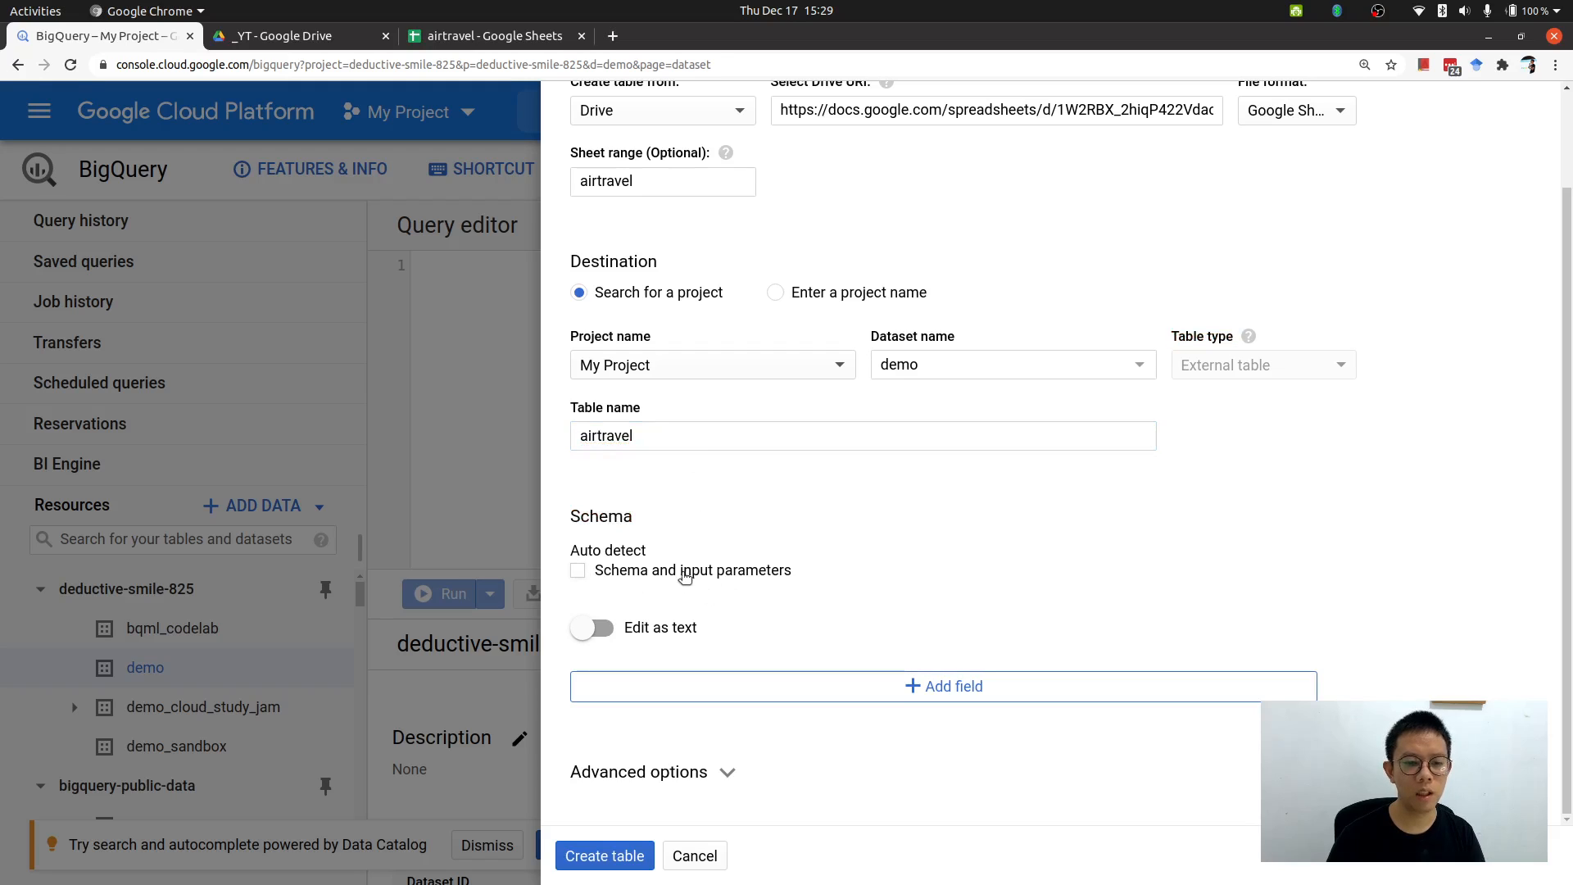
left_click(607, 576)
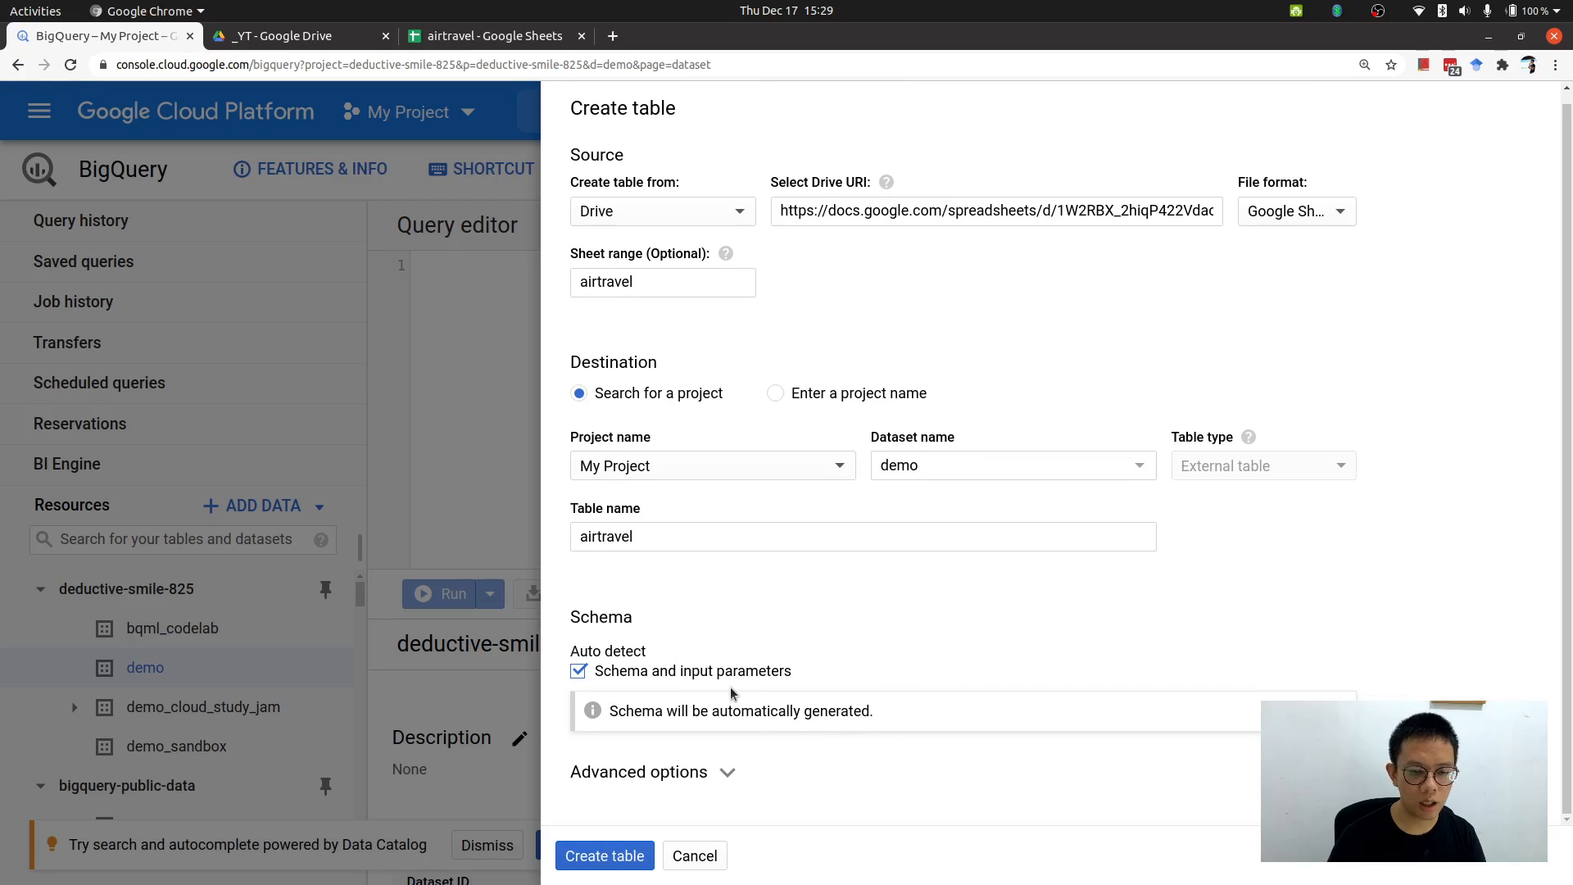
Add an airline column in D with header airline and entries JT and GA, then select column D.
left_click(424, 41)
scroll(316, 246, "up", 2)
left_click(324, 215)
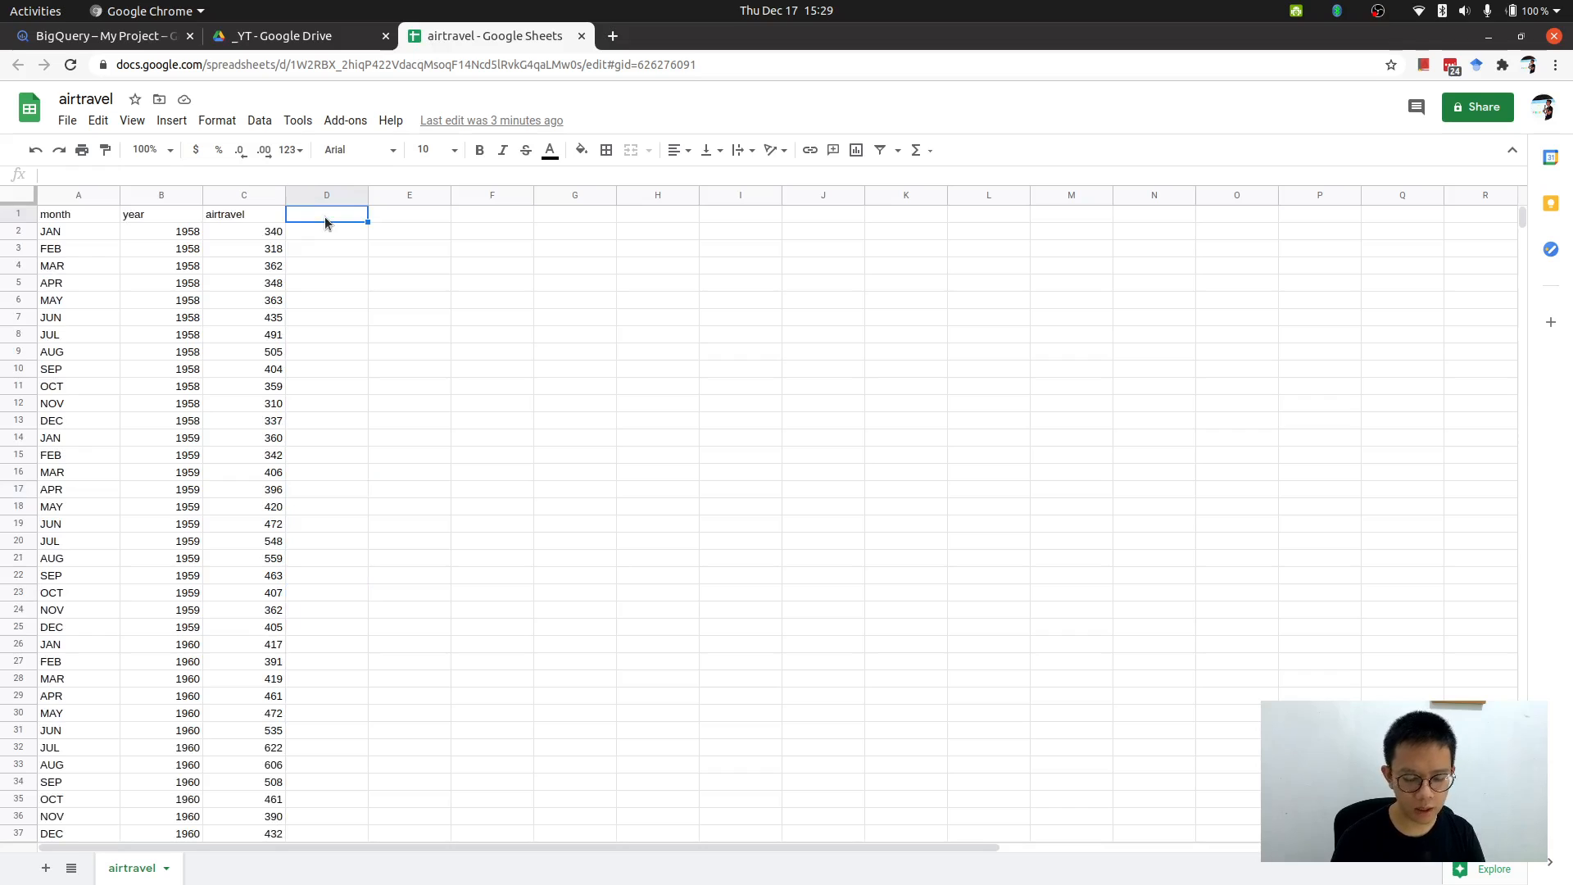
type("airline")
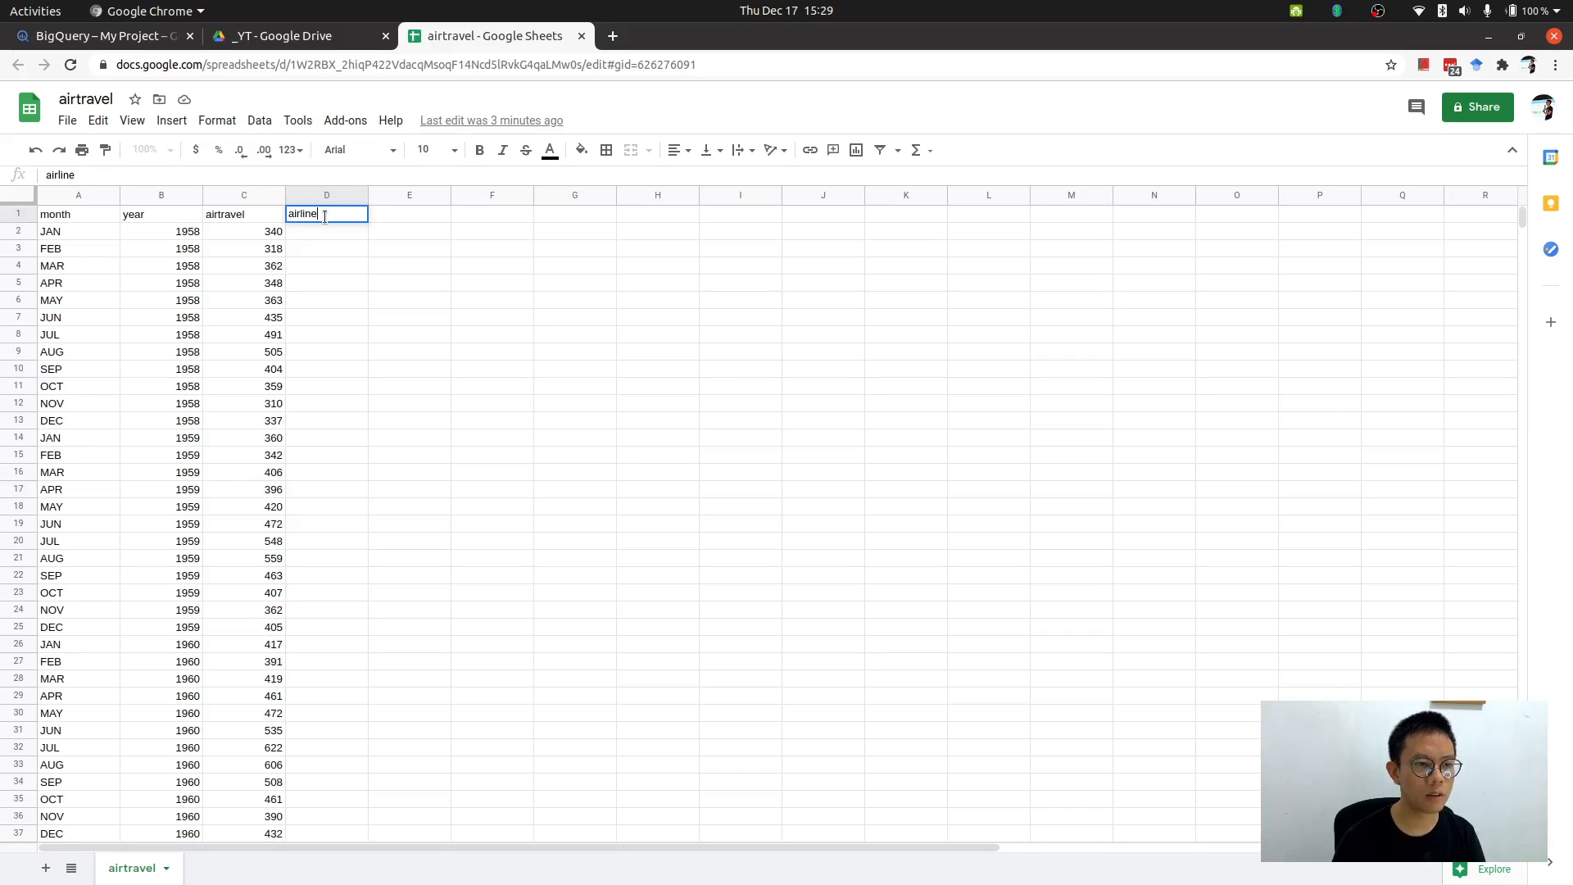
key("Return")
type("JT")
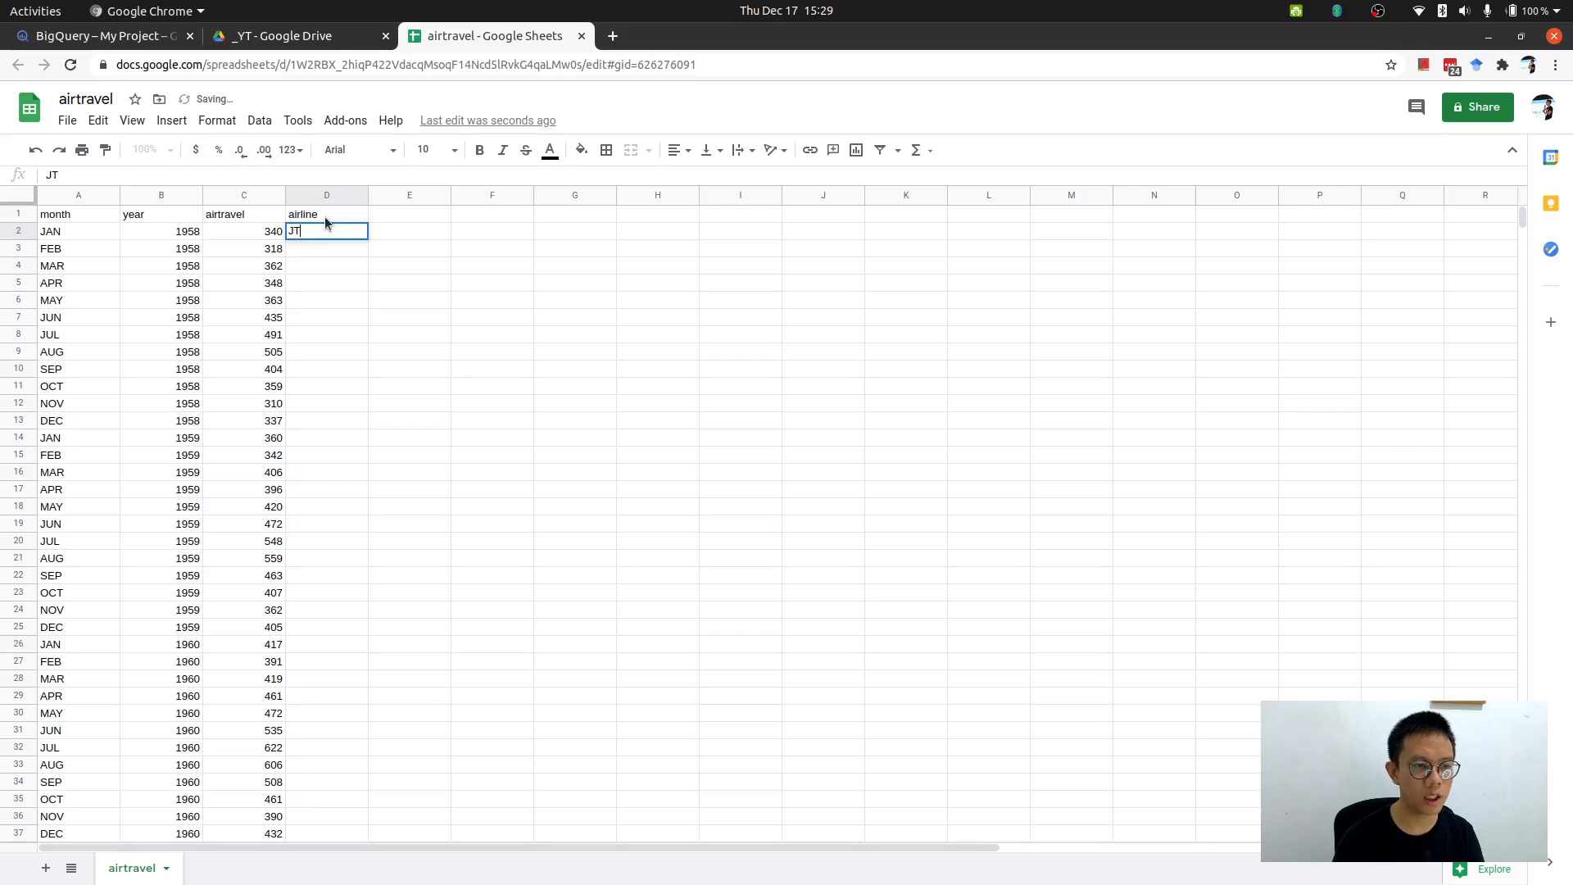
key("Return")
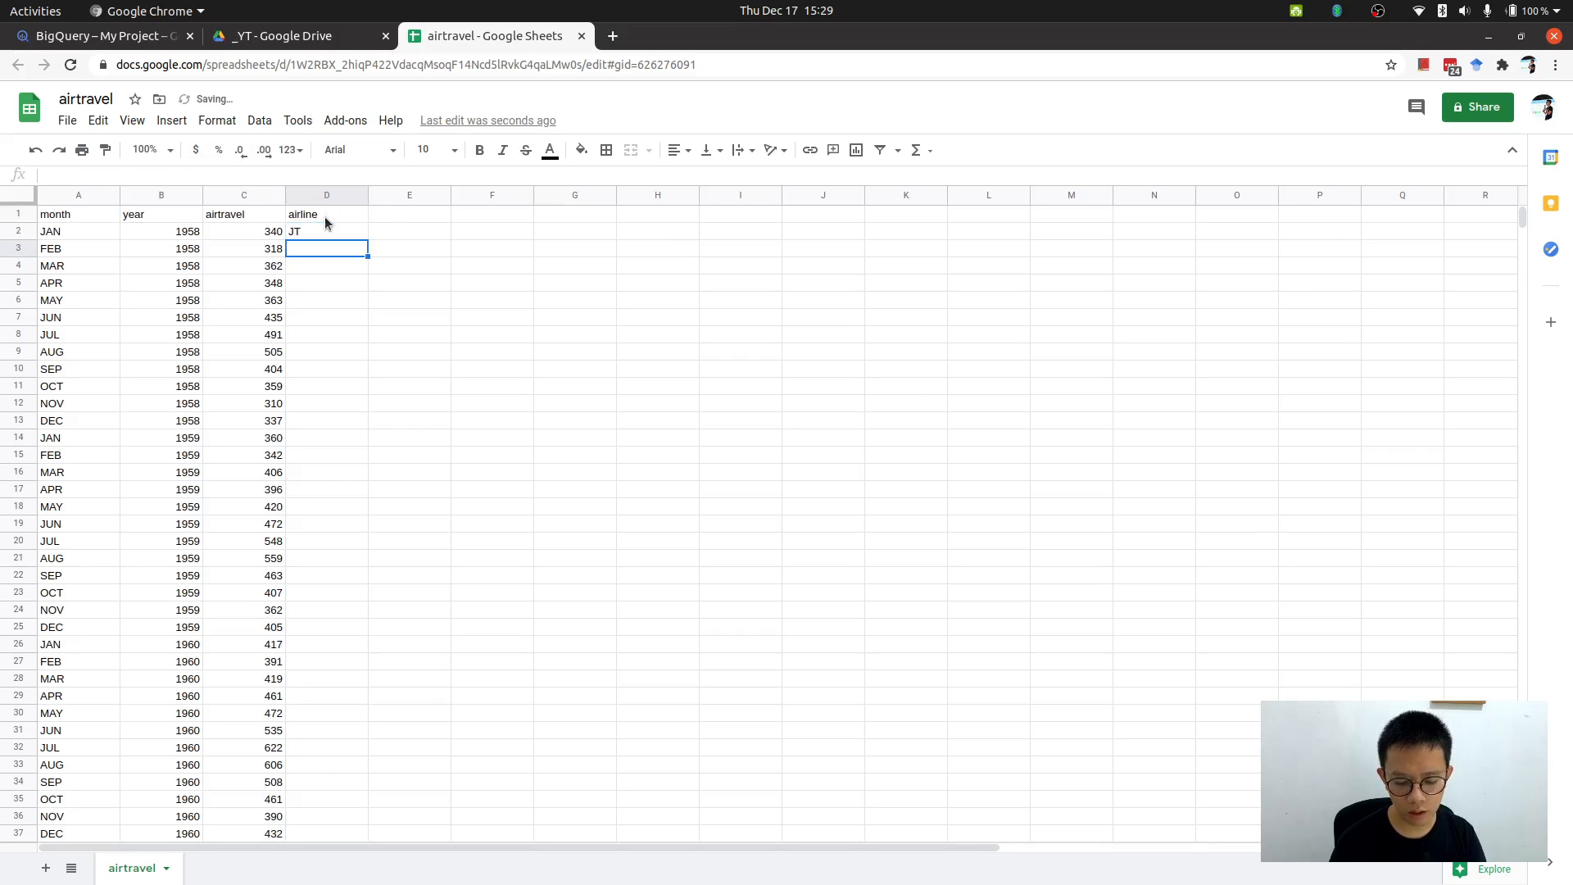
type("GA")
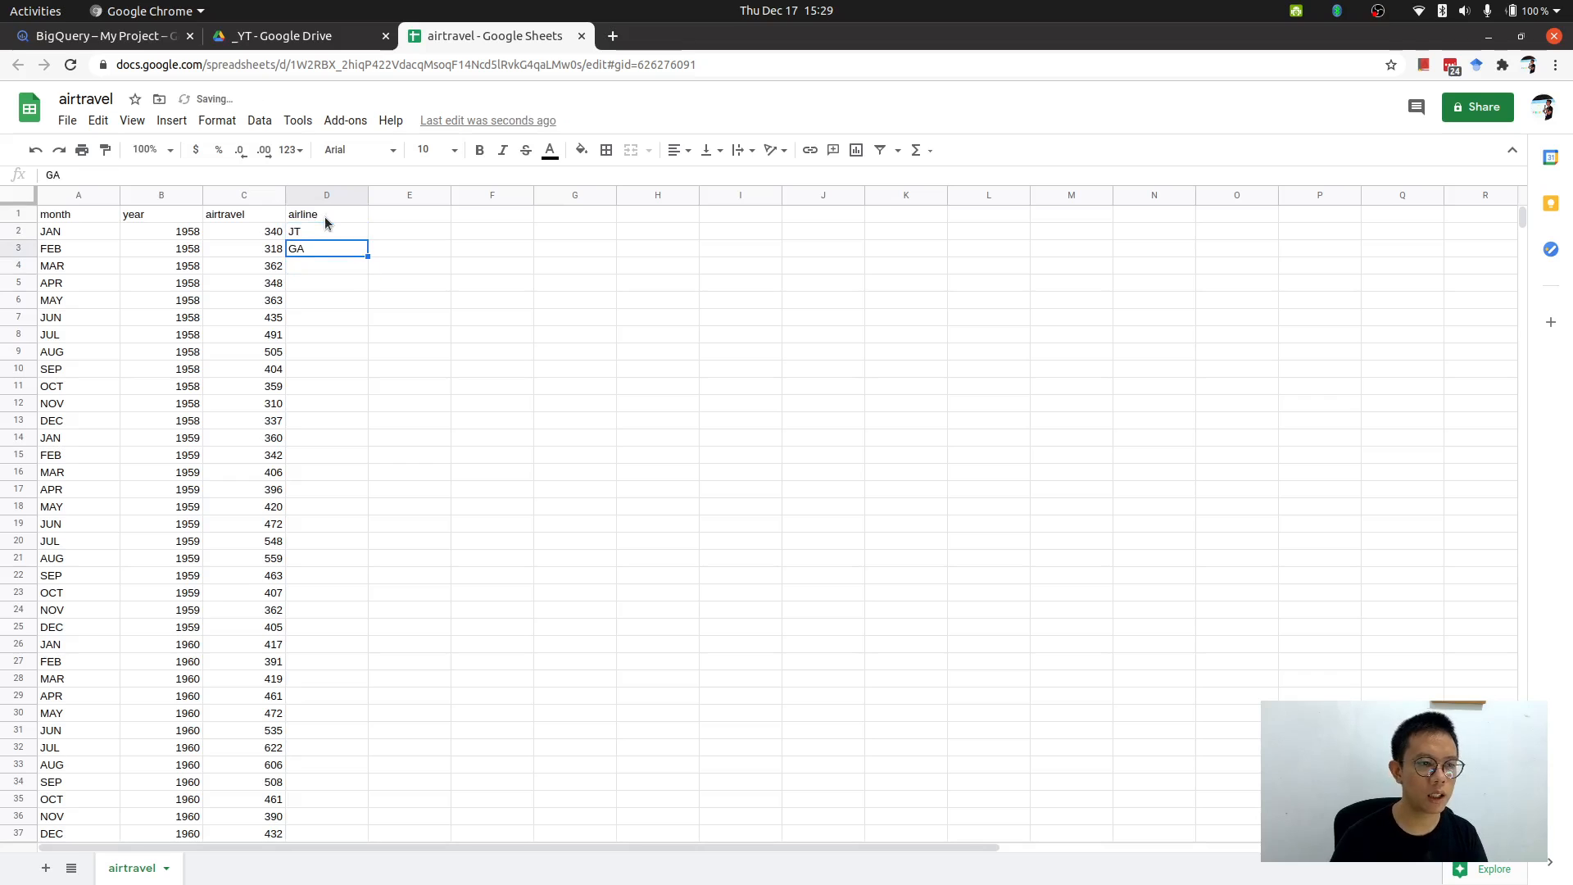
key("Up")
left_click(345, 196)
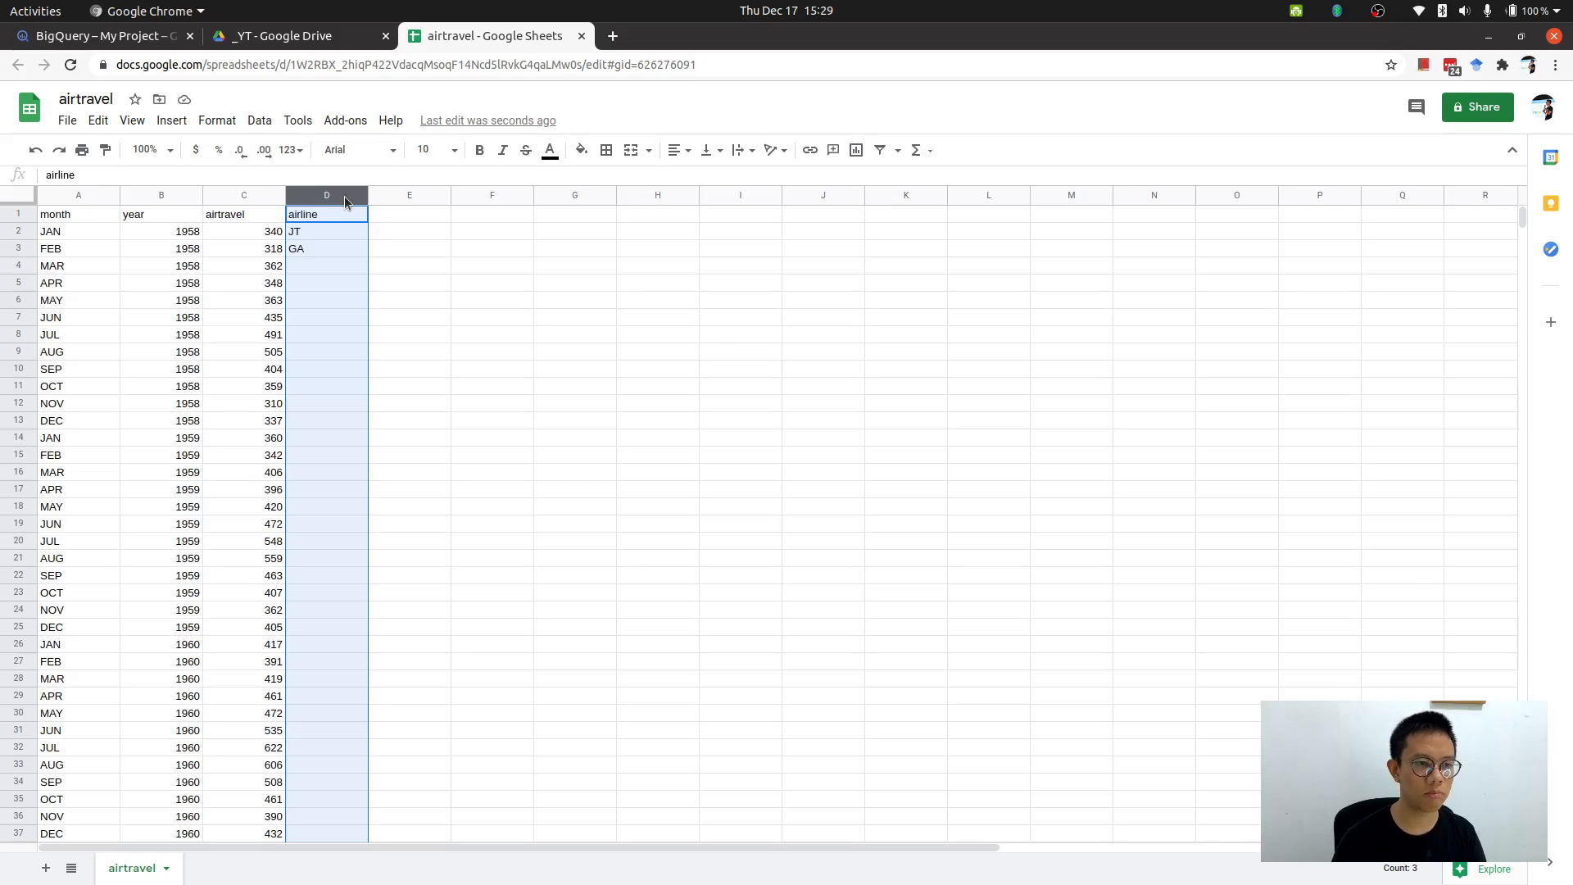
left_click(138, 33)
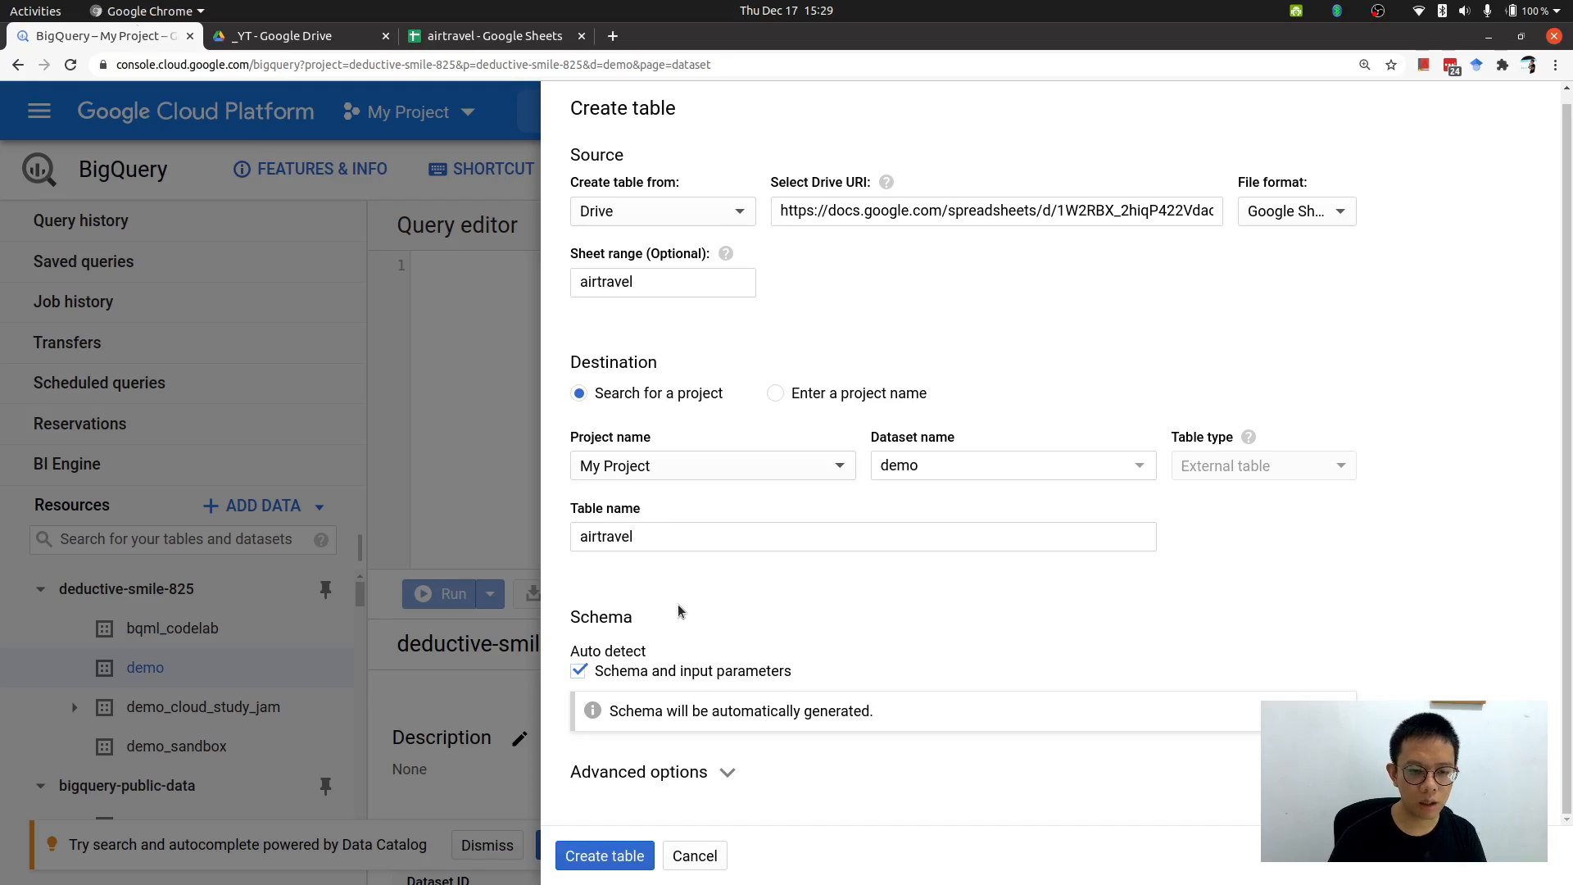
Turn off schema auto detection and add a first schema field named month.
left_click(668, 672)
scroll(803, 619, "down", 2)
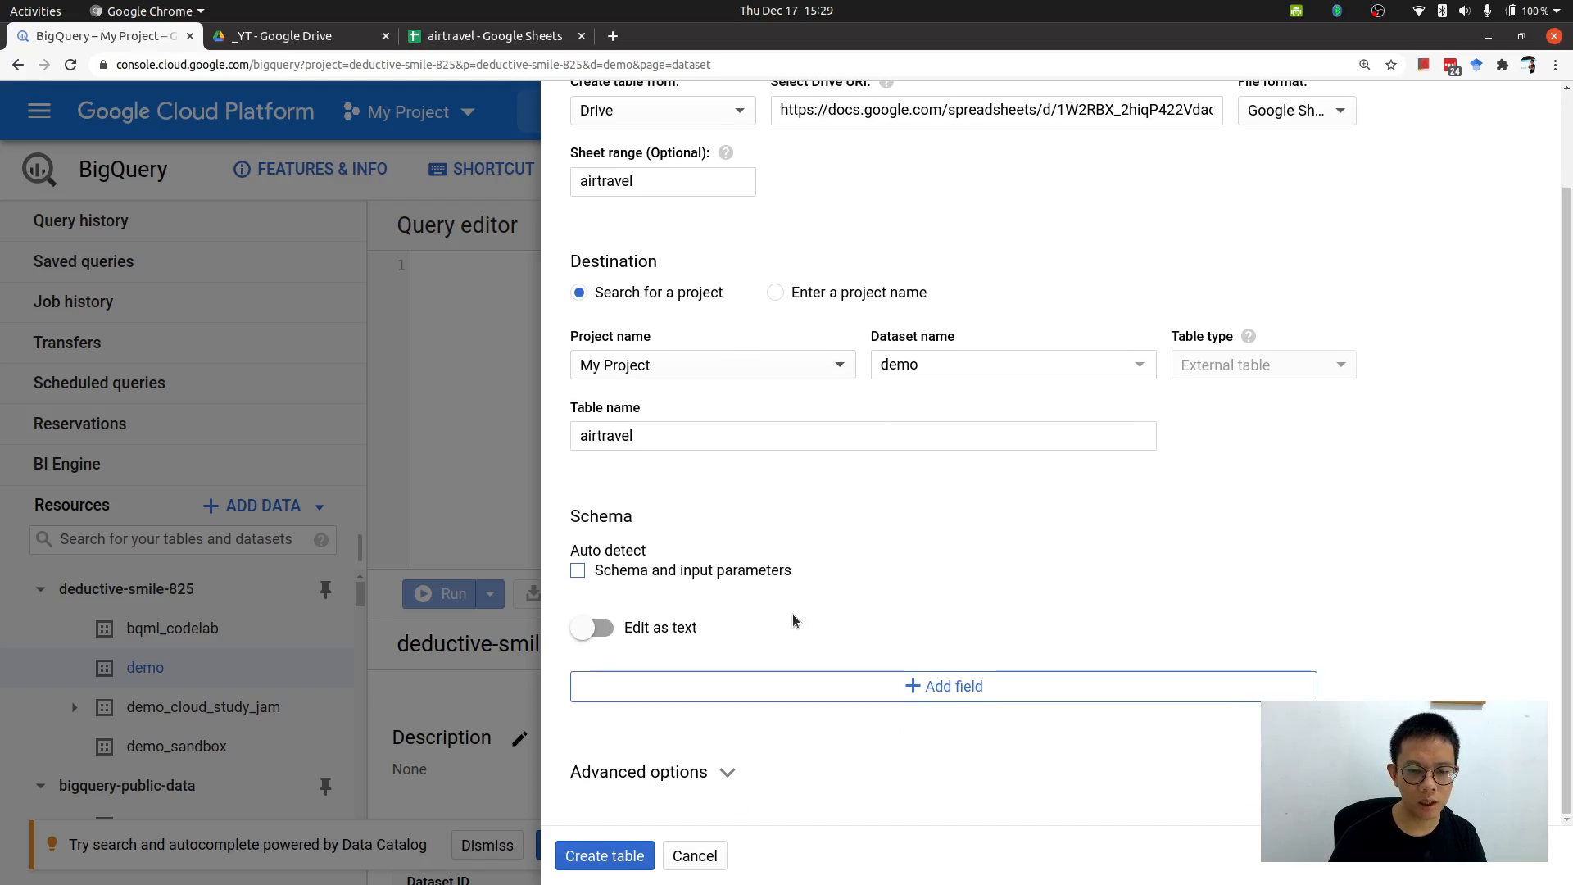
left_click(944, 689)
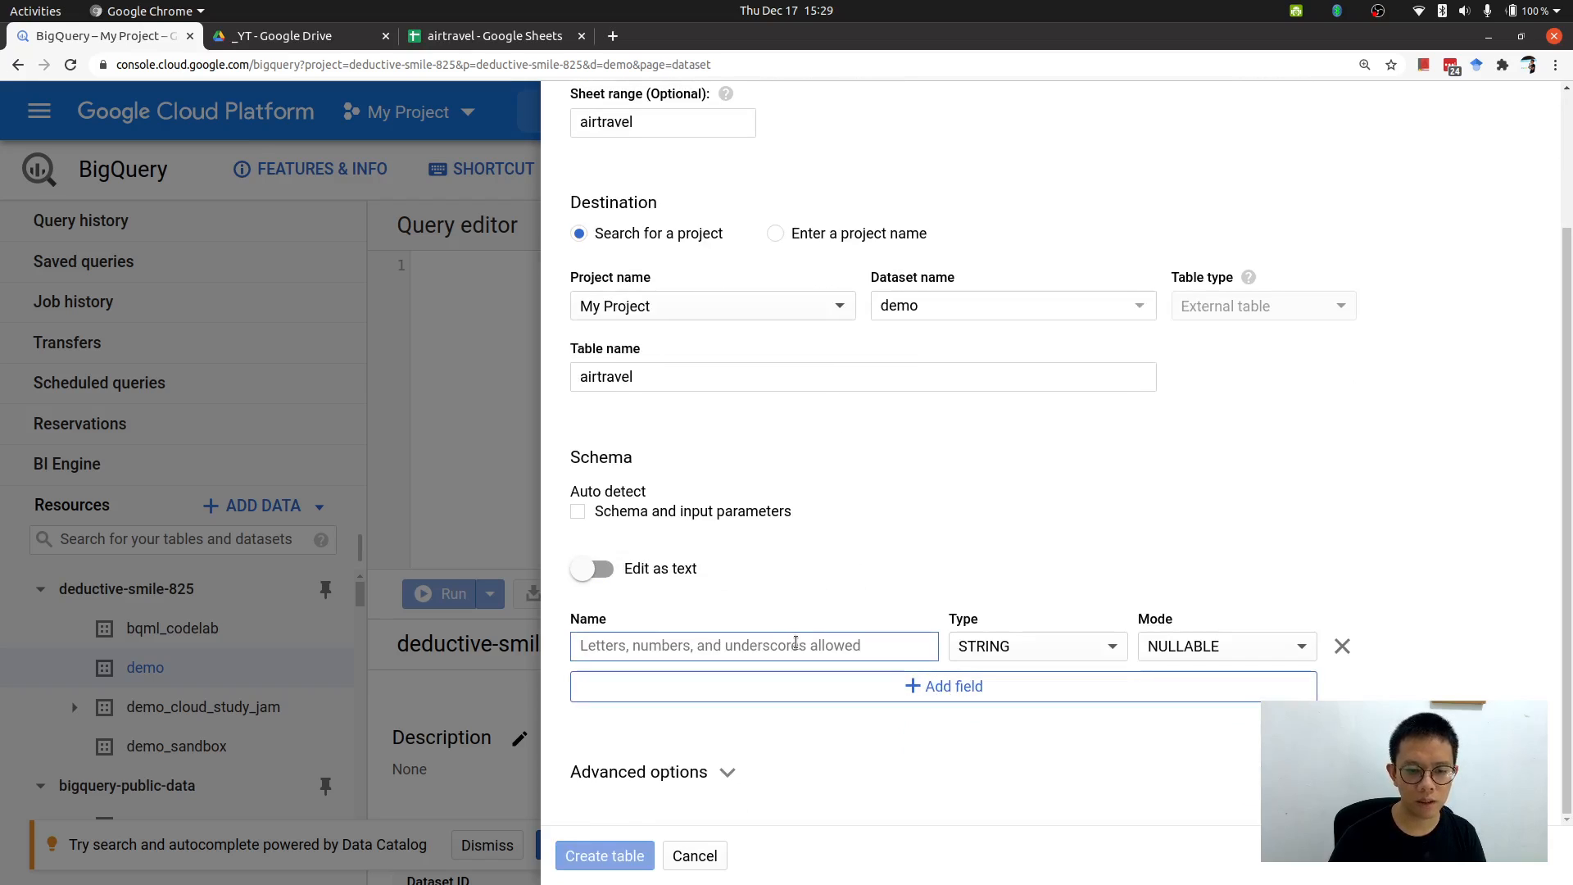
type("month")
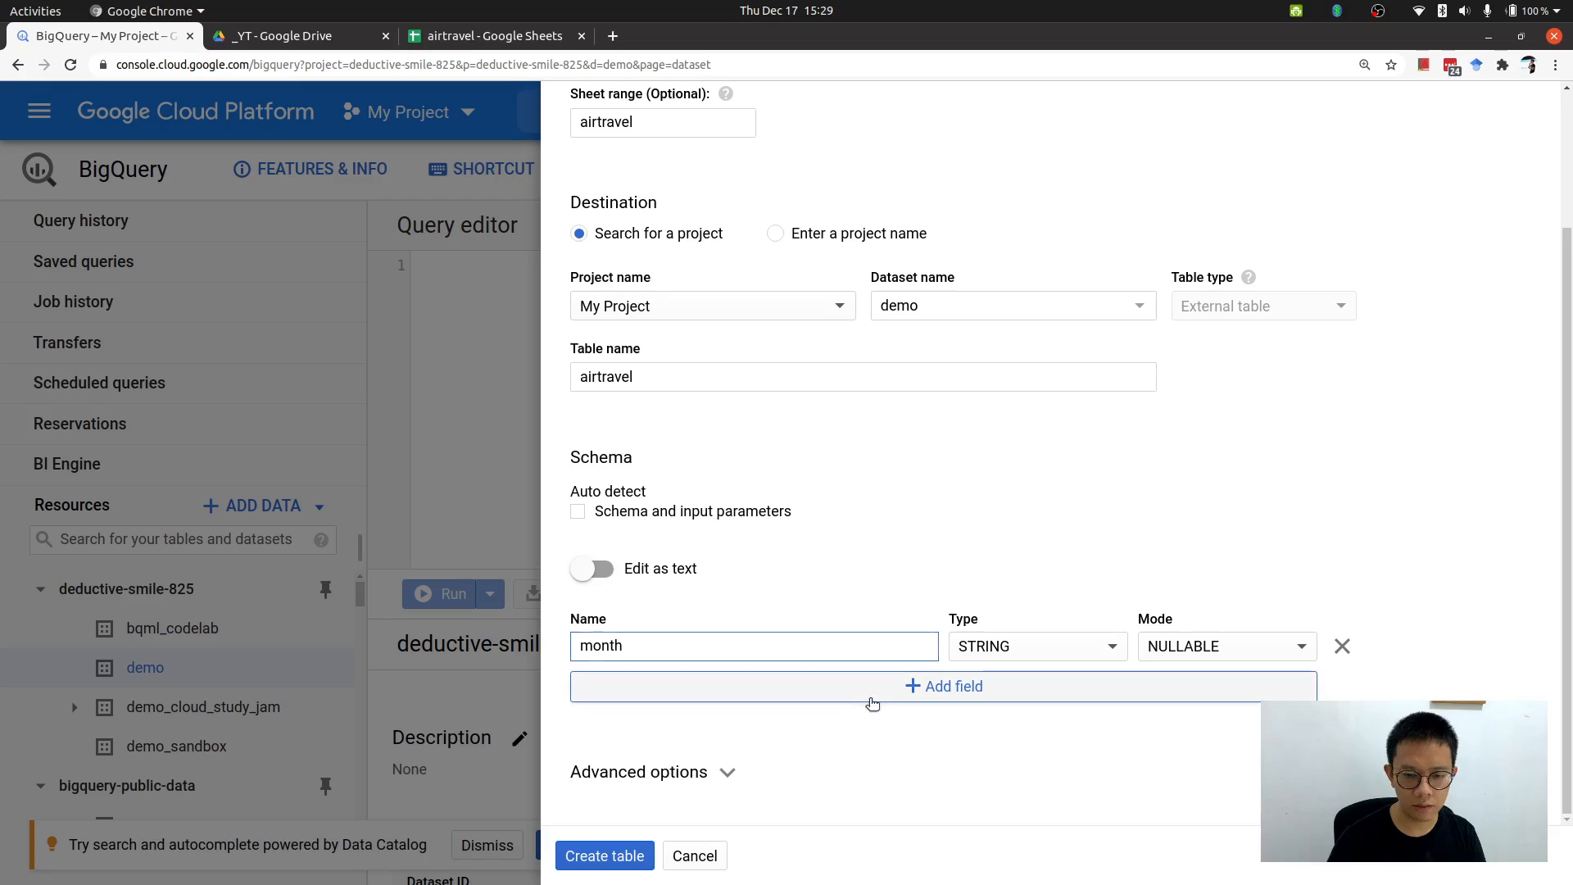
Add two more schema fields named year and airtravel.
left_click(870, 691)
type("year")
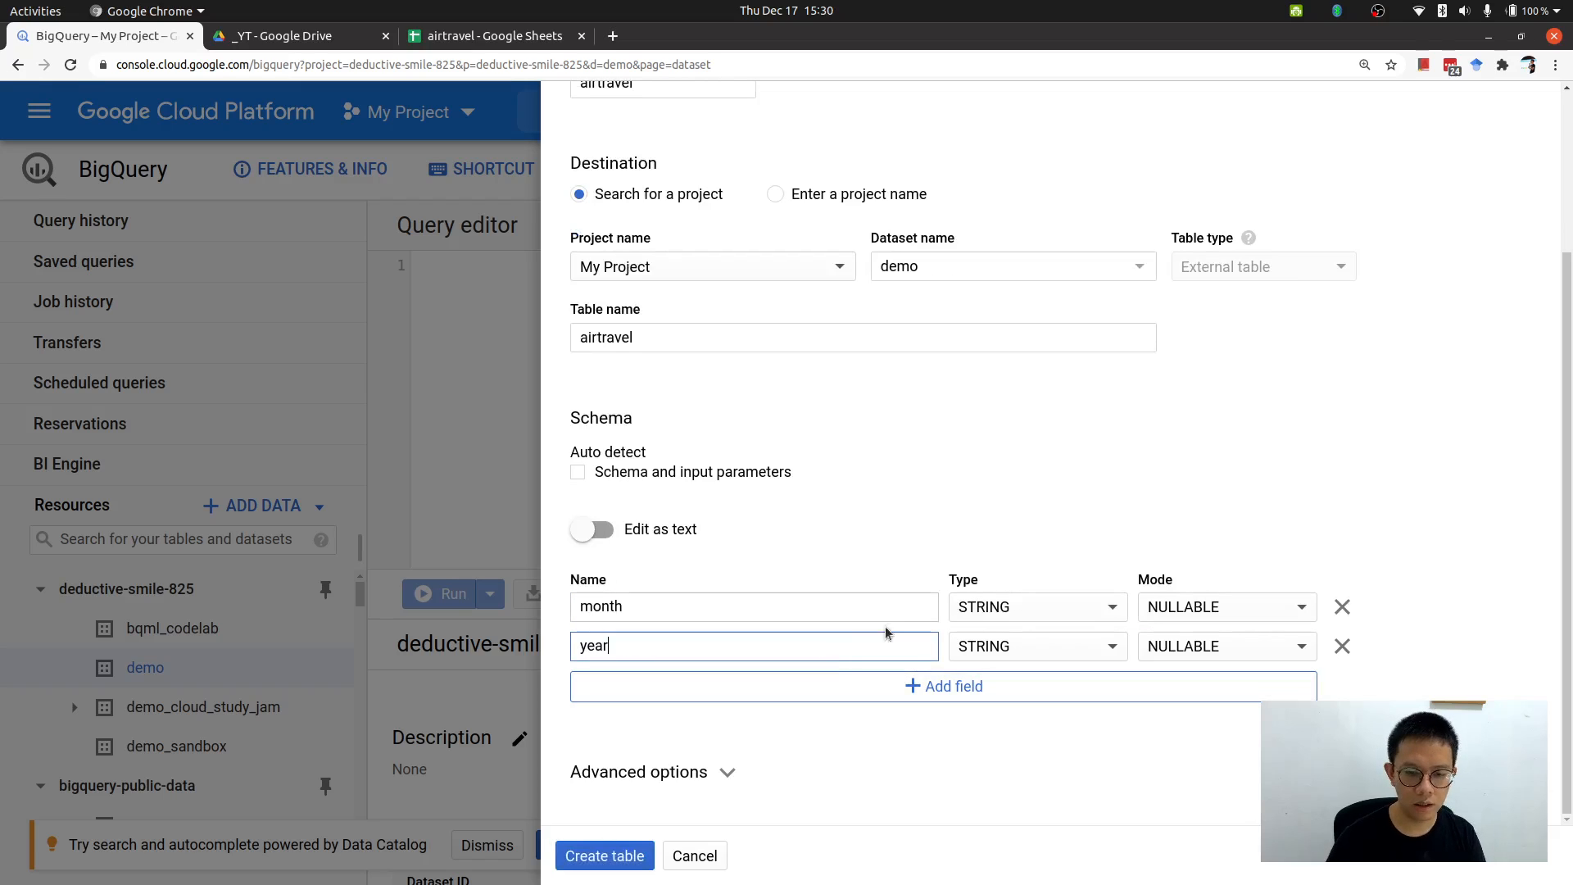
left_click(930, 687)
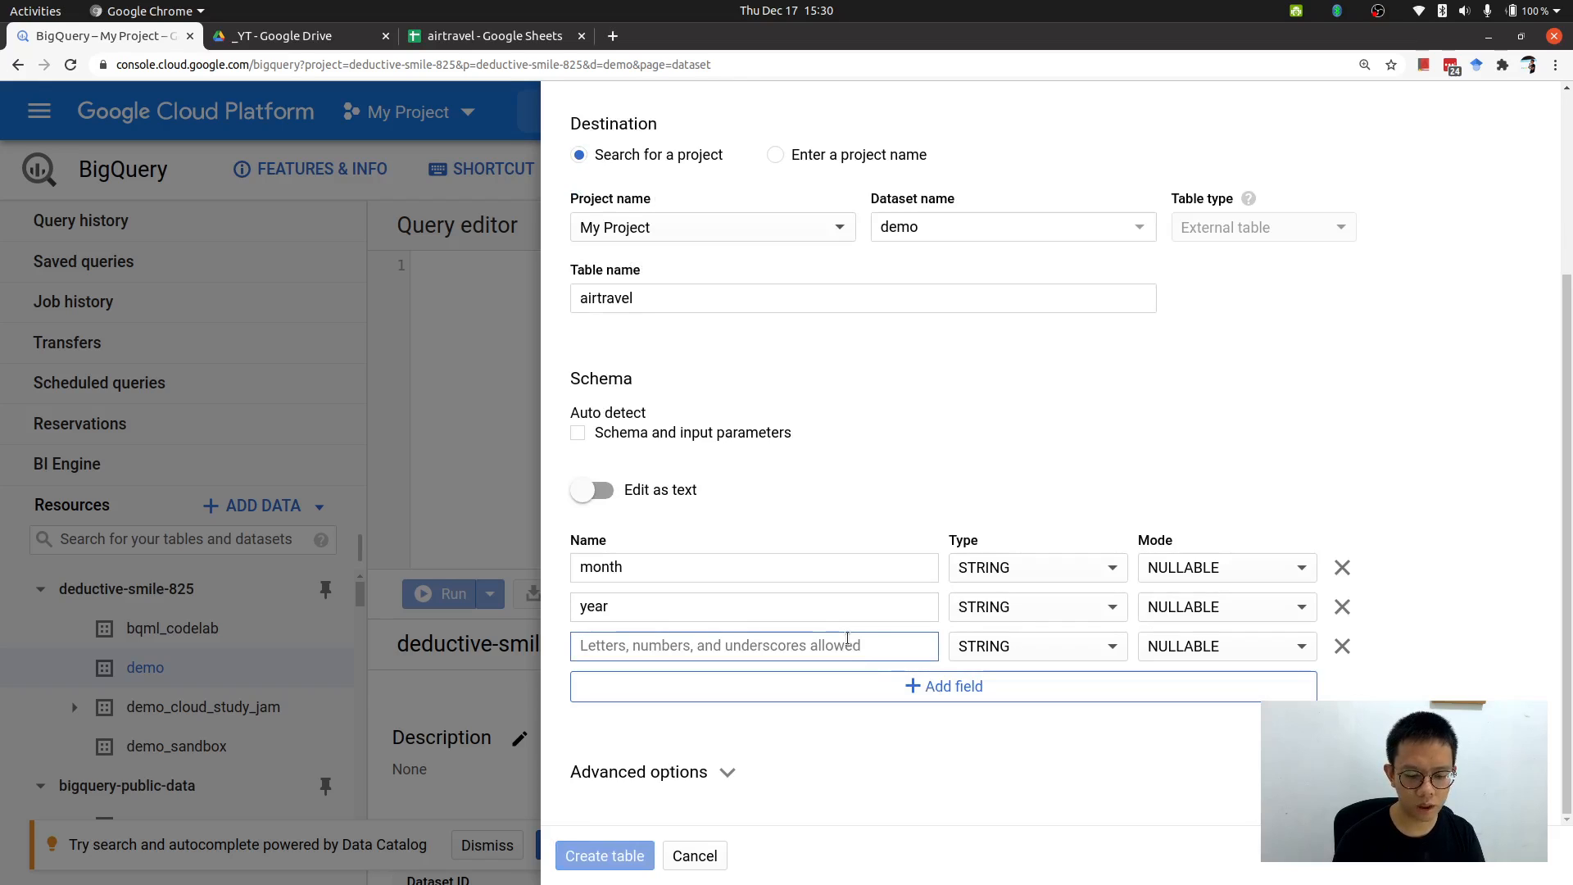
type("airtravel")
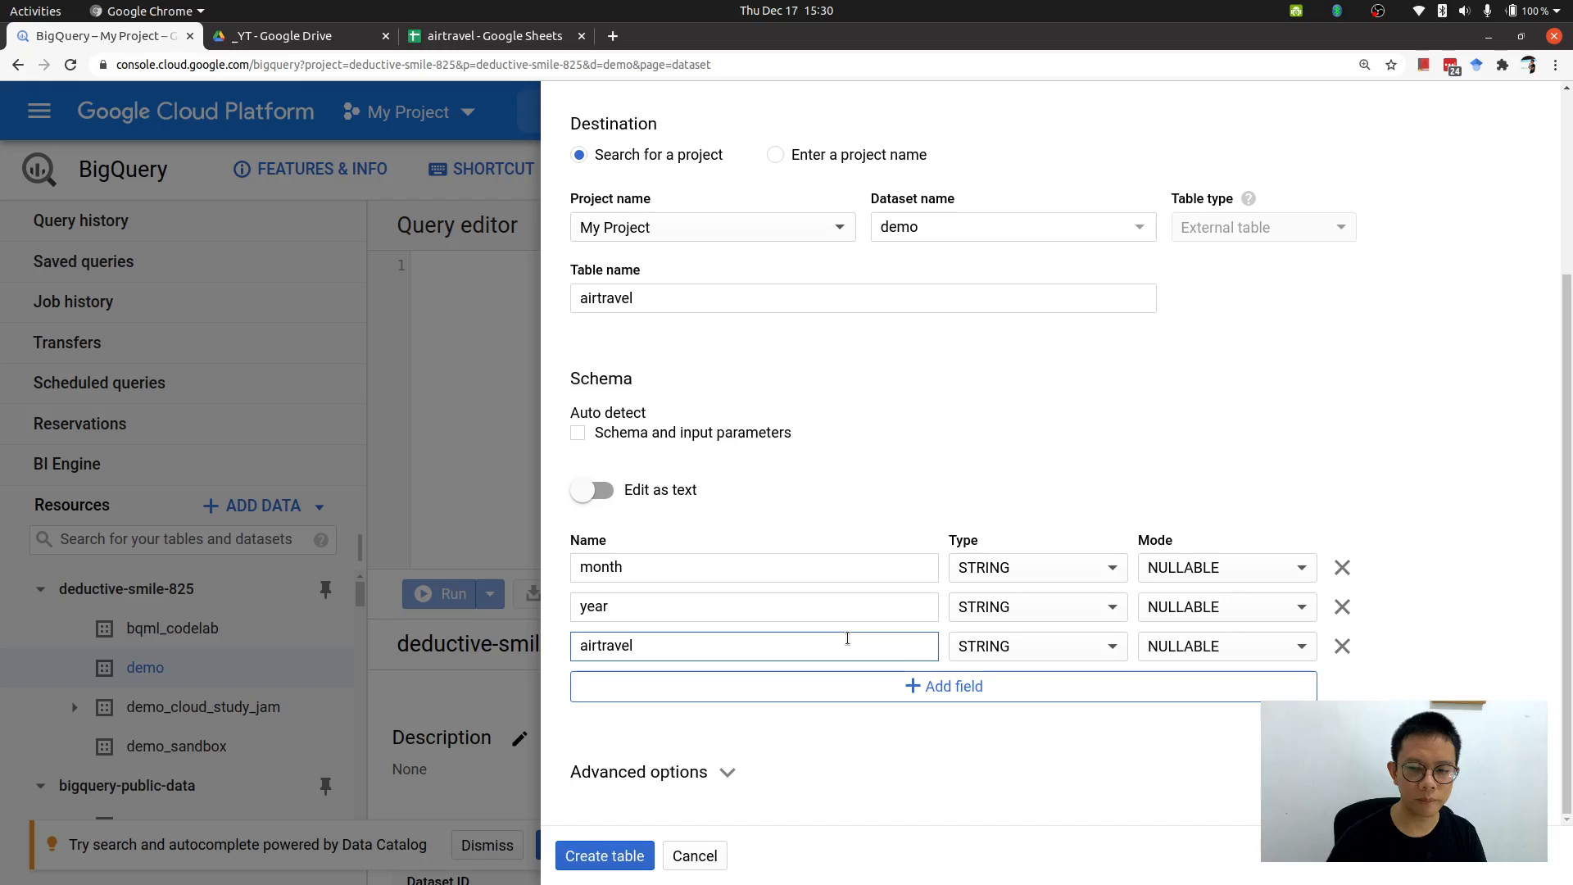
Set the type of the year and airtravel fields to INTEGER.
left_click(988, 606)
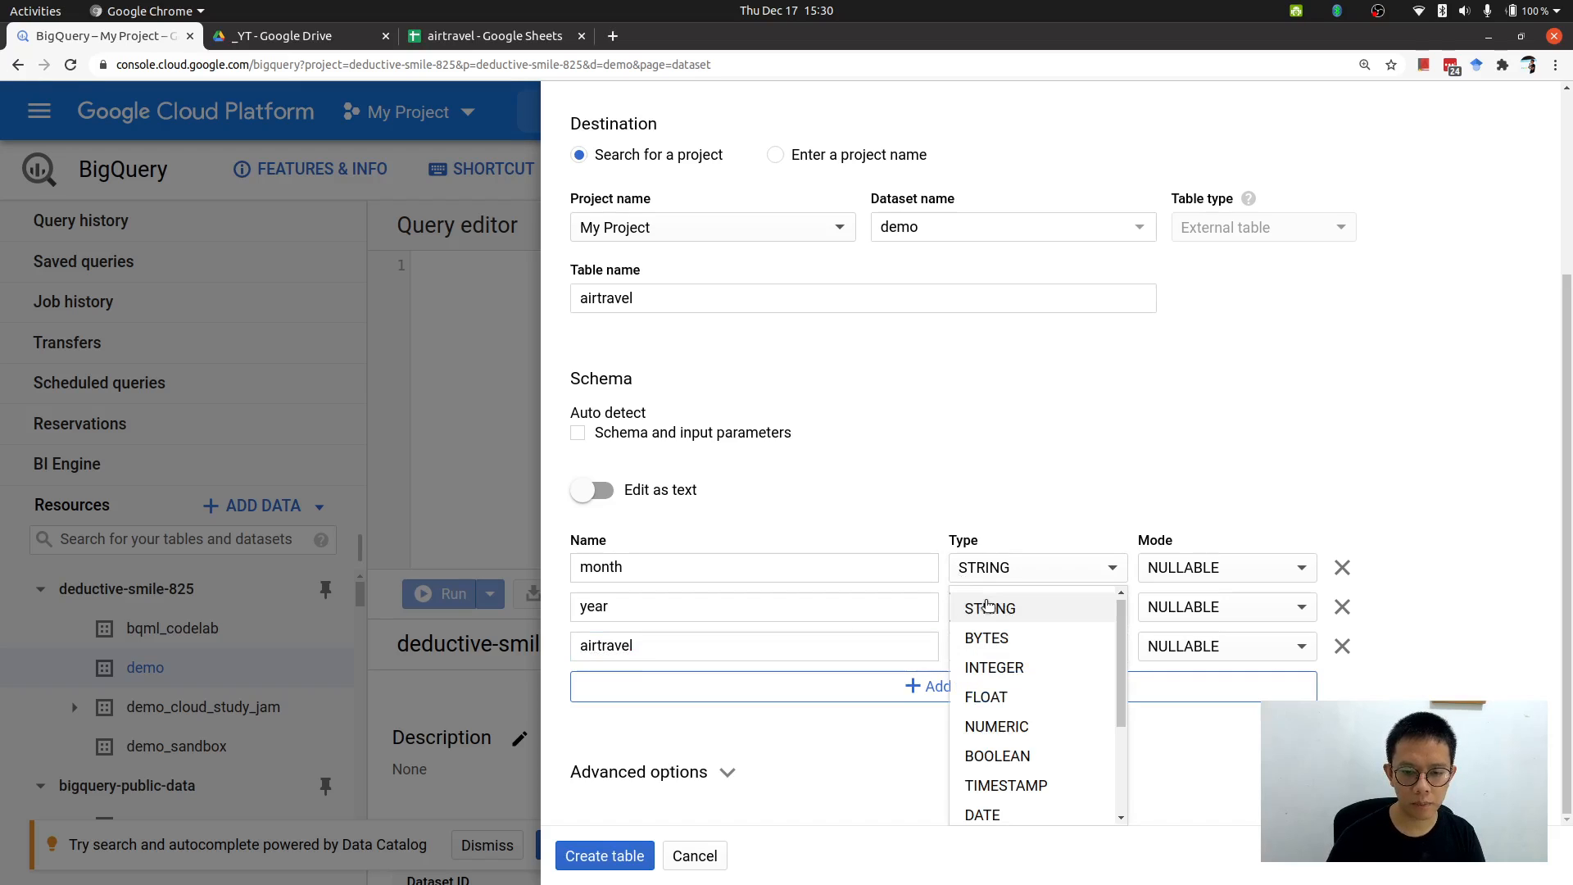
left_click(1009, 664)
left_click(1014, 648)
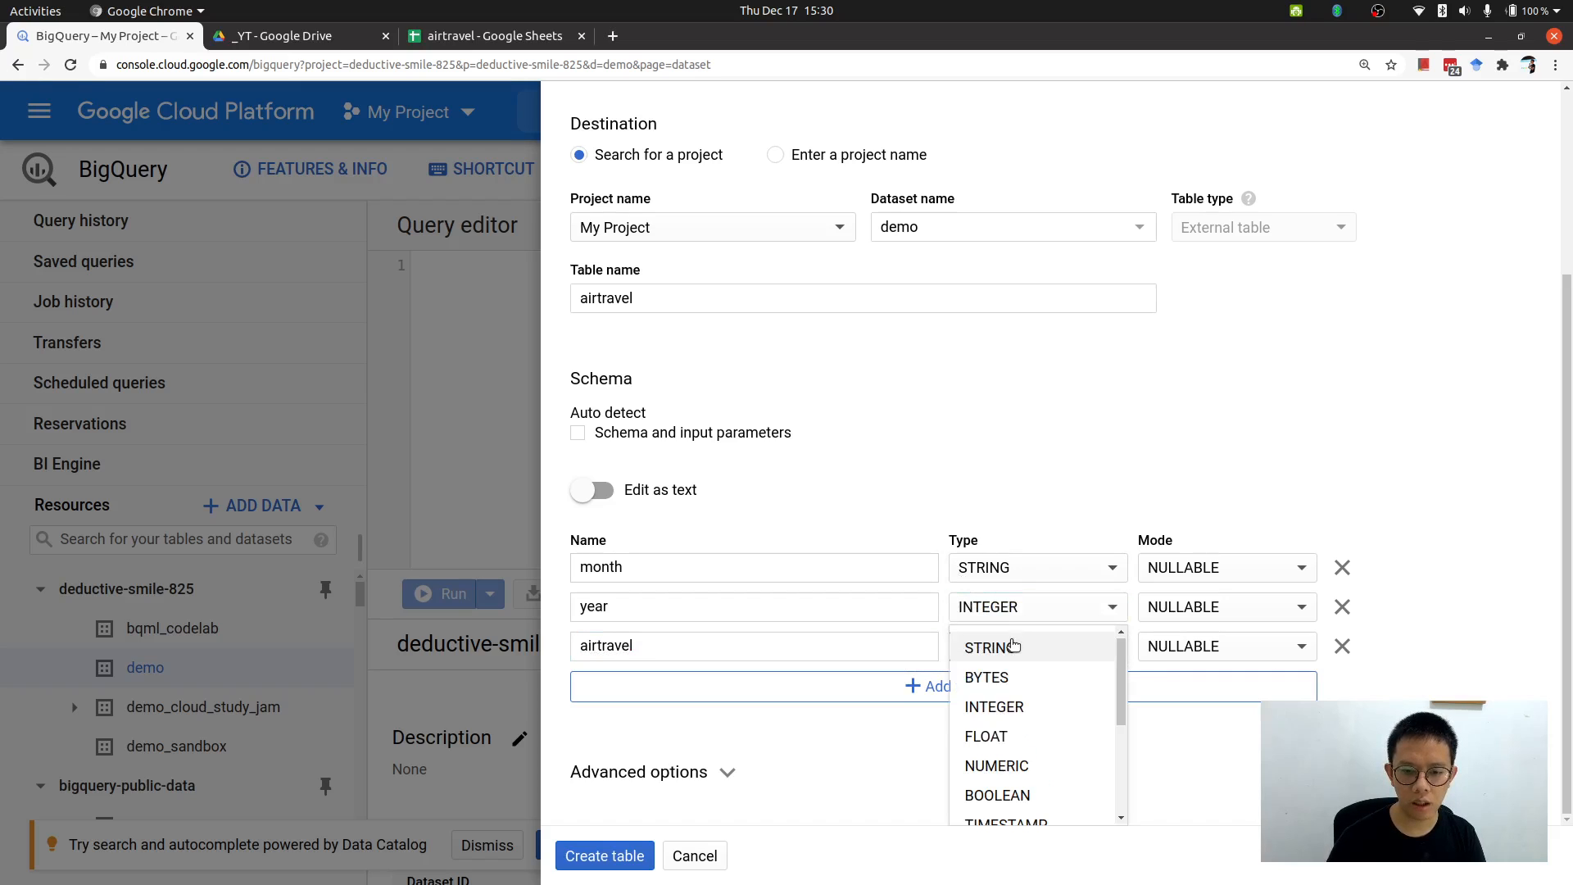
left_click(1013, 707)
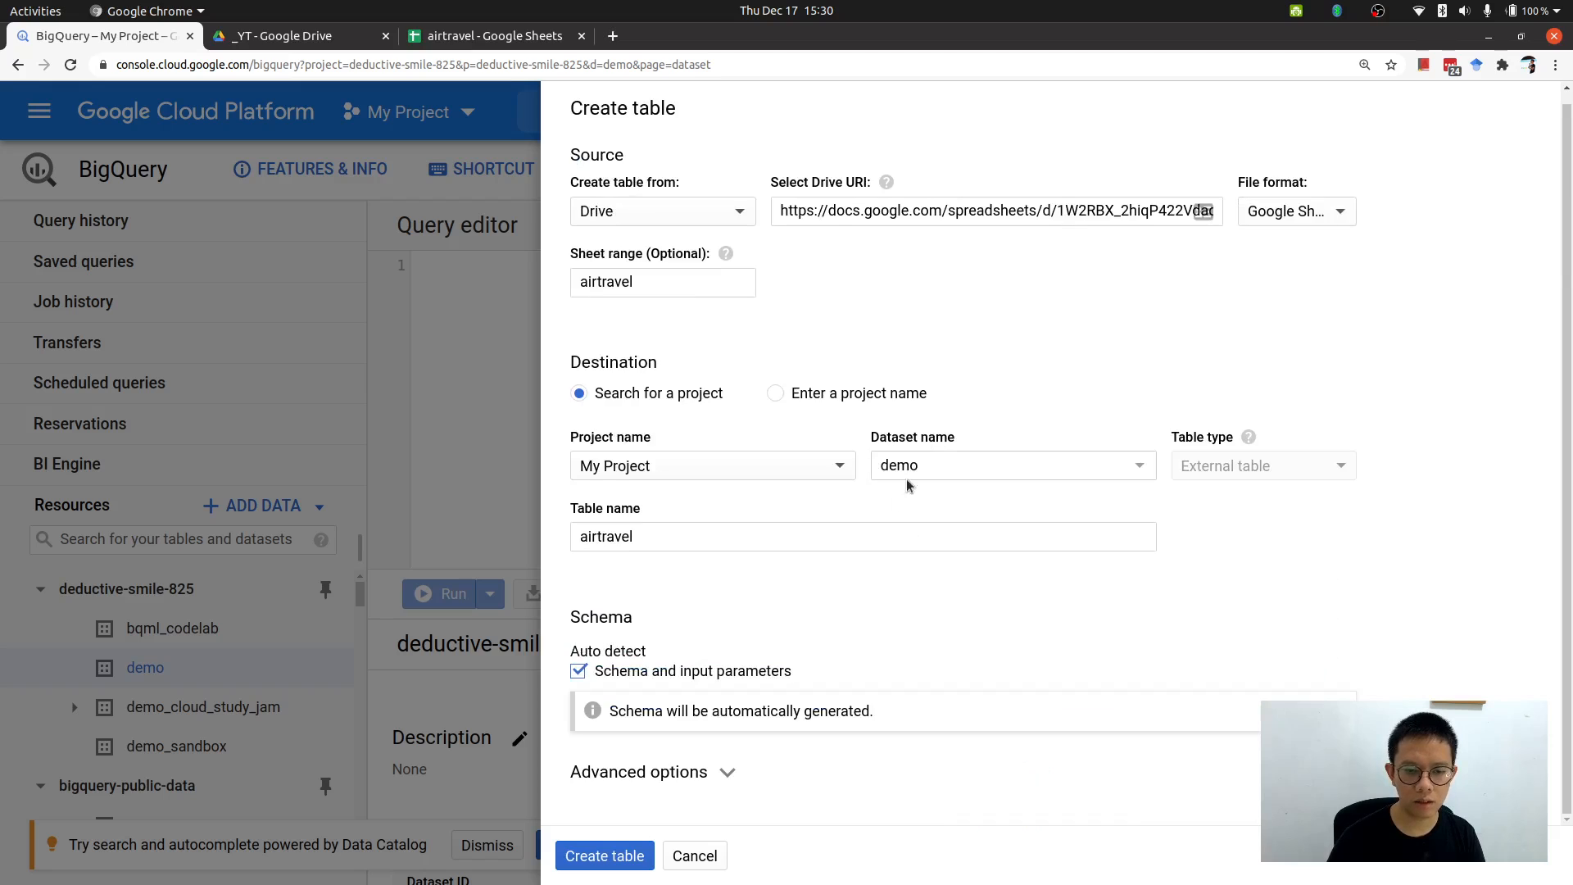
Switch the schema to text editing to review the field definitions, then switch back to the field list.
left_click(636, 674)
scroll(868, 547, "down", 3)
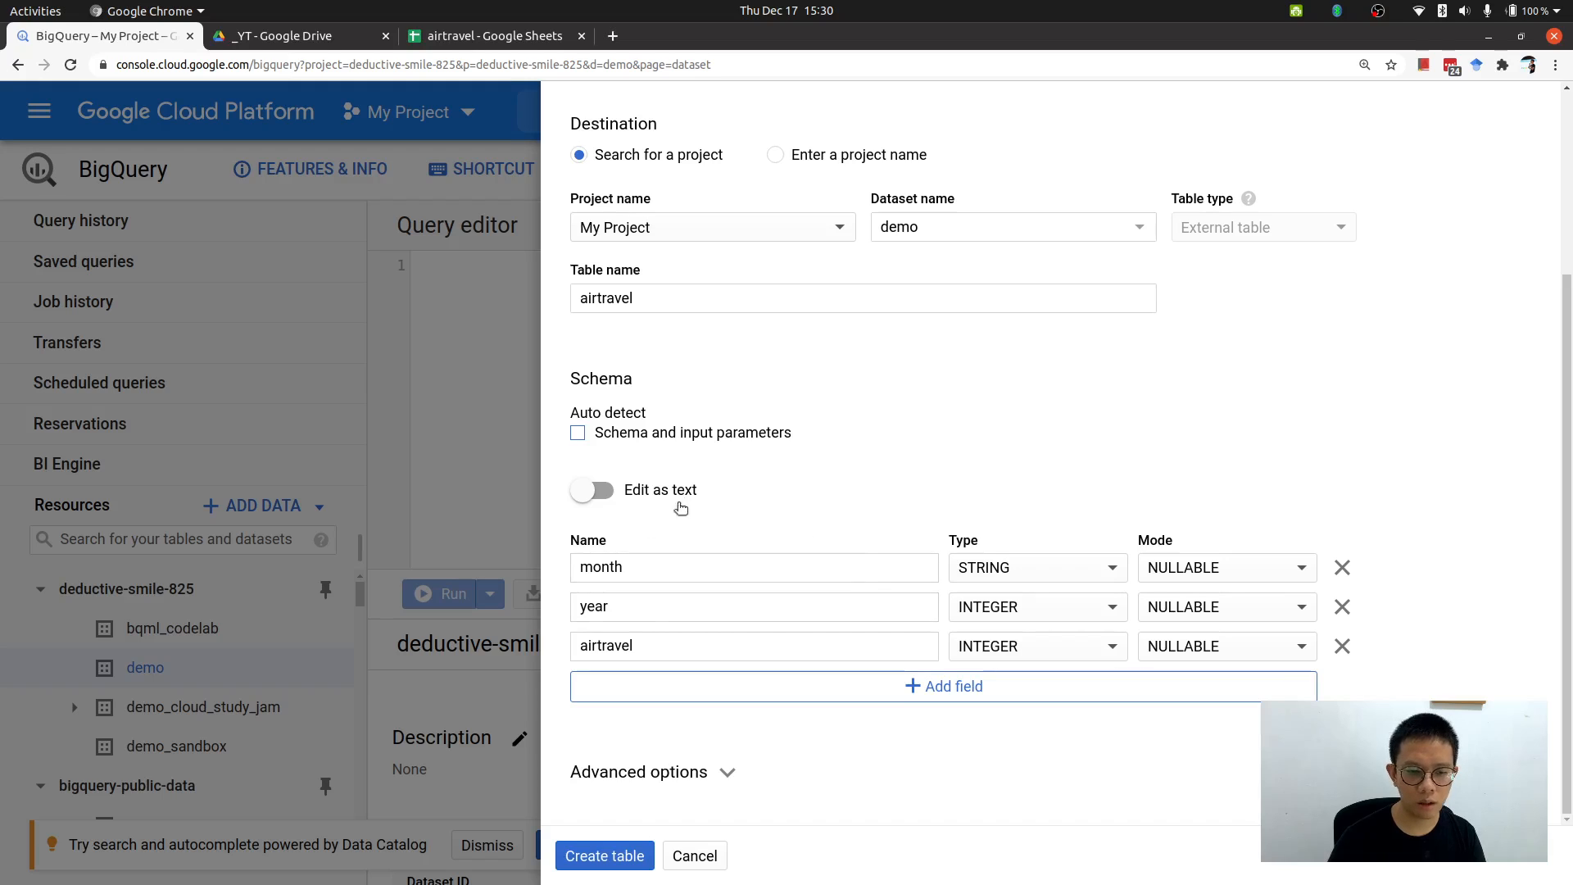
left_click(604, 492)
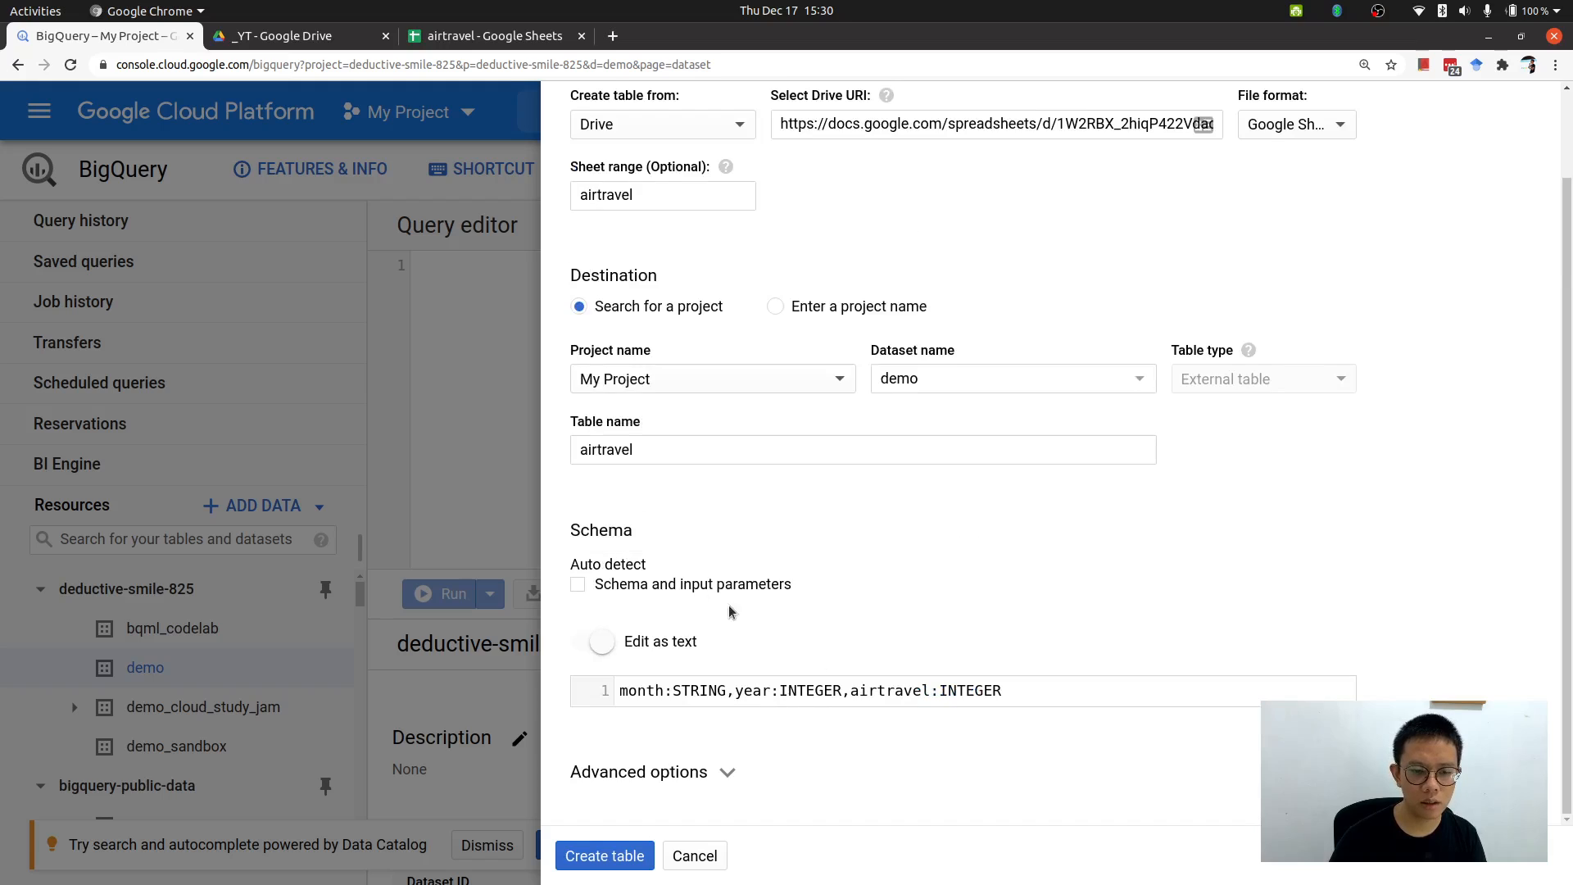
left_click_drag(1016, 687, 708, 692)
left_click(730, 692)
double_click(637, 689)
double_click(689, 692)
left_click(663, 690)
left_click(604, 643)
left_click(605, 642)
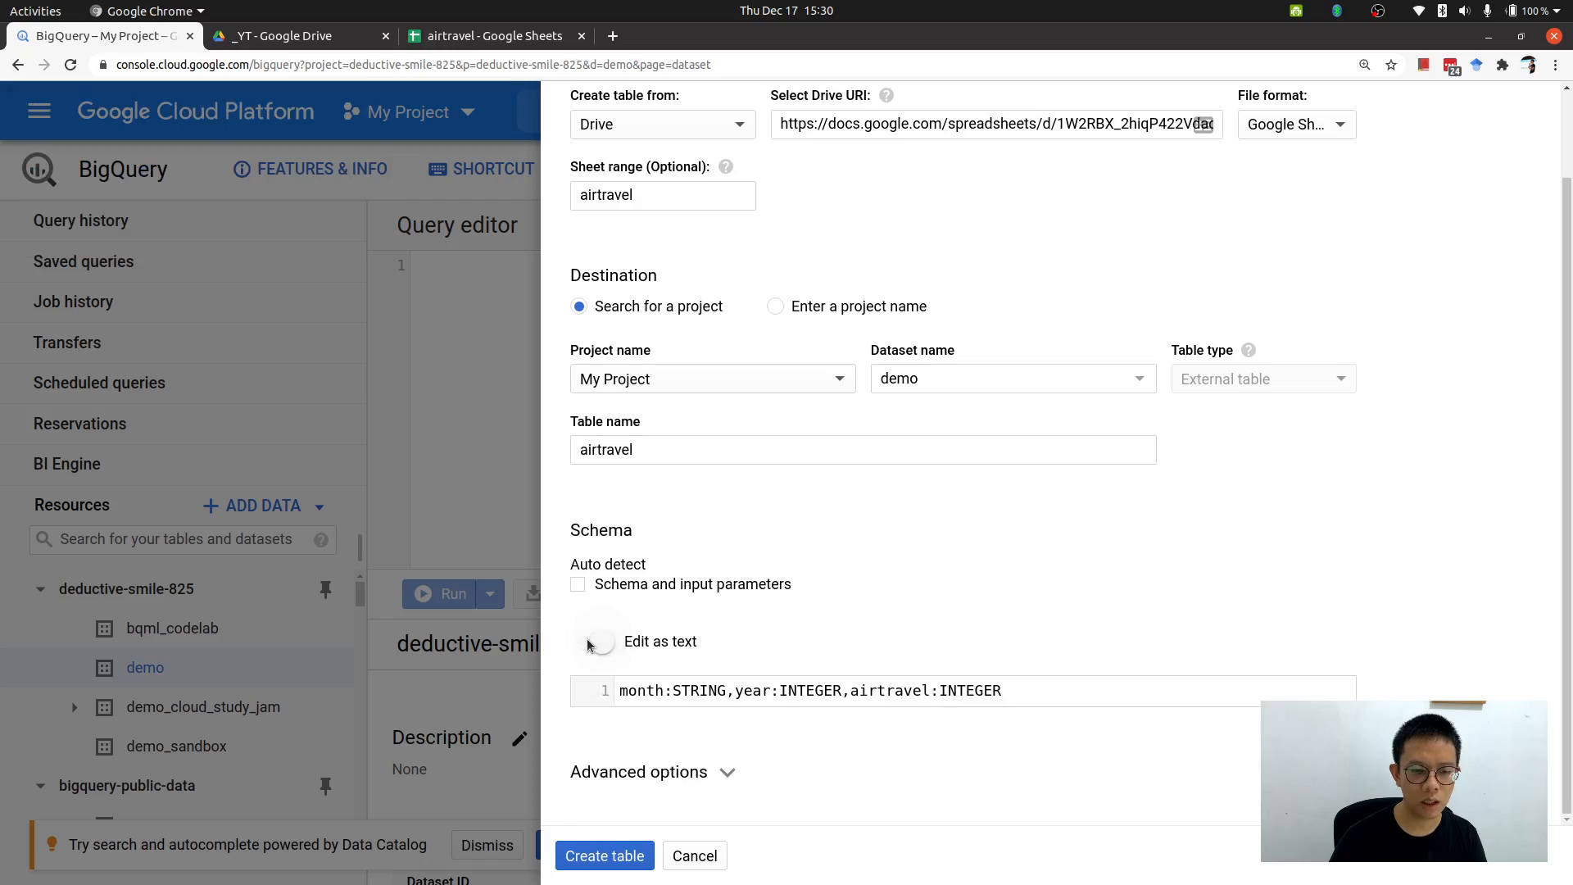
left_click(604, 643)
Expand the advanced options and examine the header rows to skip setting.
scroll(831, 620, "down", 2)
left_click(816, 770)
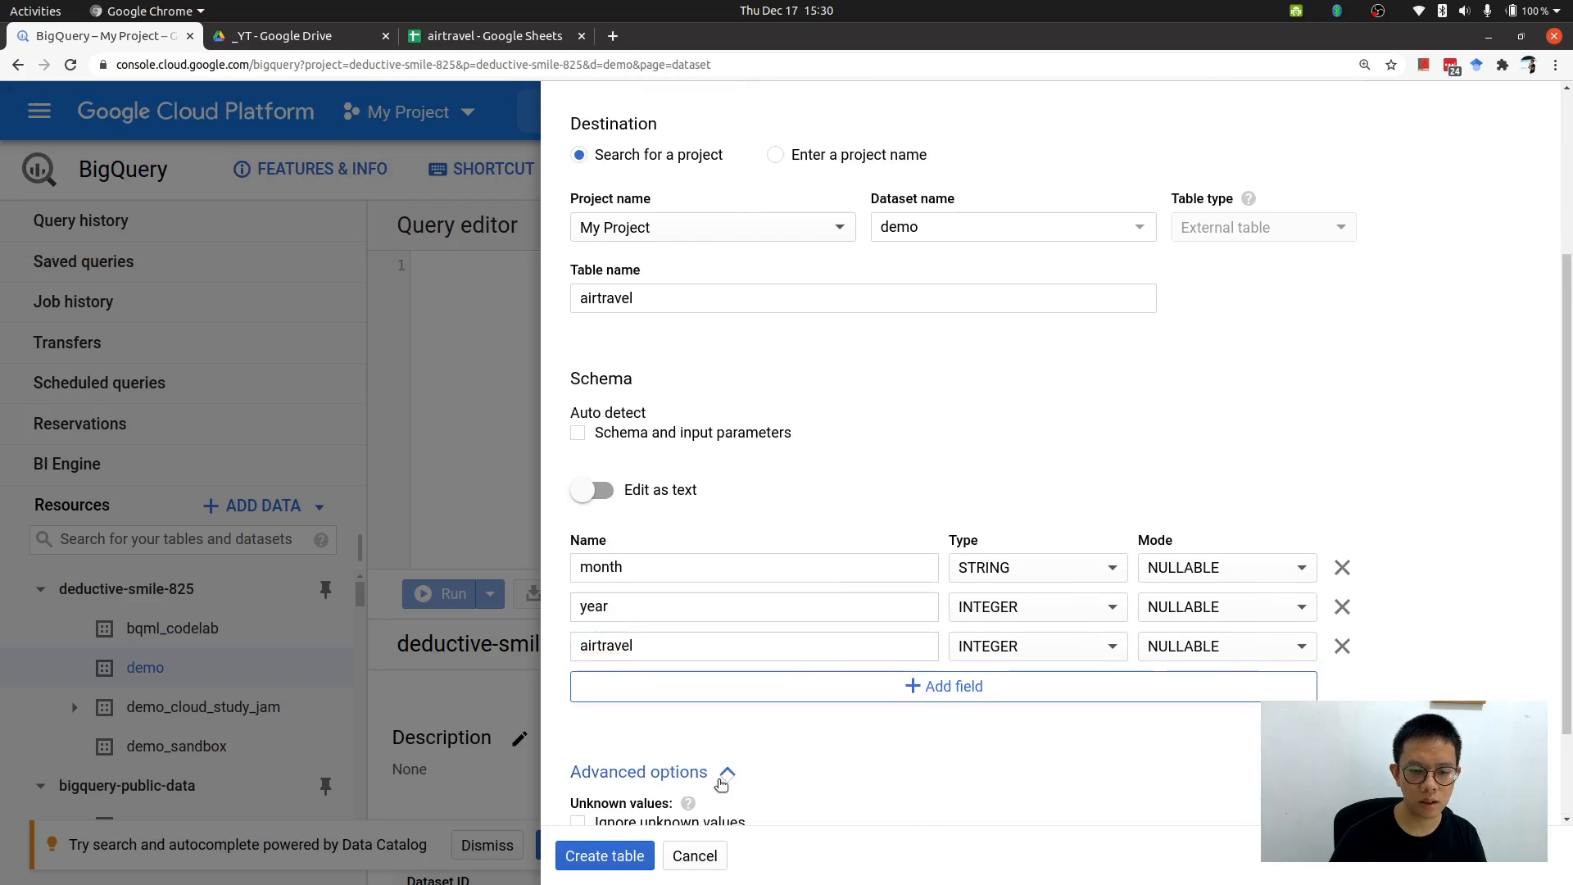
scroll(824, 758, "down", 2)
scroll(824, 758, "down", 1)
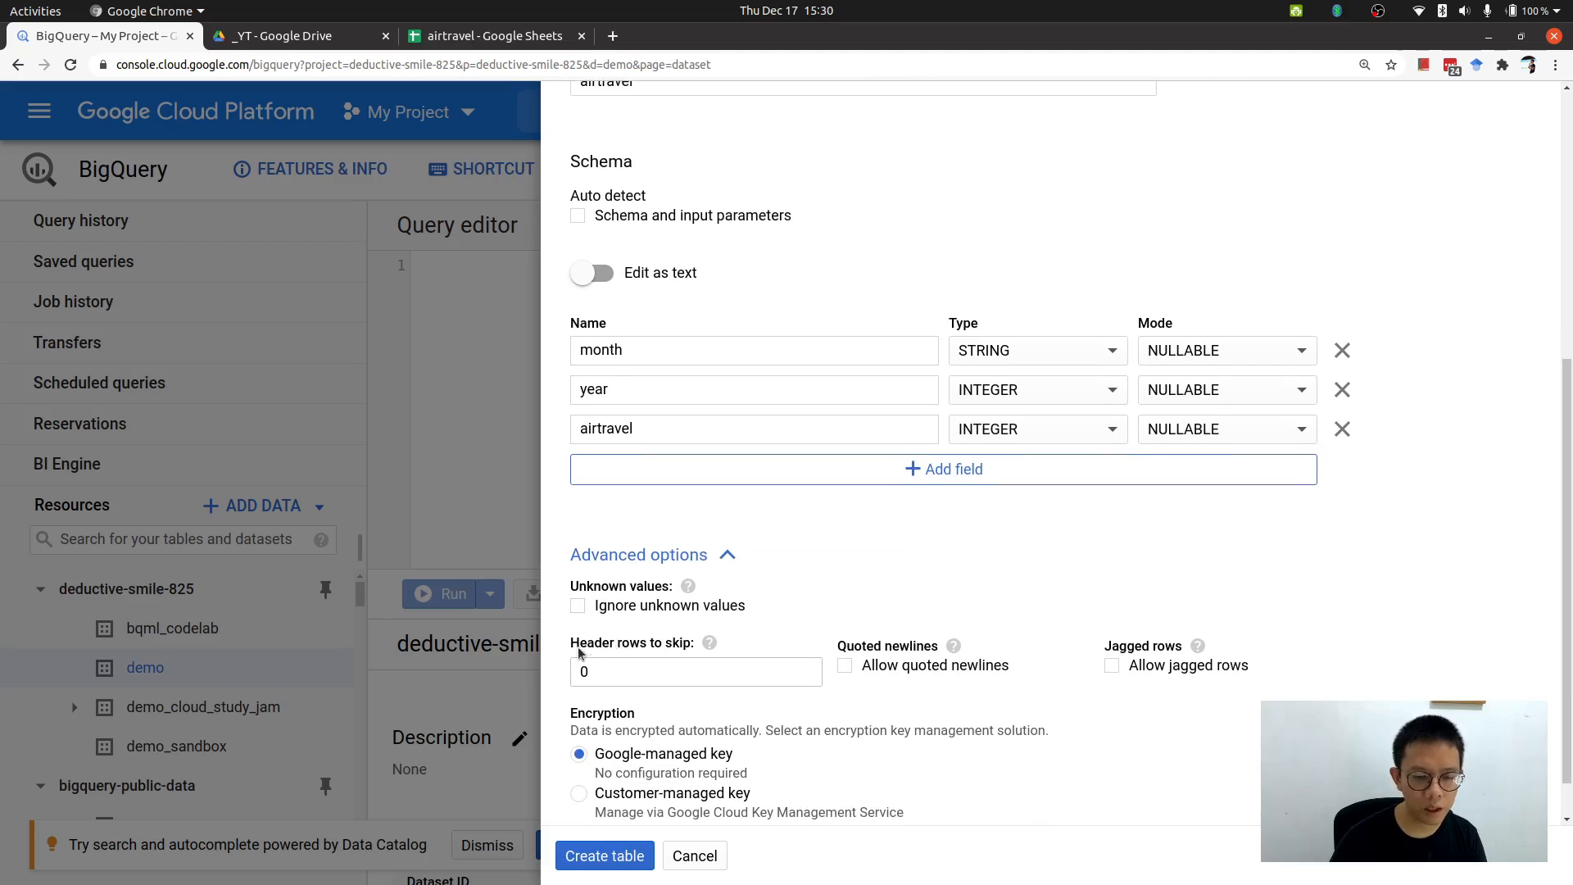
left_click_drag(575, 646, 691, 645)
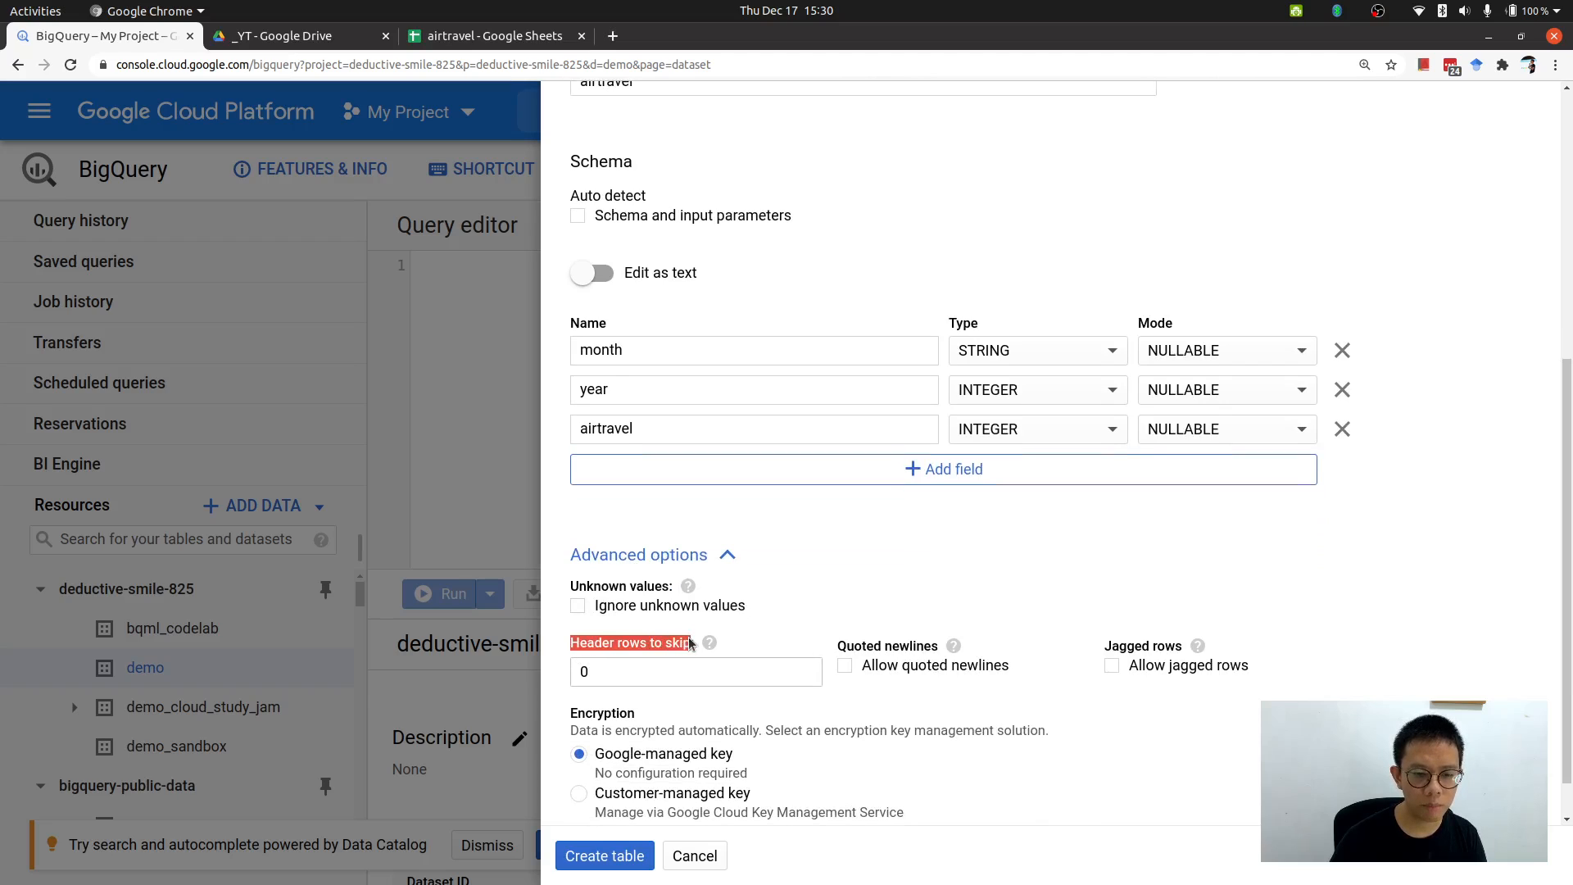
Compare the spreadsheet's header row in airtravel with the header rows to skip option.
left_click(457, 41)
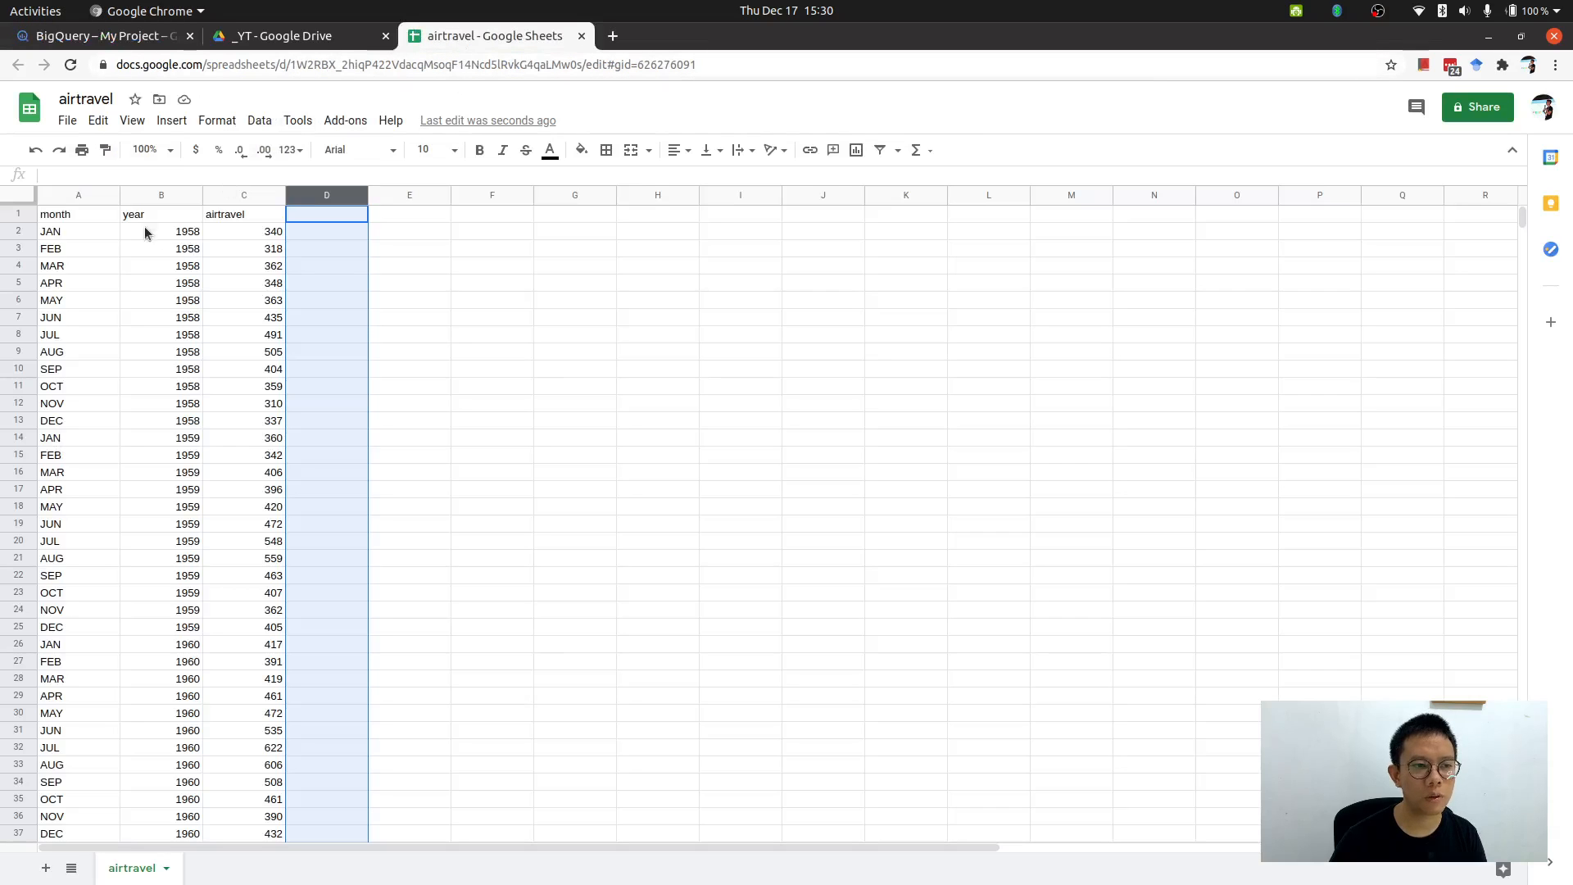
left_click_drag(112, 215, 251, 215)
left_click(70, 218)
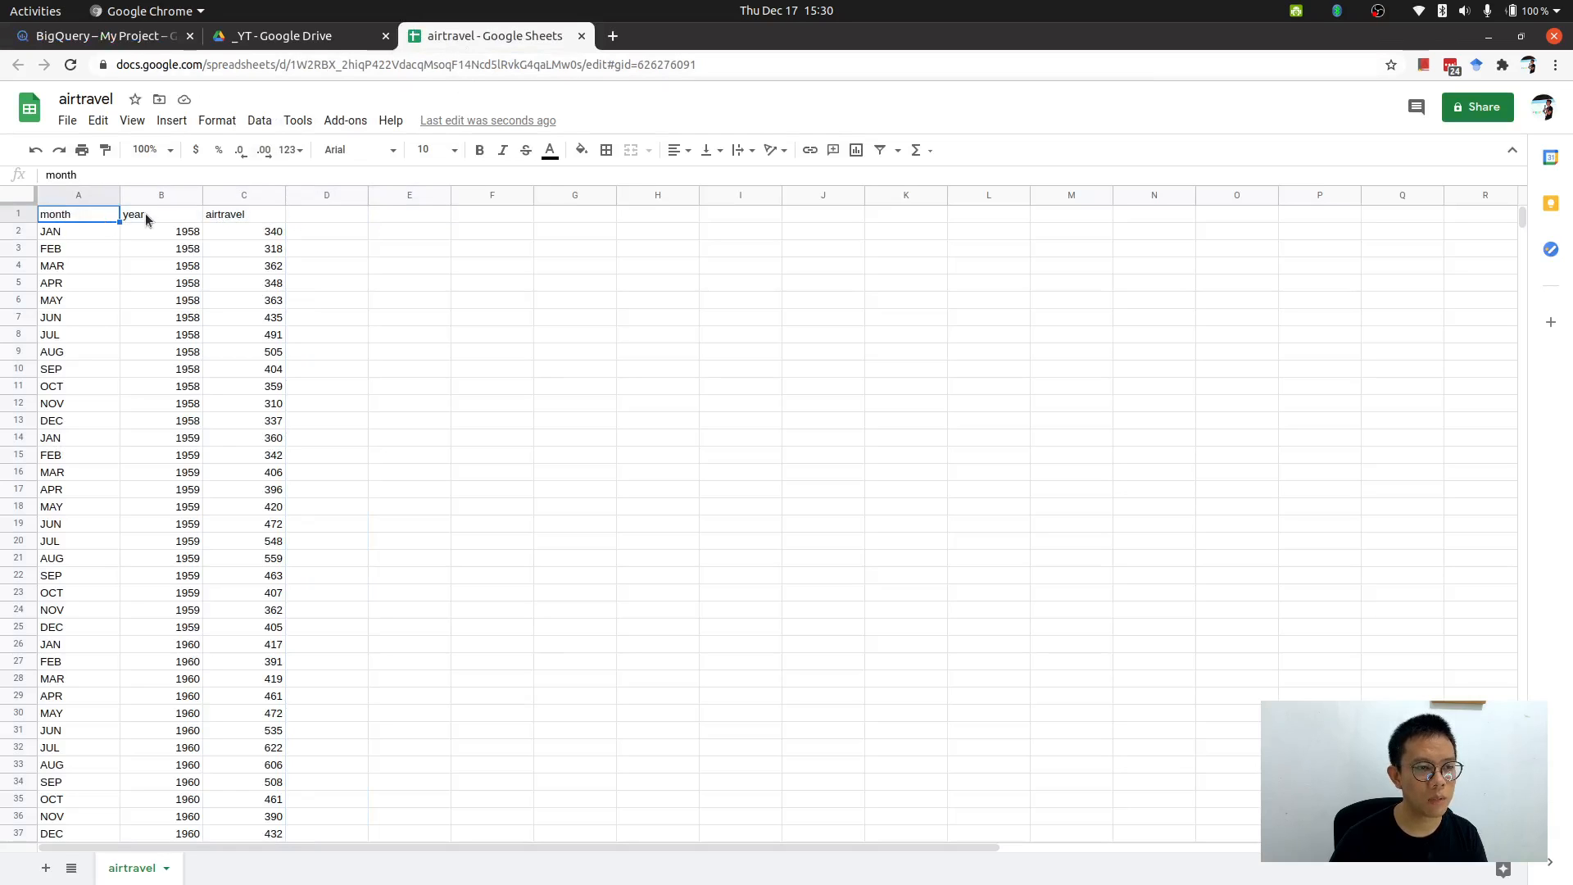
left_click(123, 36)
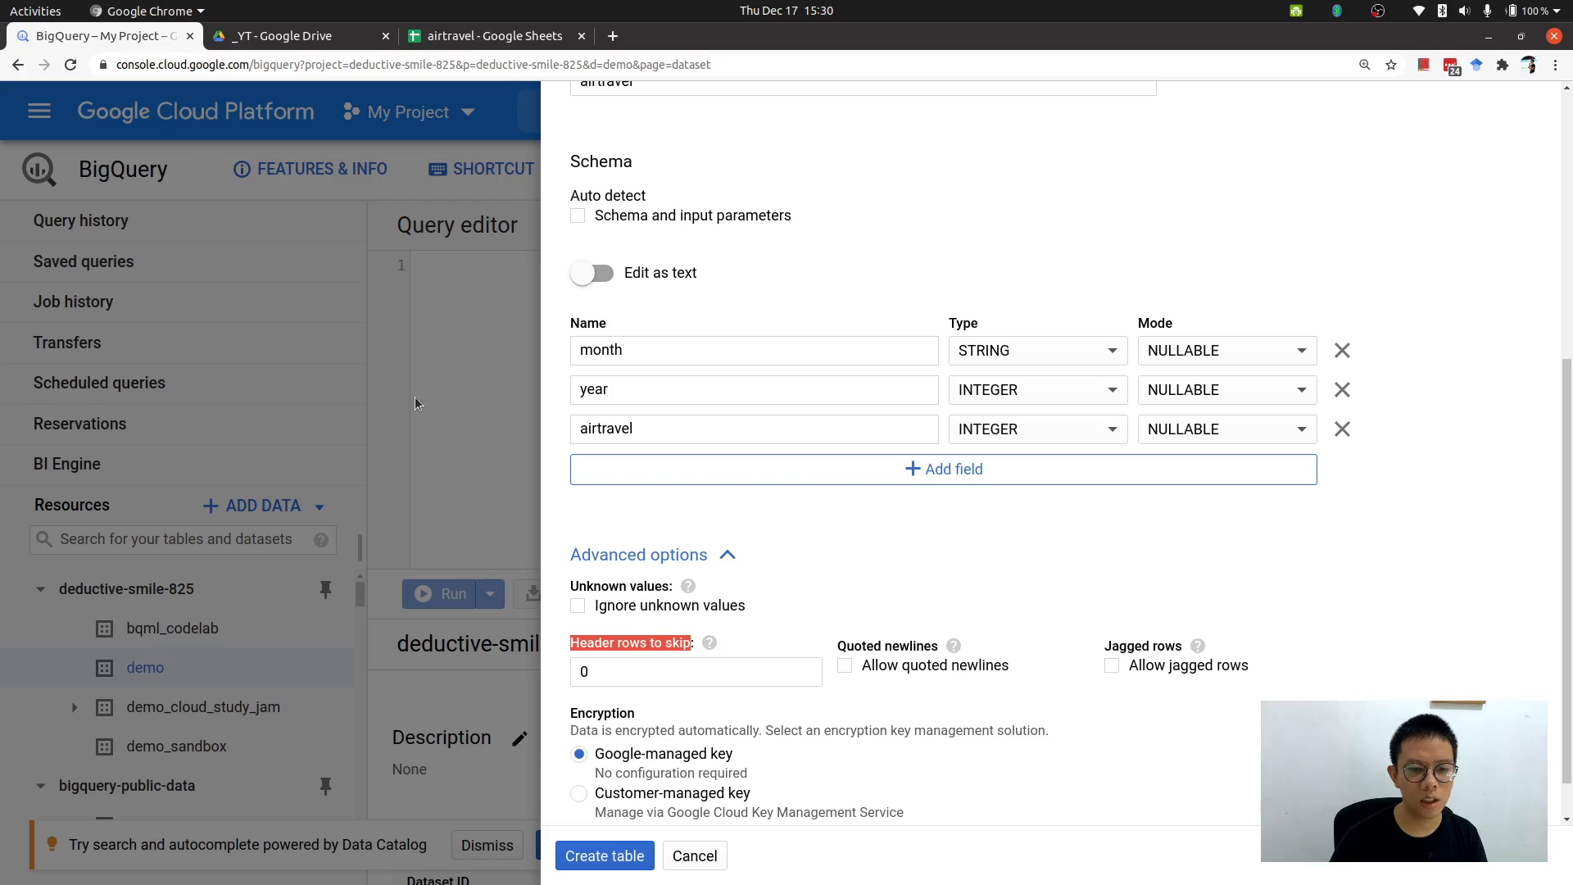
left_click(792, 600)
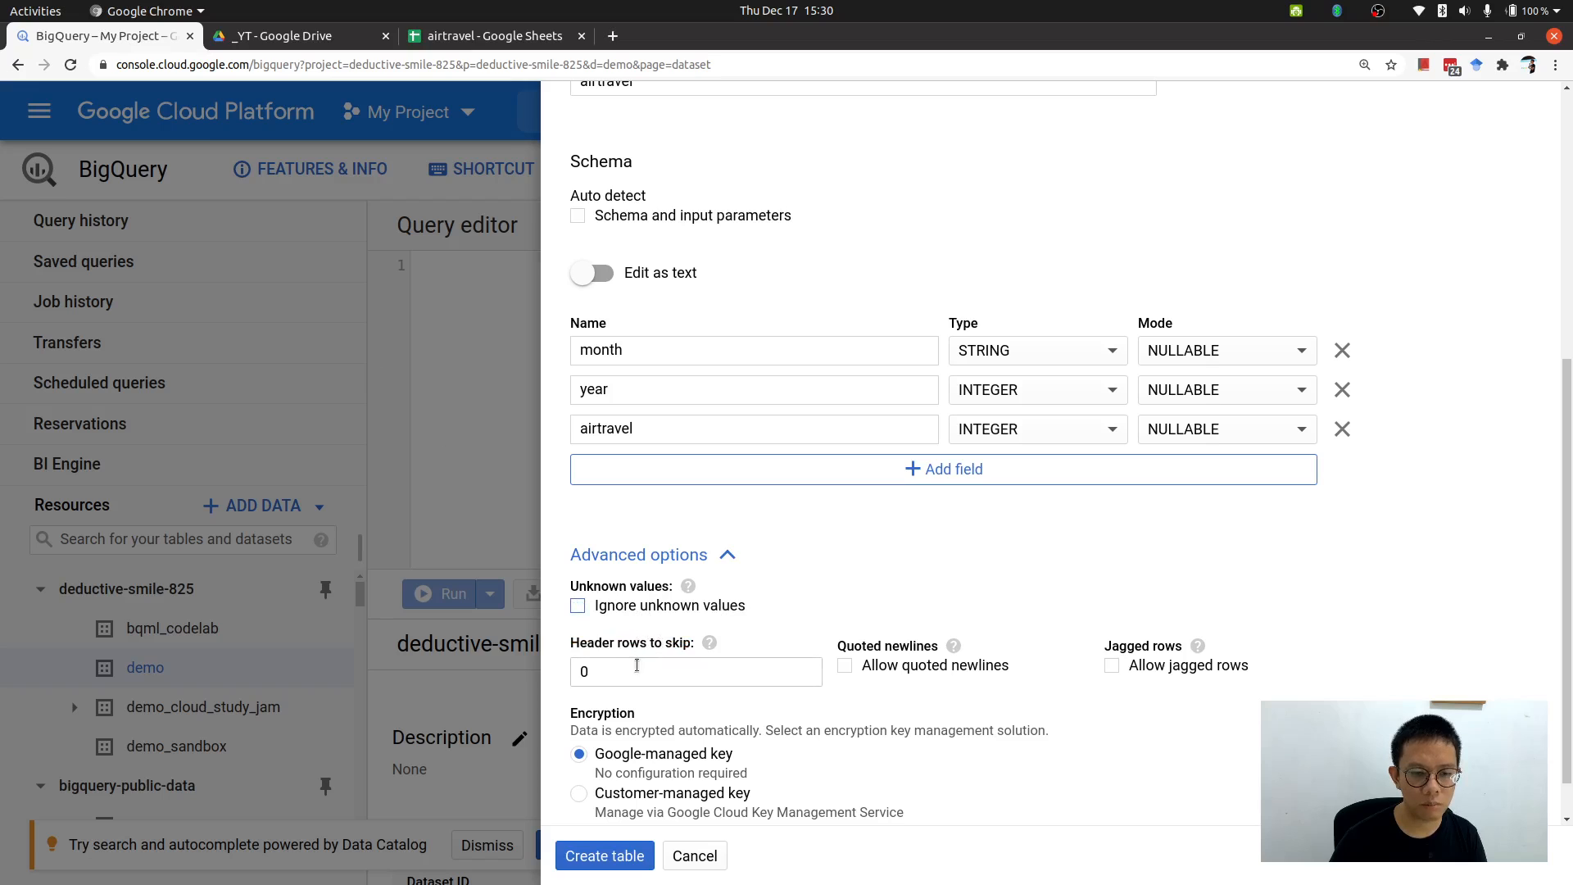
left_click(461, 36)
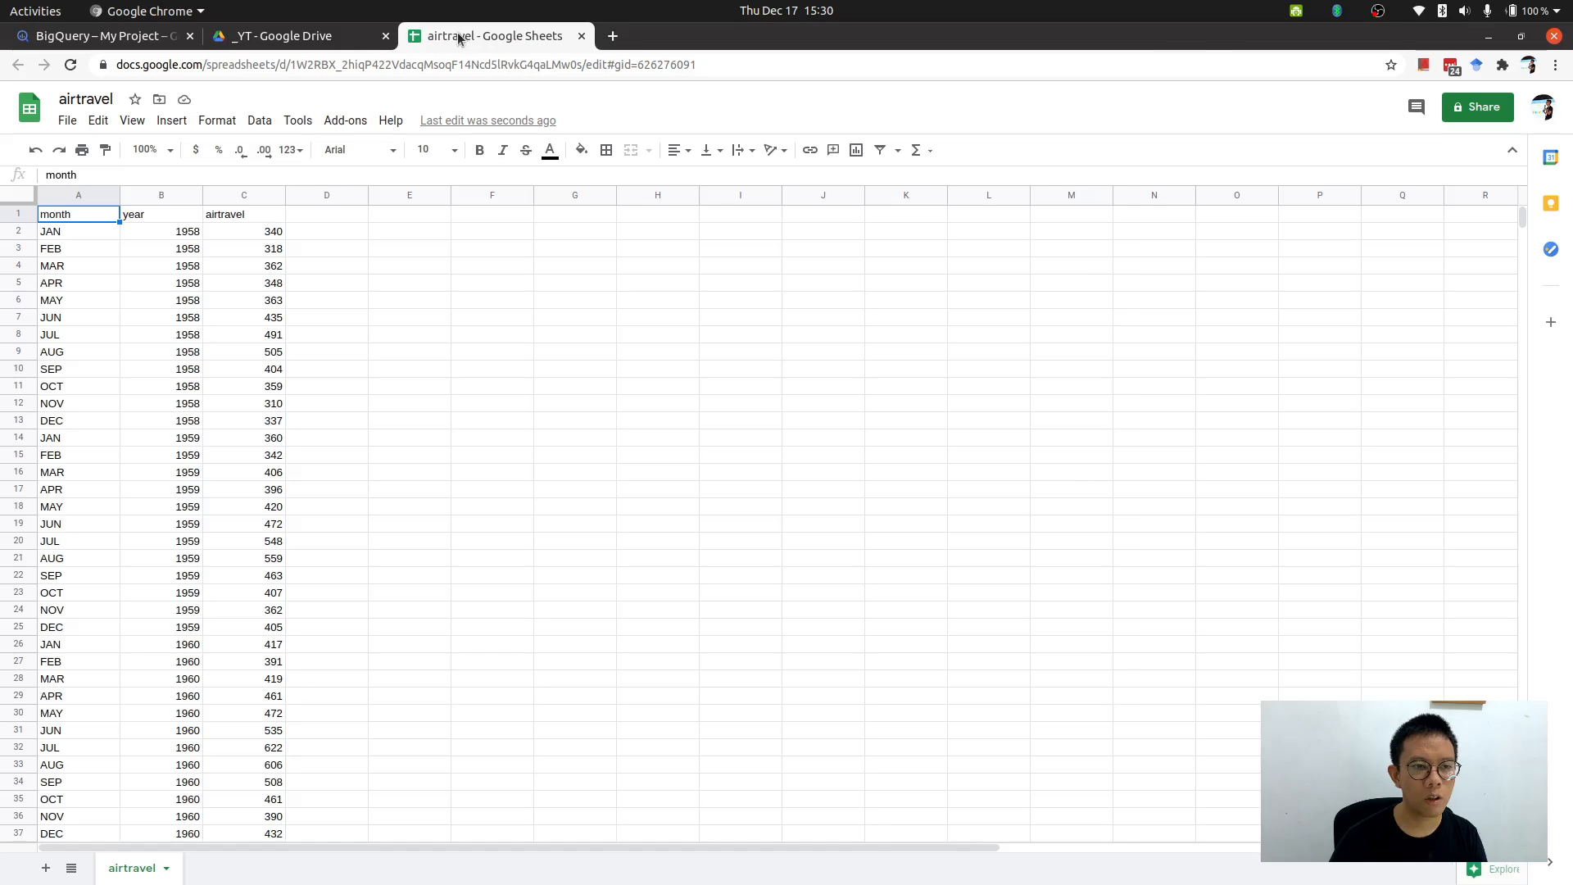
left_click(159, 216)
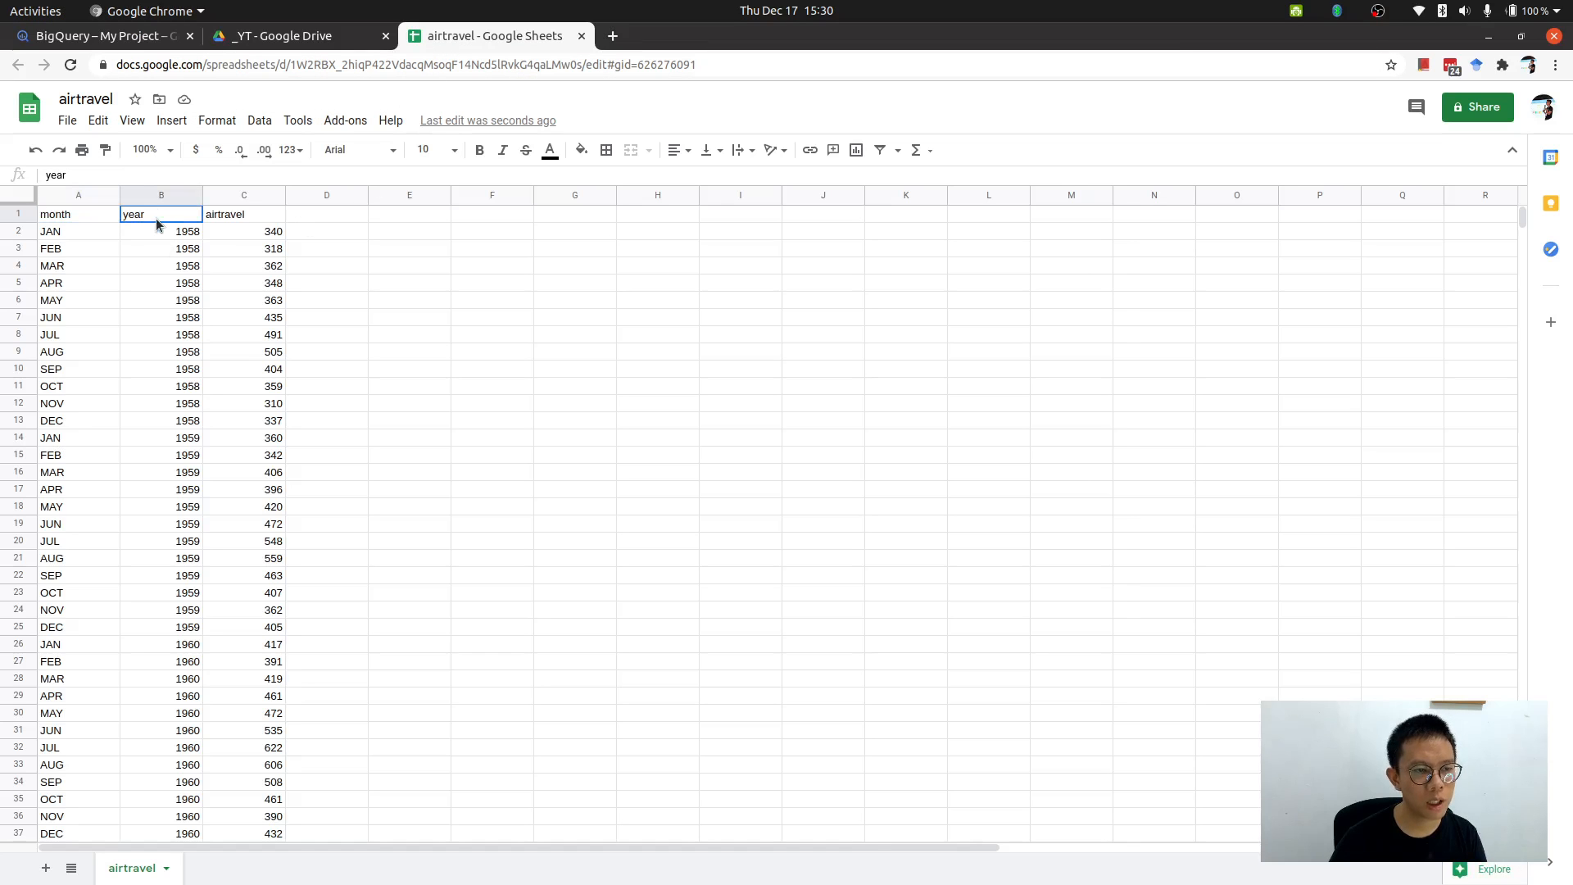
left_click(155, 36)
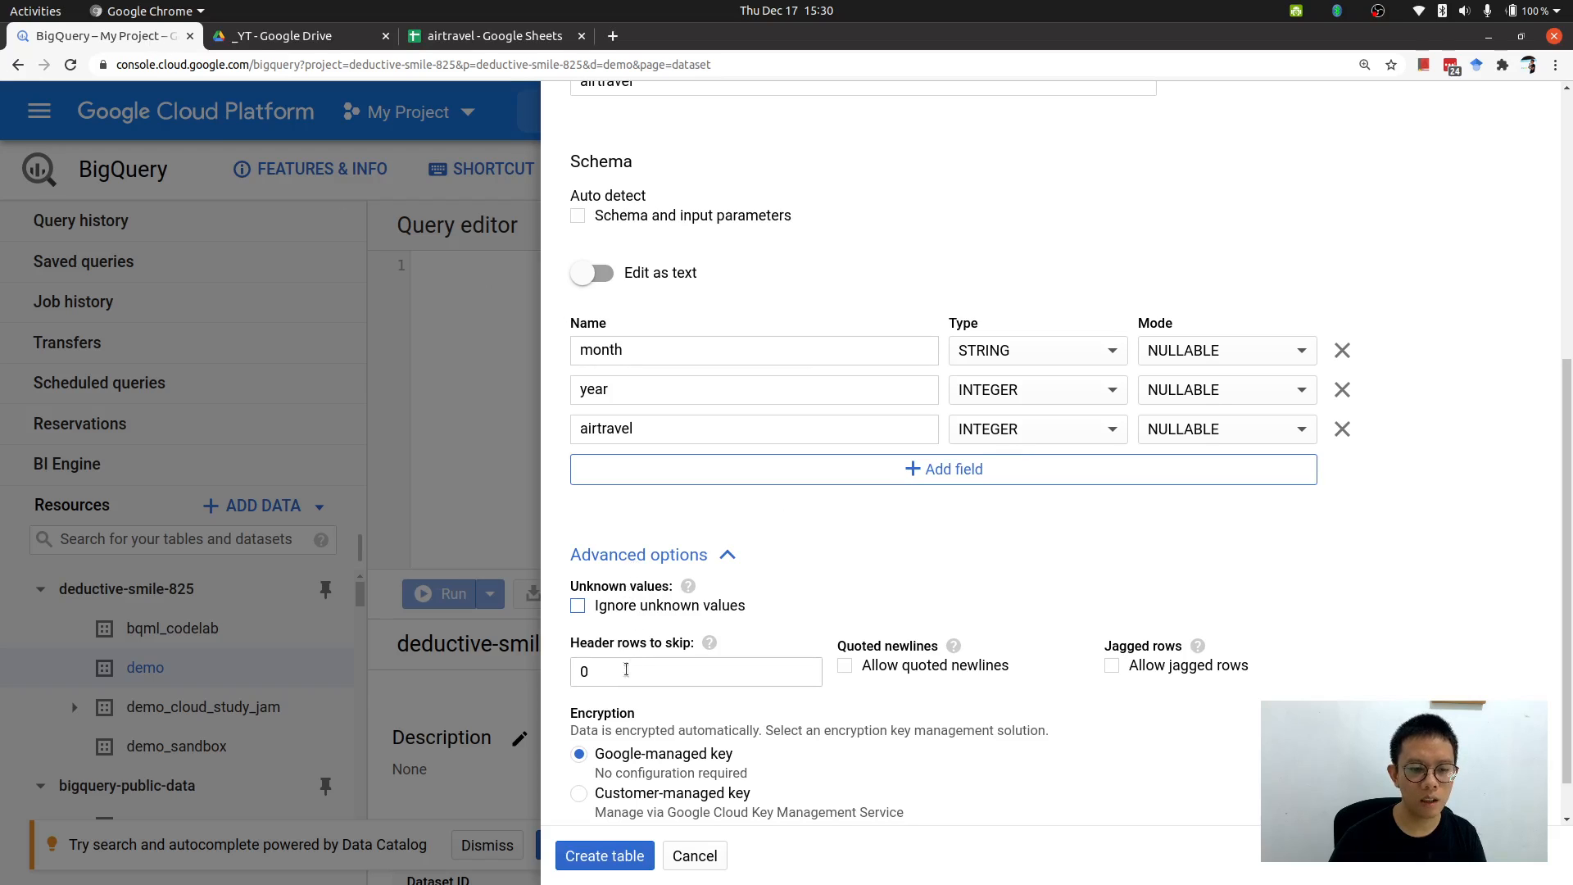
Set the header rows to skip to 1.
left_click_drag(630, 671, 570, 668)
type("1")
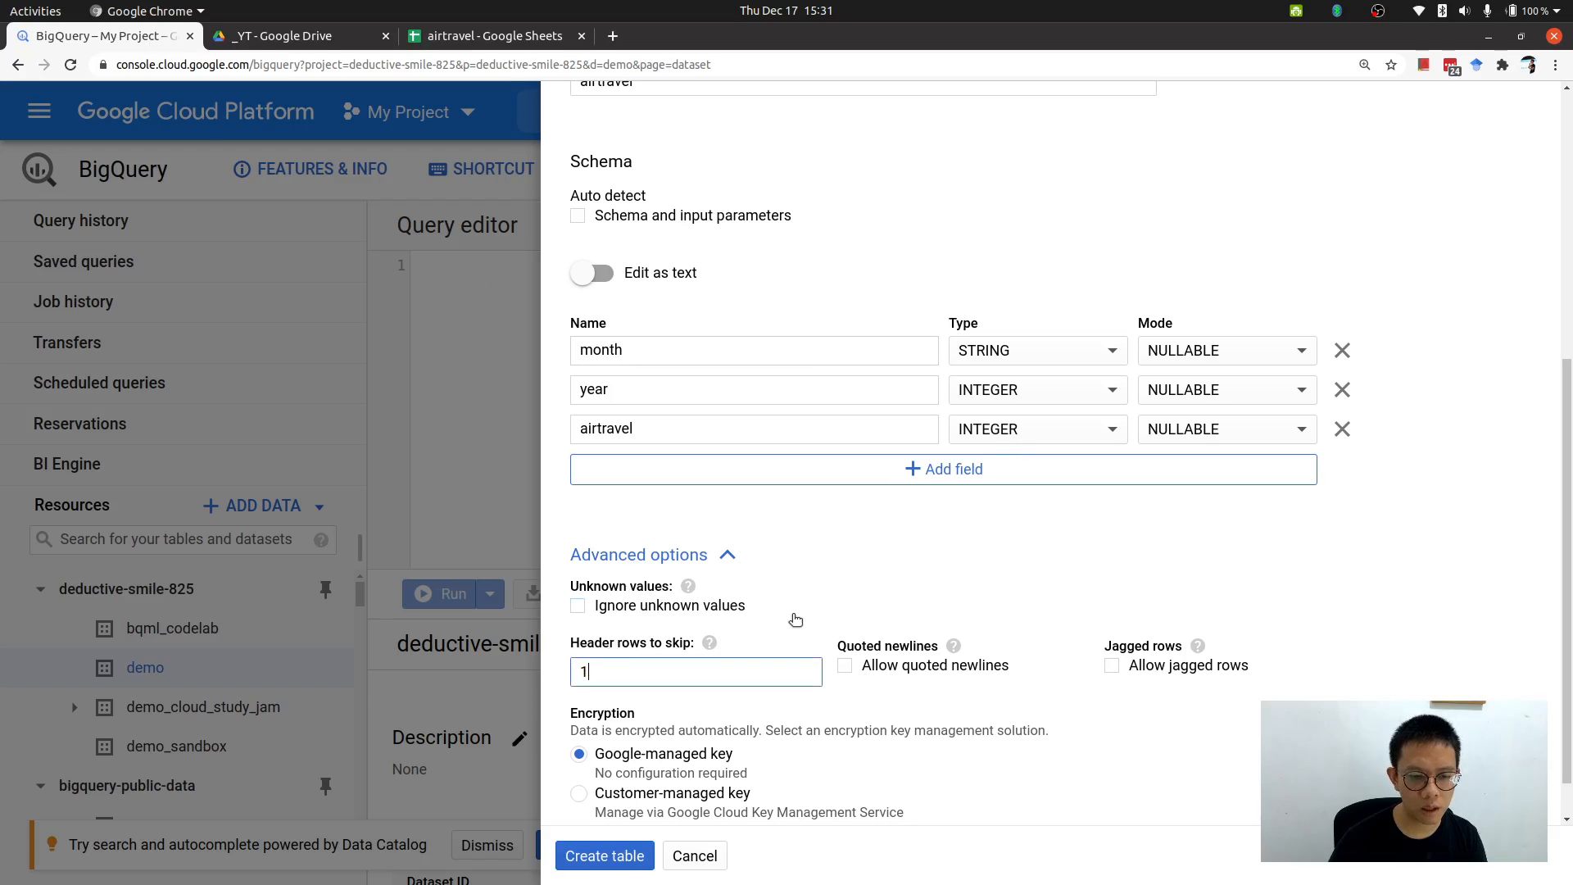
left_click(801, 603)
left_click(742, 605)
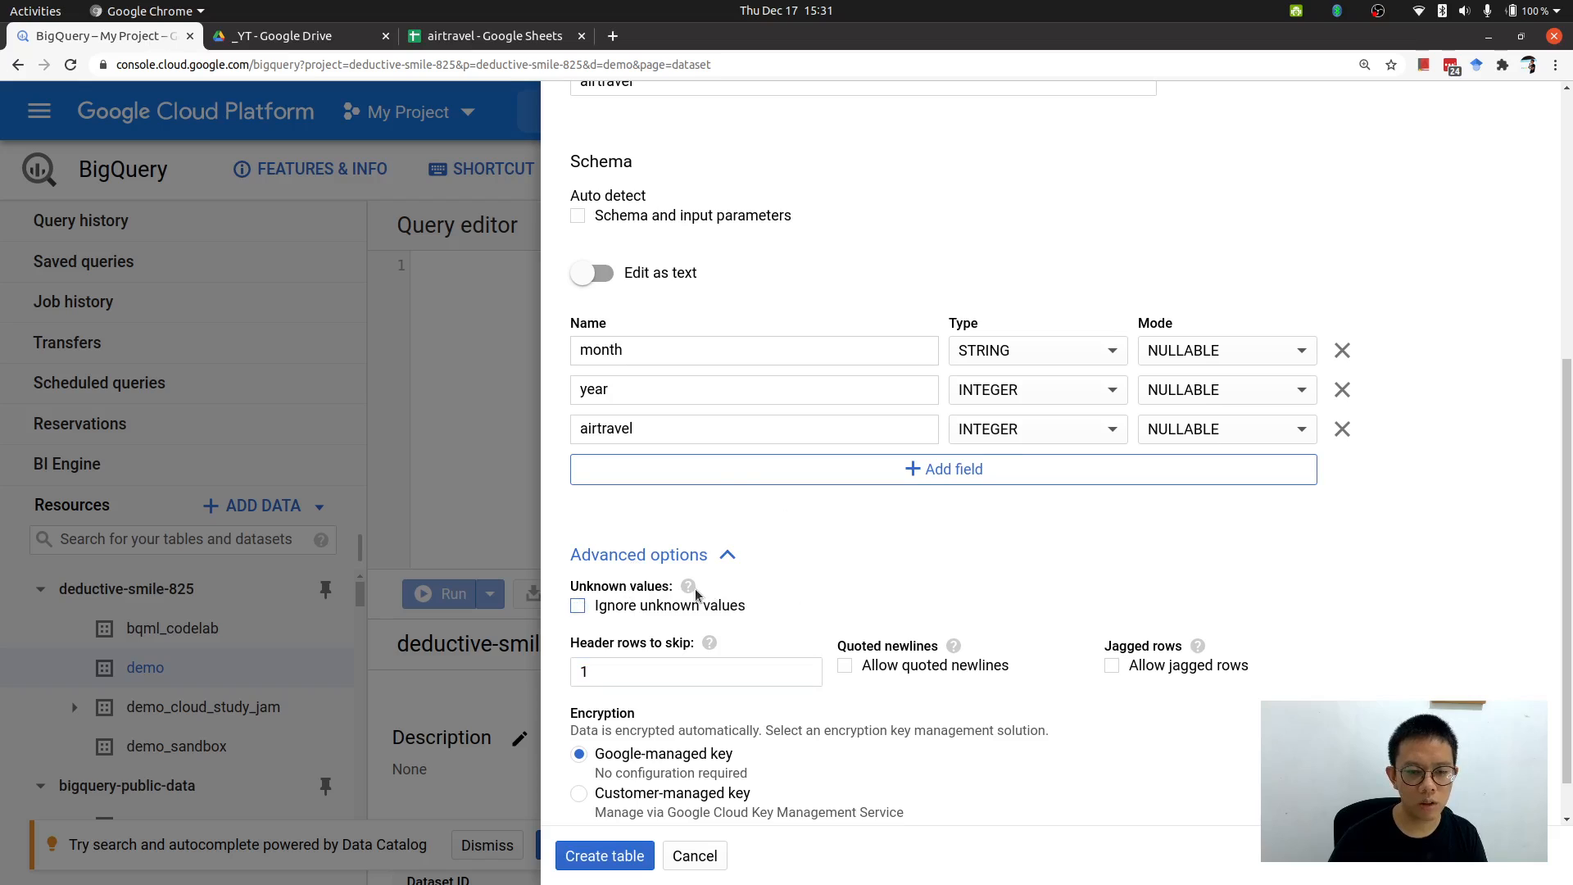
mouse_move(691, 590)
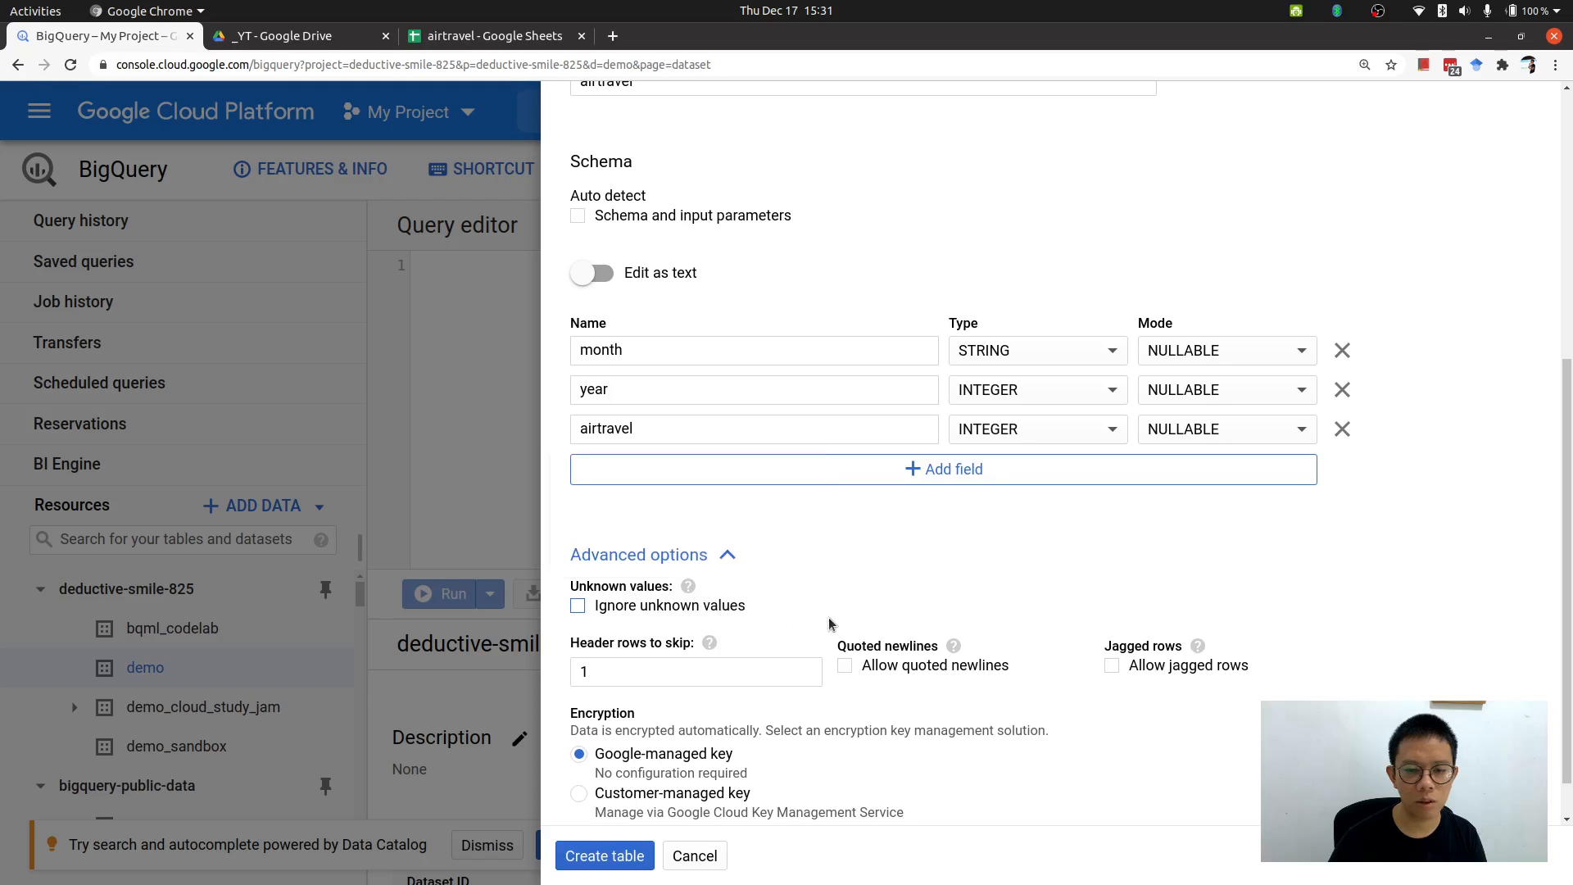
Create the airtravel table with these settings.
scroll(836, 622, "down", 1)
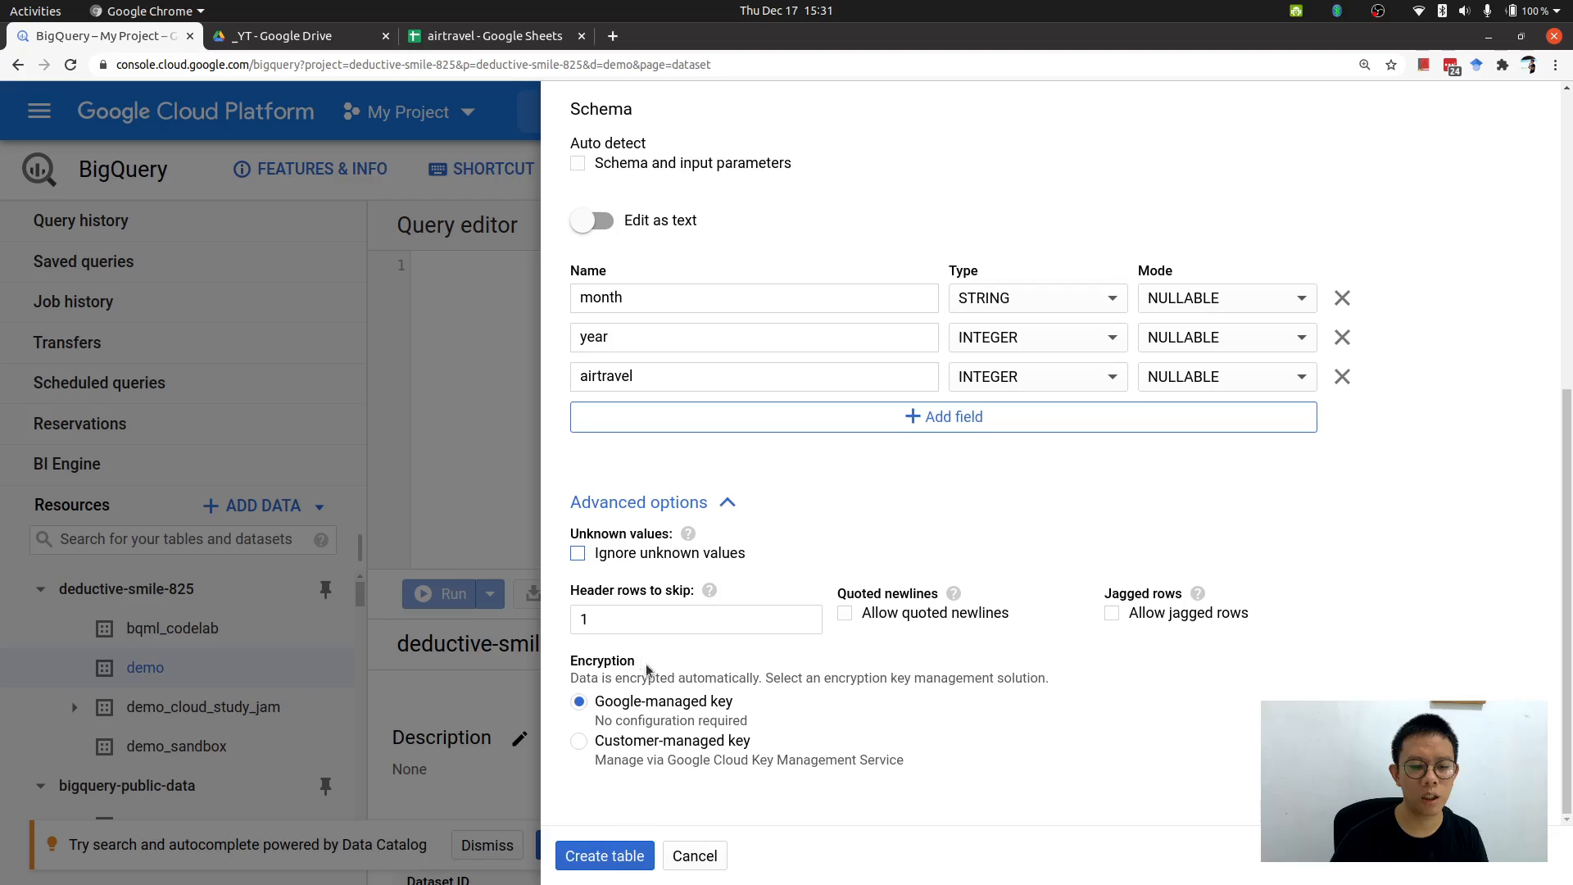
left_click(628, 856)
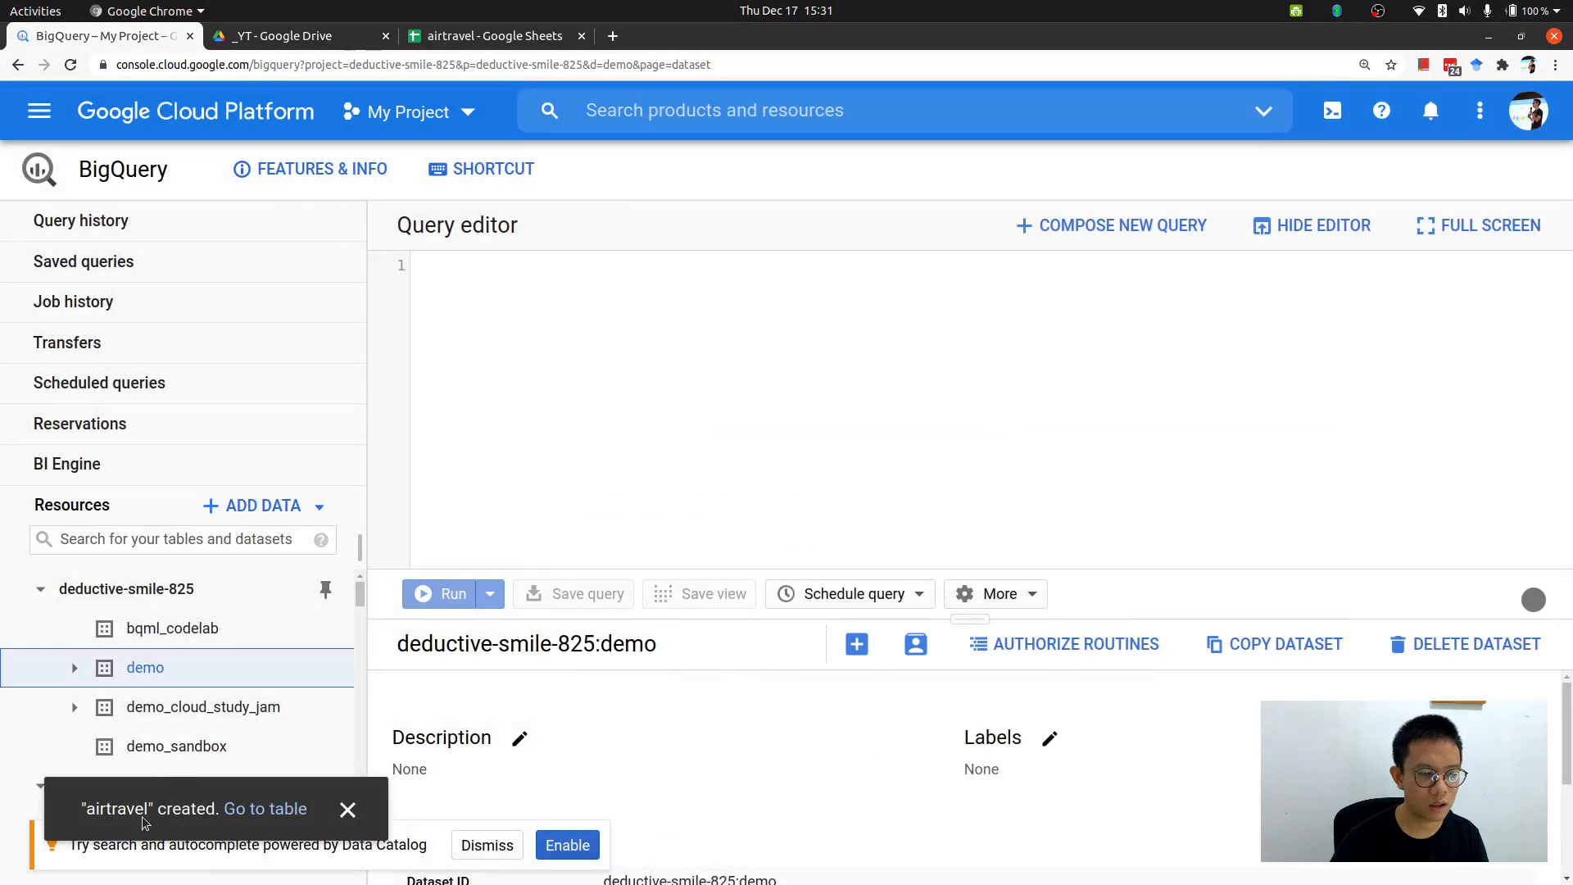
Open the new airtravel table and review its schema.
left_click(248, 811)
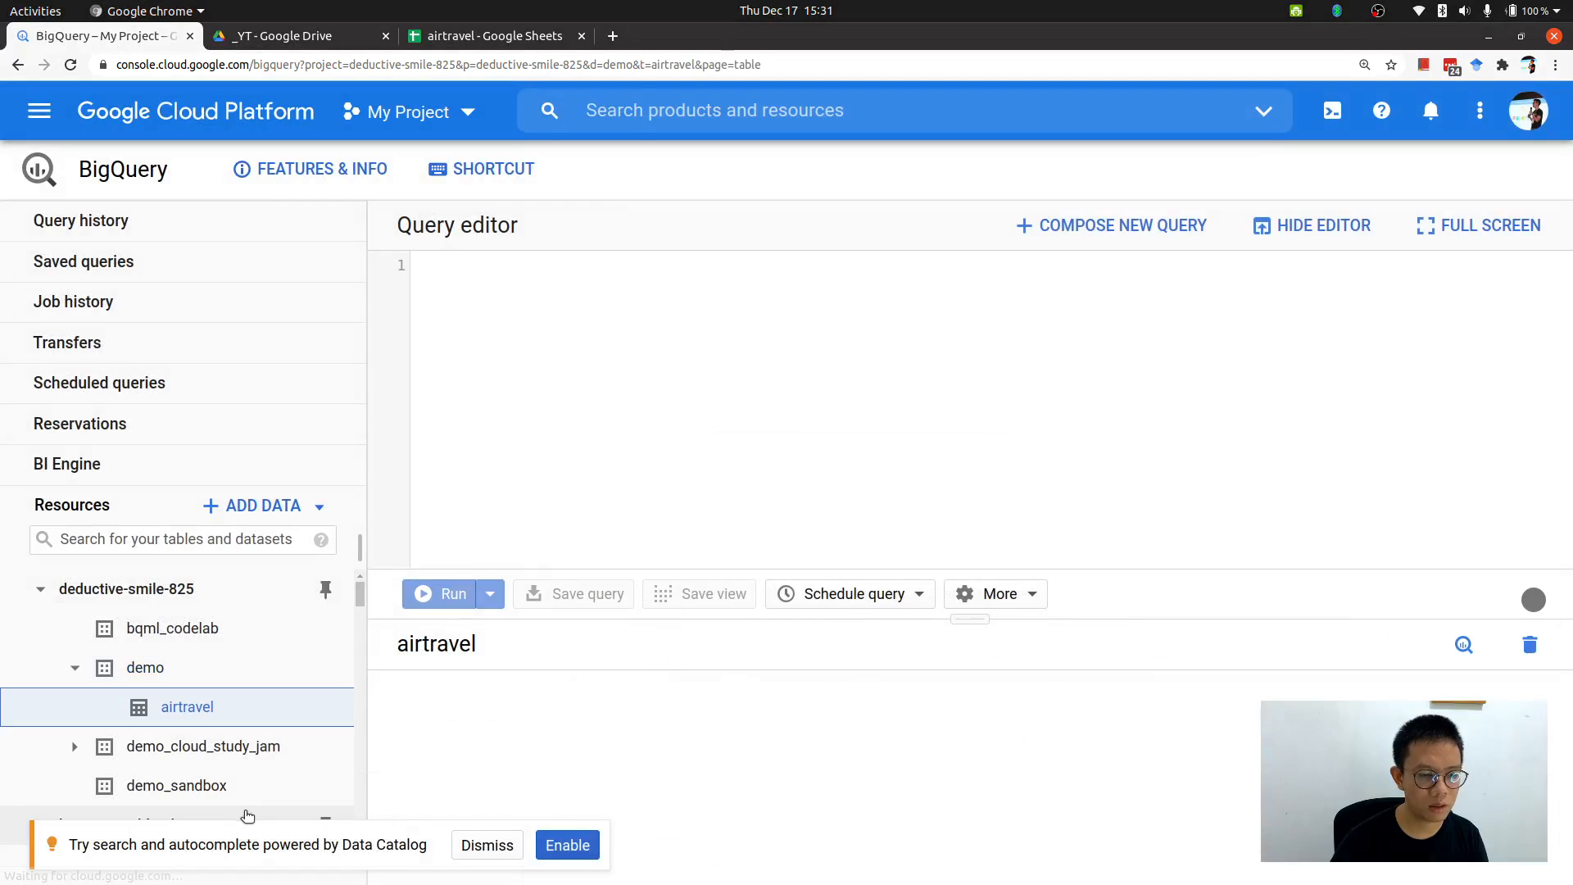
left_click_drag(973, 619, 970, 435)
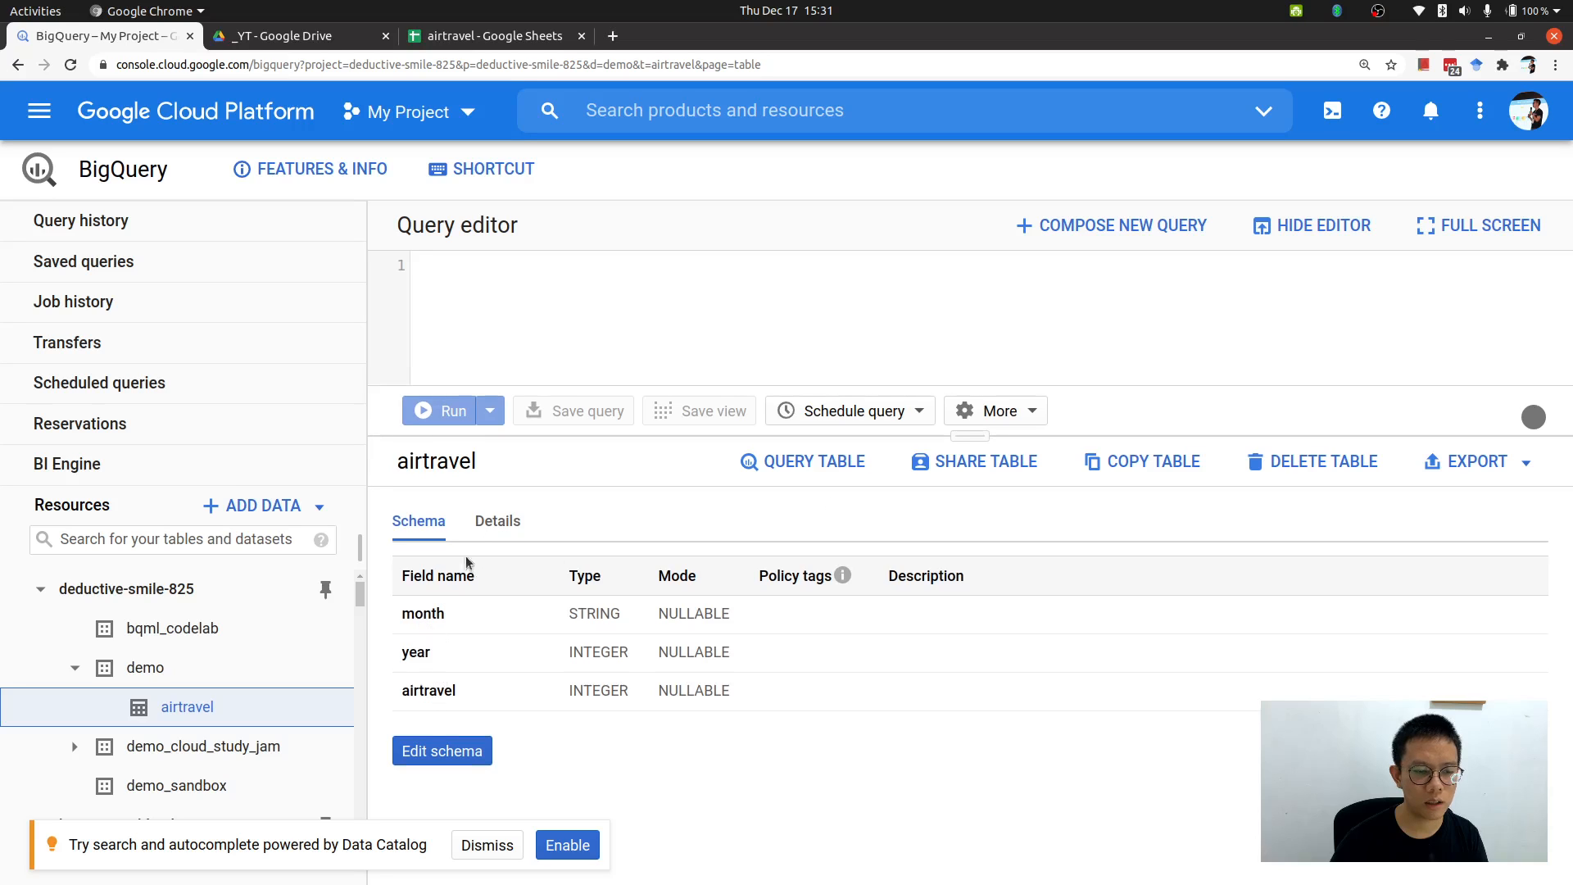
left_click(484, 528)
left_click(393, 531)
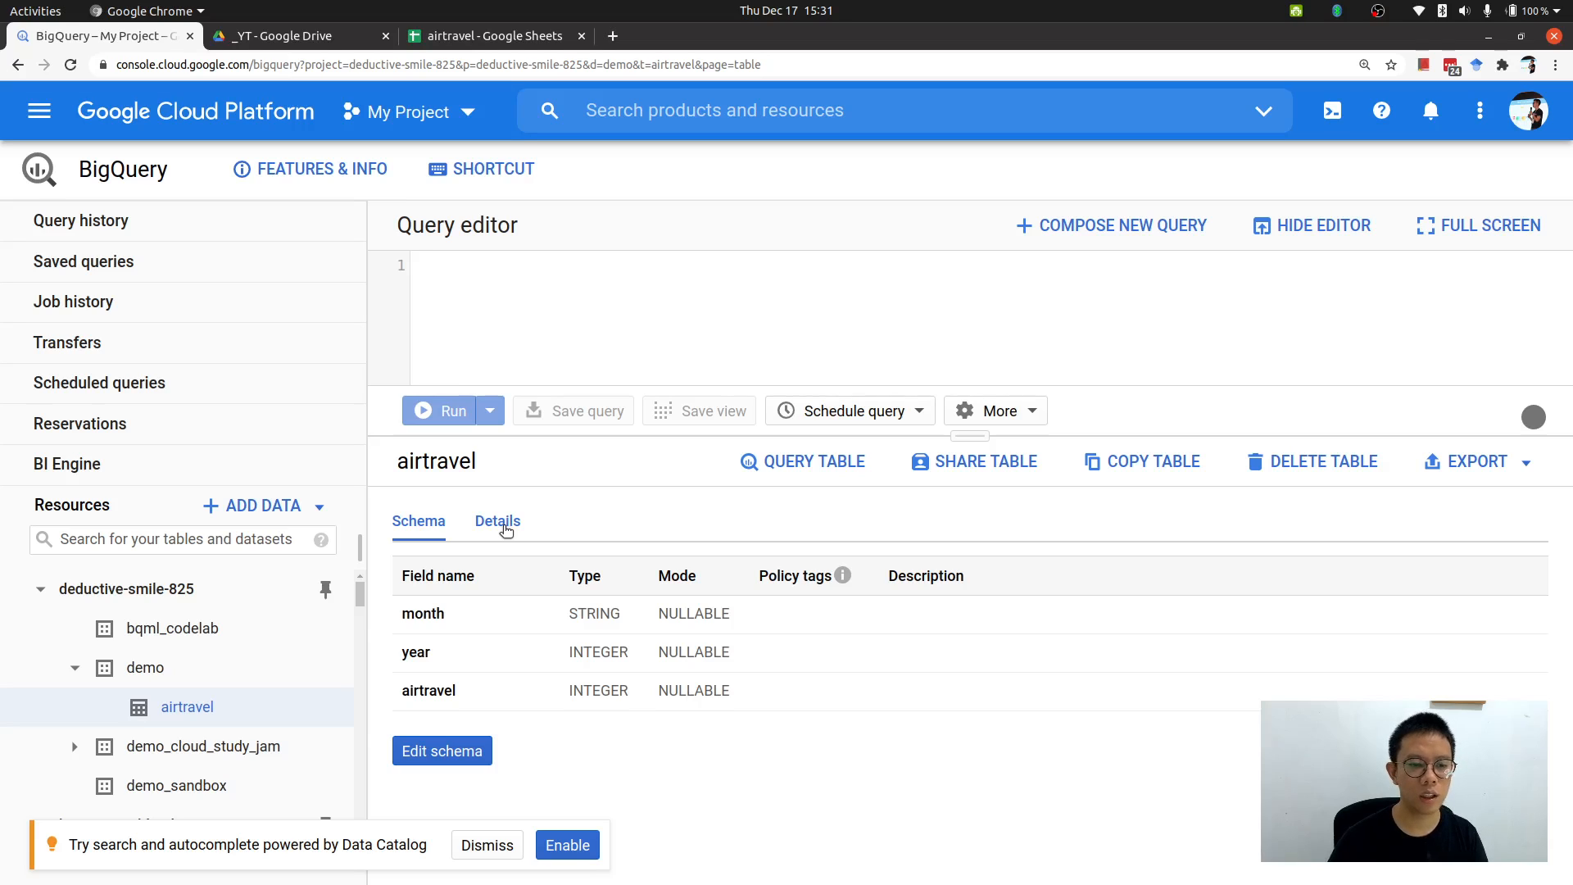
Query all columns of the airtravel table with SELECT * and run it, scrolling through the results.
left_click(783, 461)
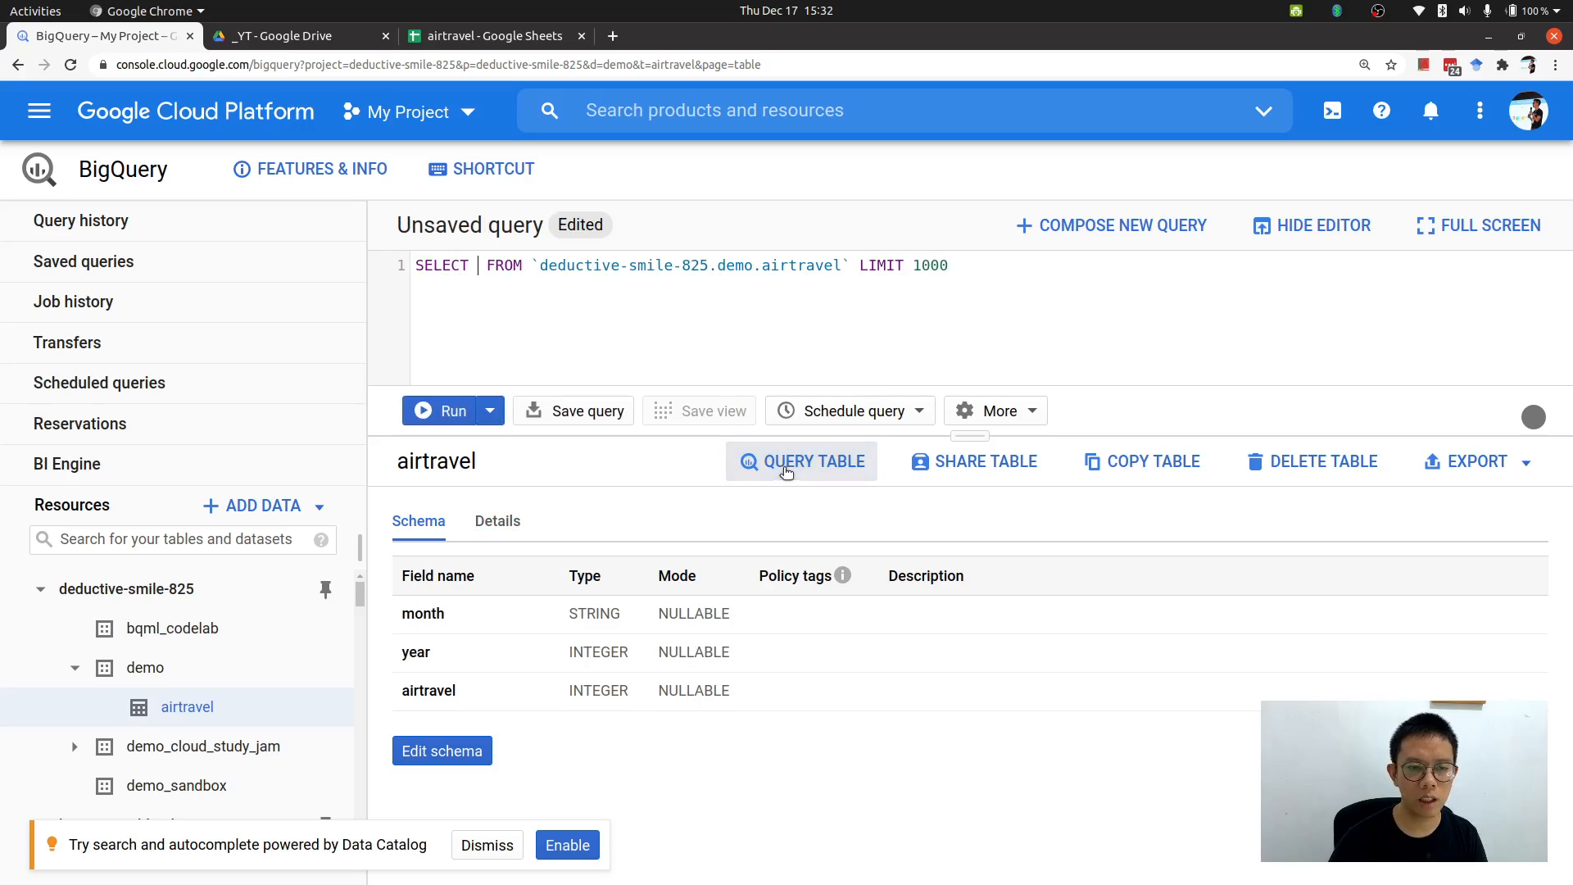
type("*")
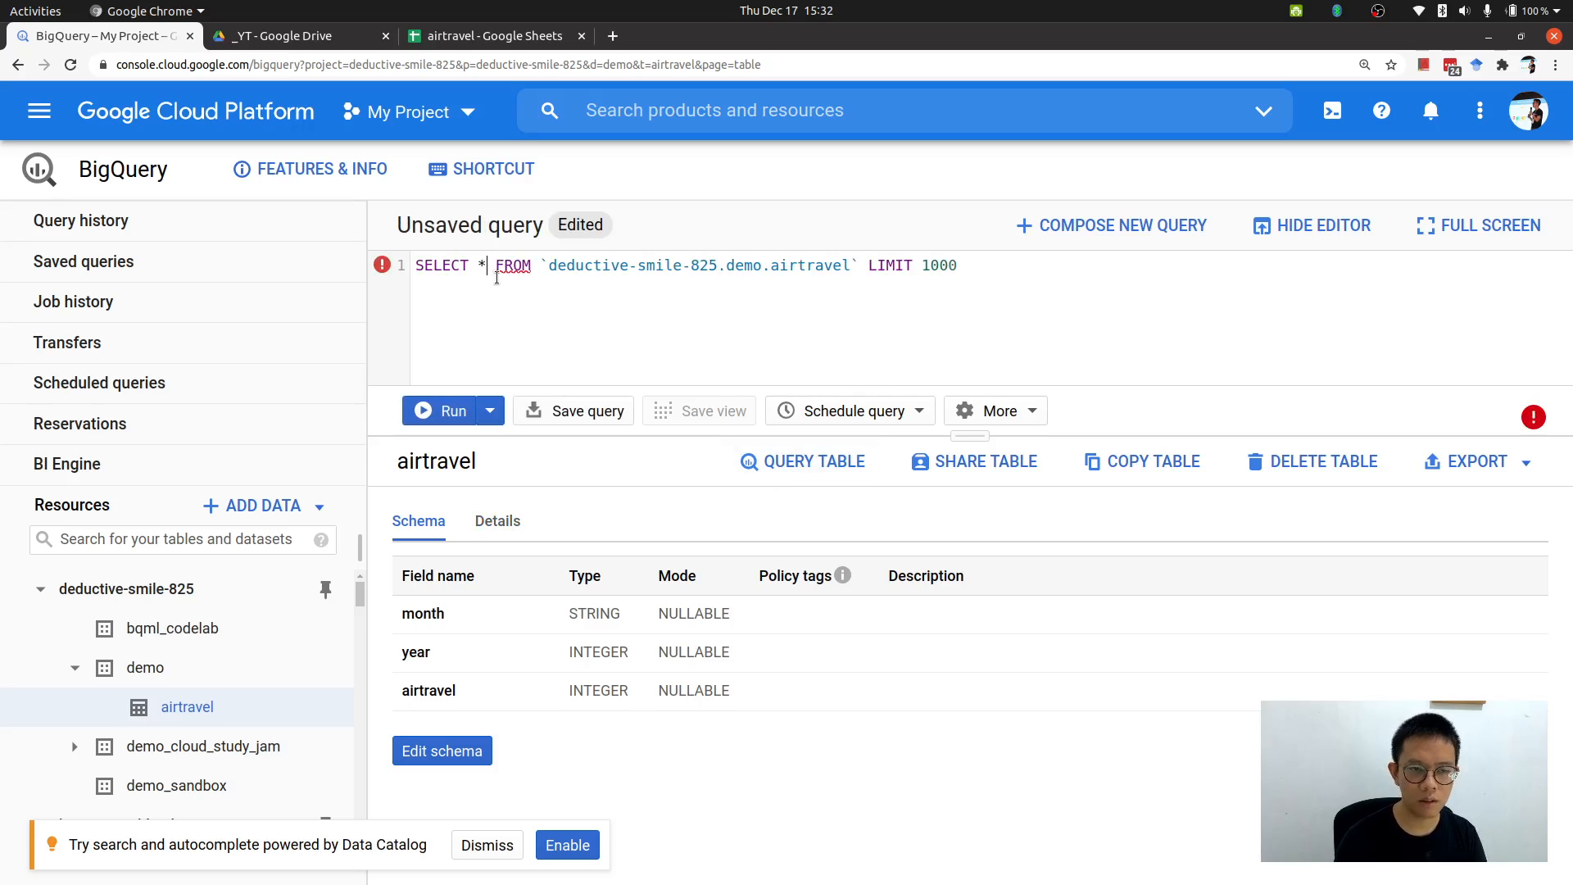
key("ctrl+Return")
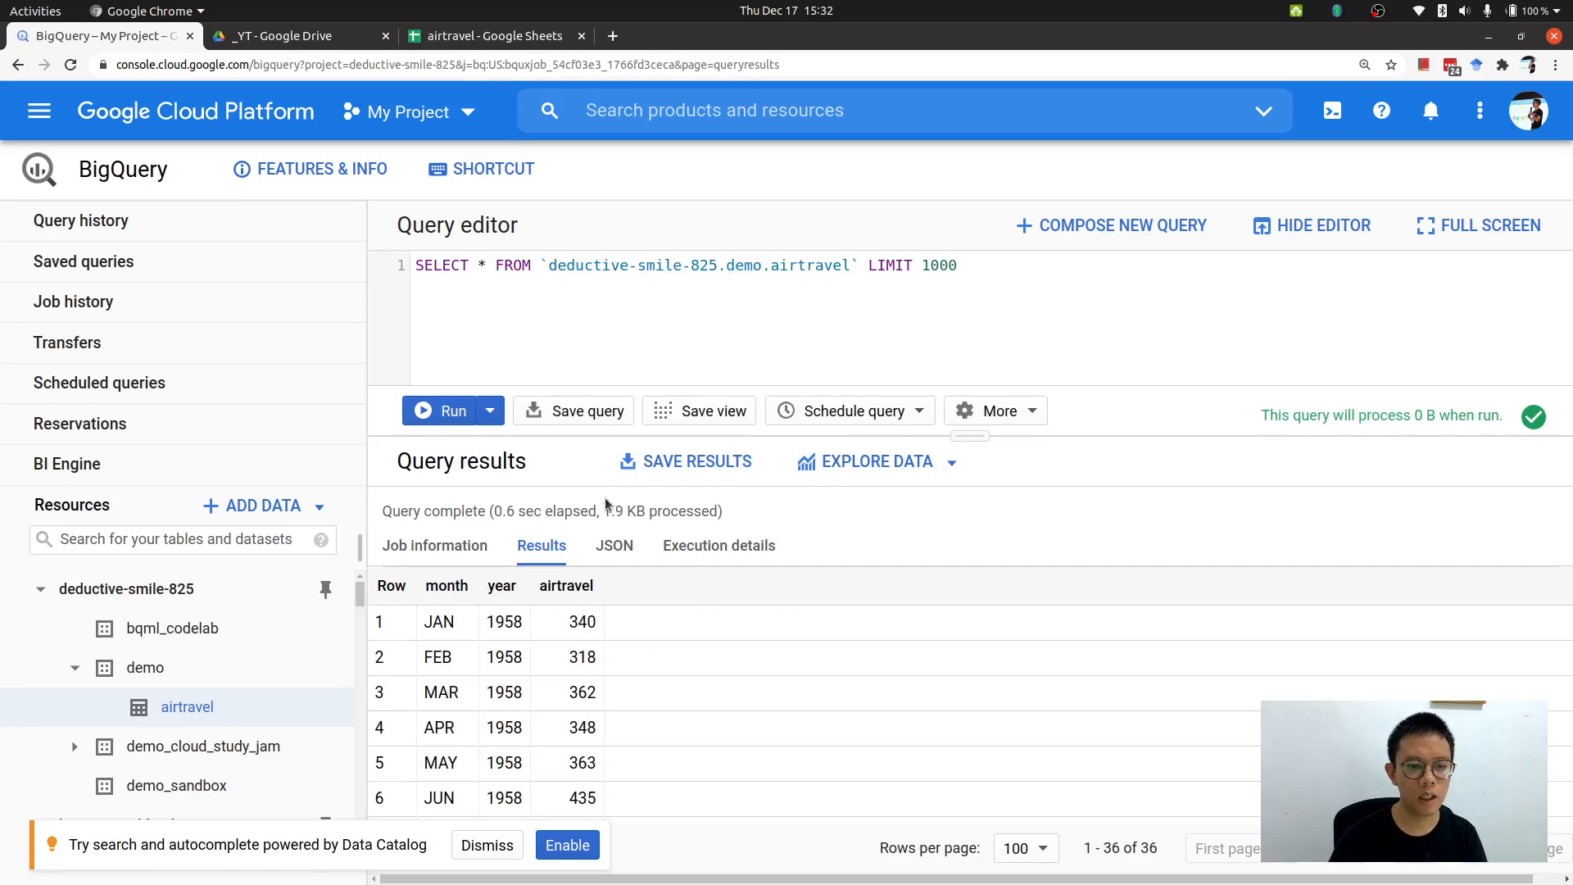
scroll(622, 690, "down", 8)
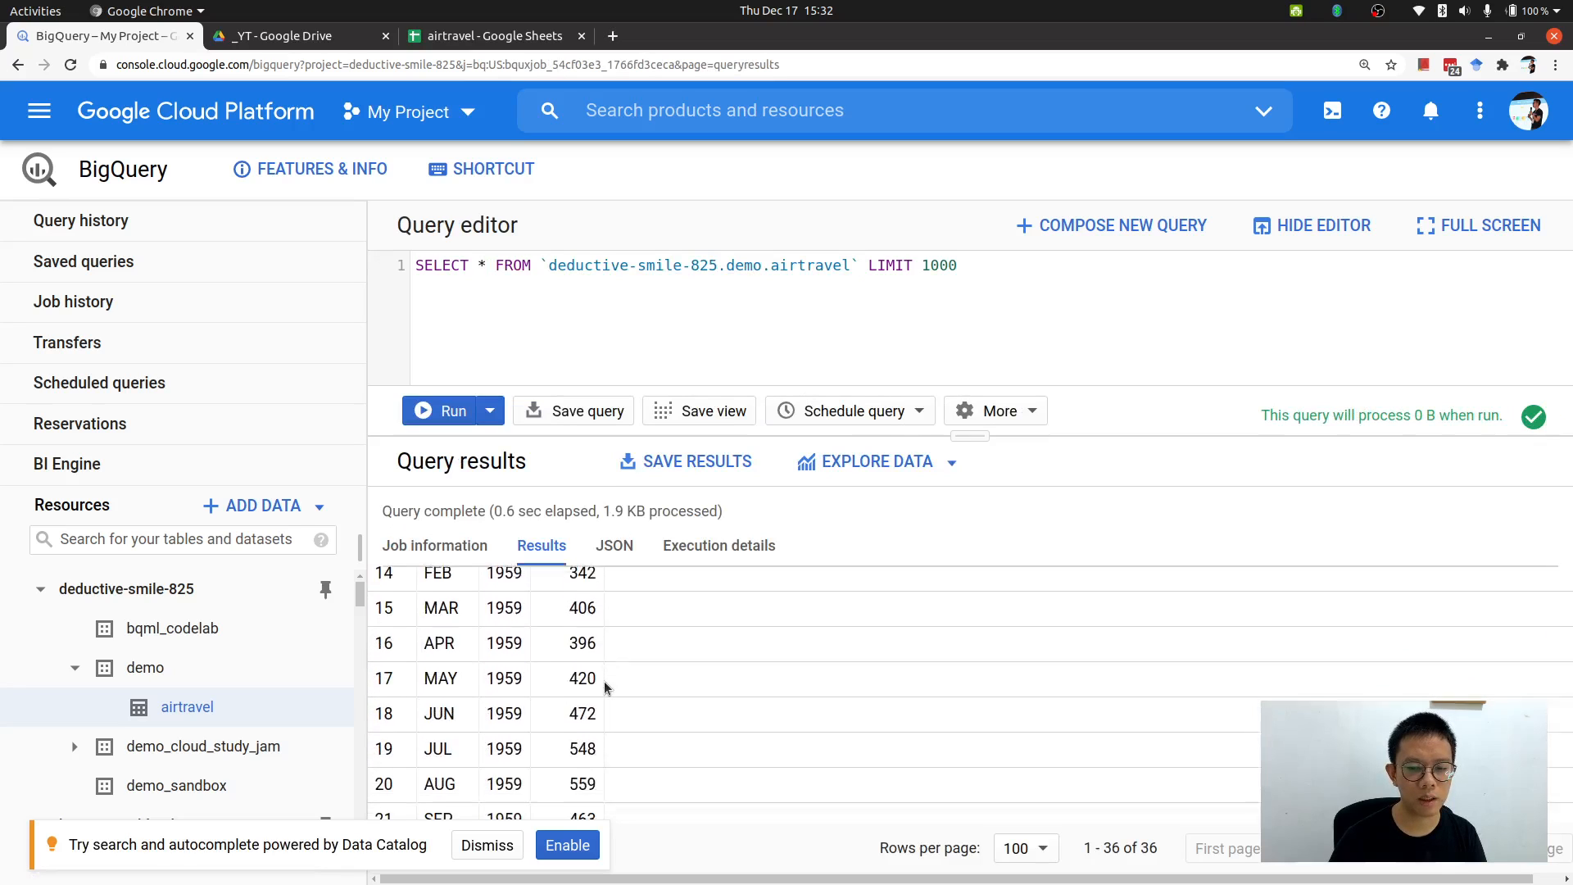
scroll(608, 694, "down", 4)
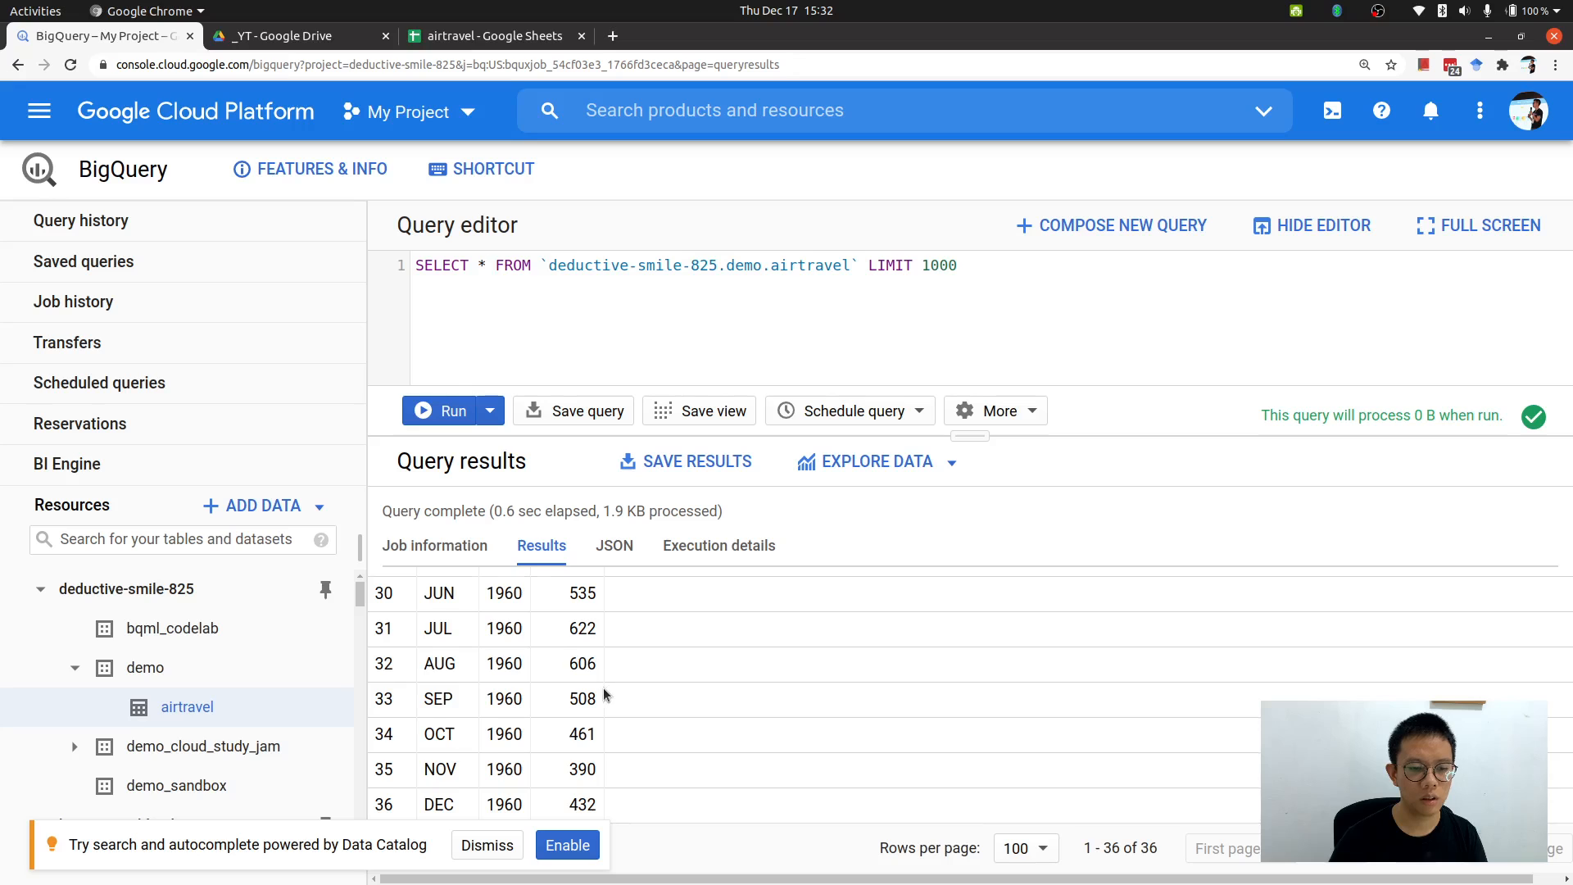
Scroll through the airtravel query results back up to the first rows.
scroll(608, 694, "up", 1)
scroll(607, 694, "down", 1)
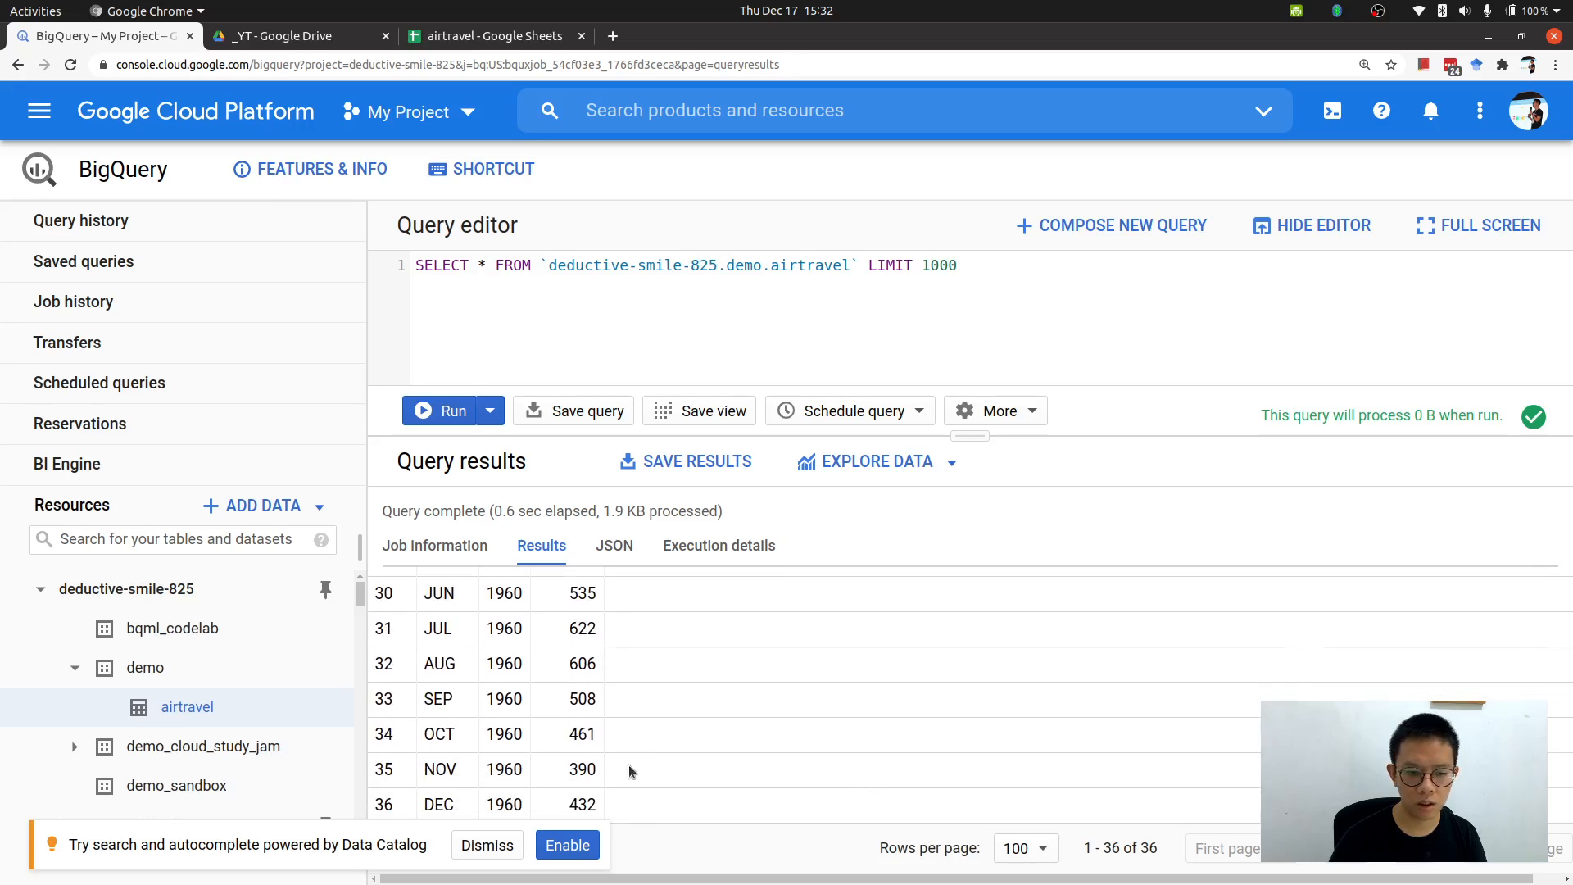
scroll(631, 765, "up", 10)
scroll(507, 701, "up", 2)
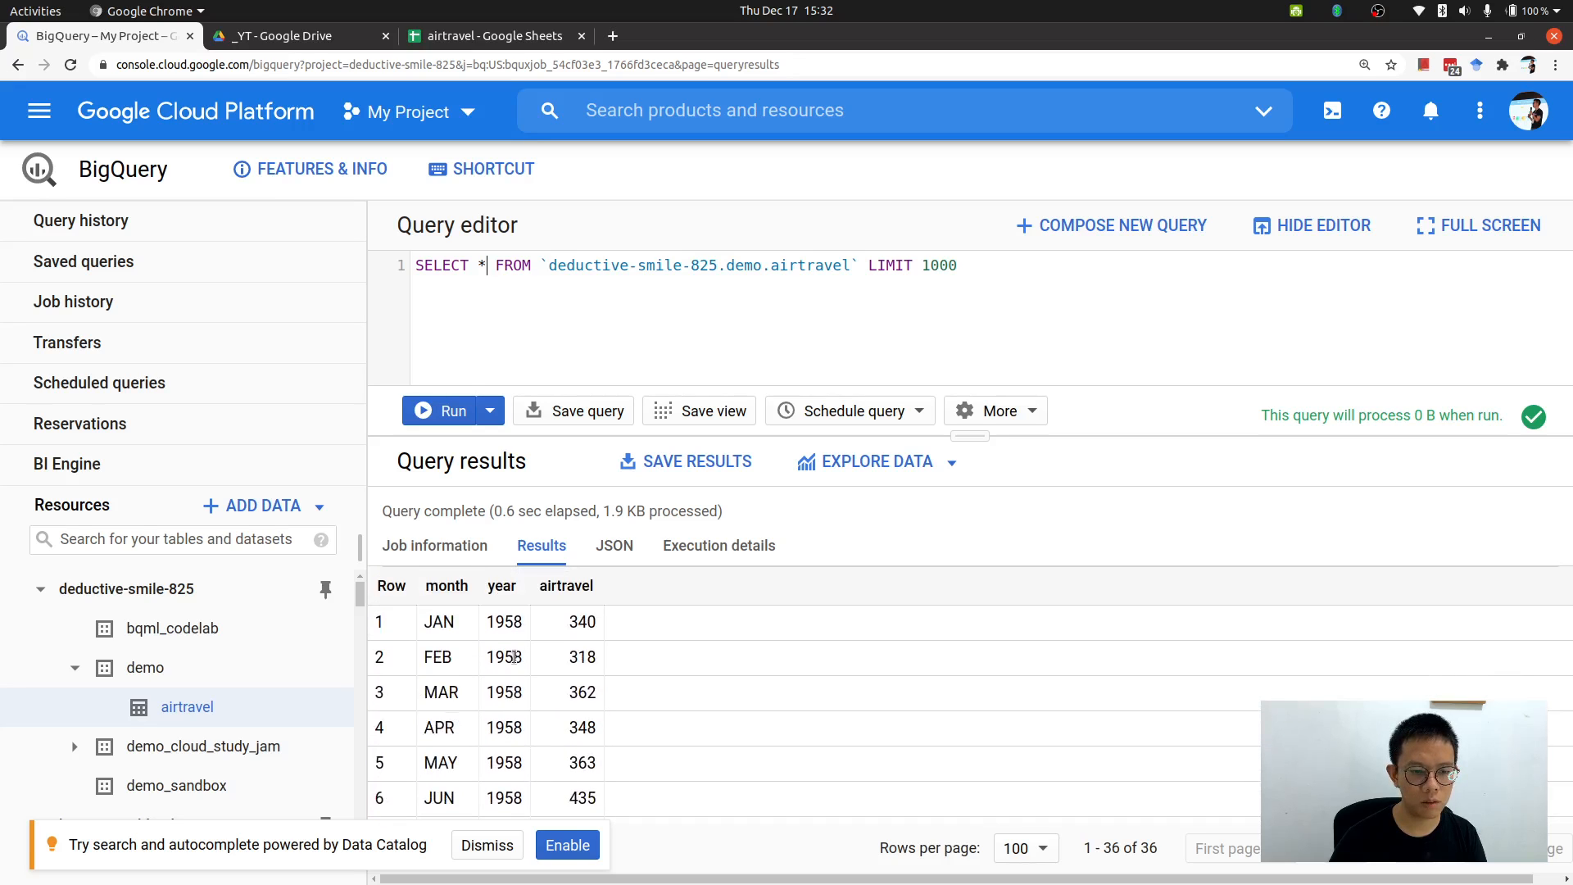
In the airtravel Google Sheet, change the airtravel values for JAN, FEB and MAR 1958 to 200, 300 and 400.
left_click(478, 40)
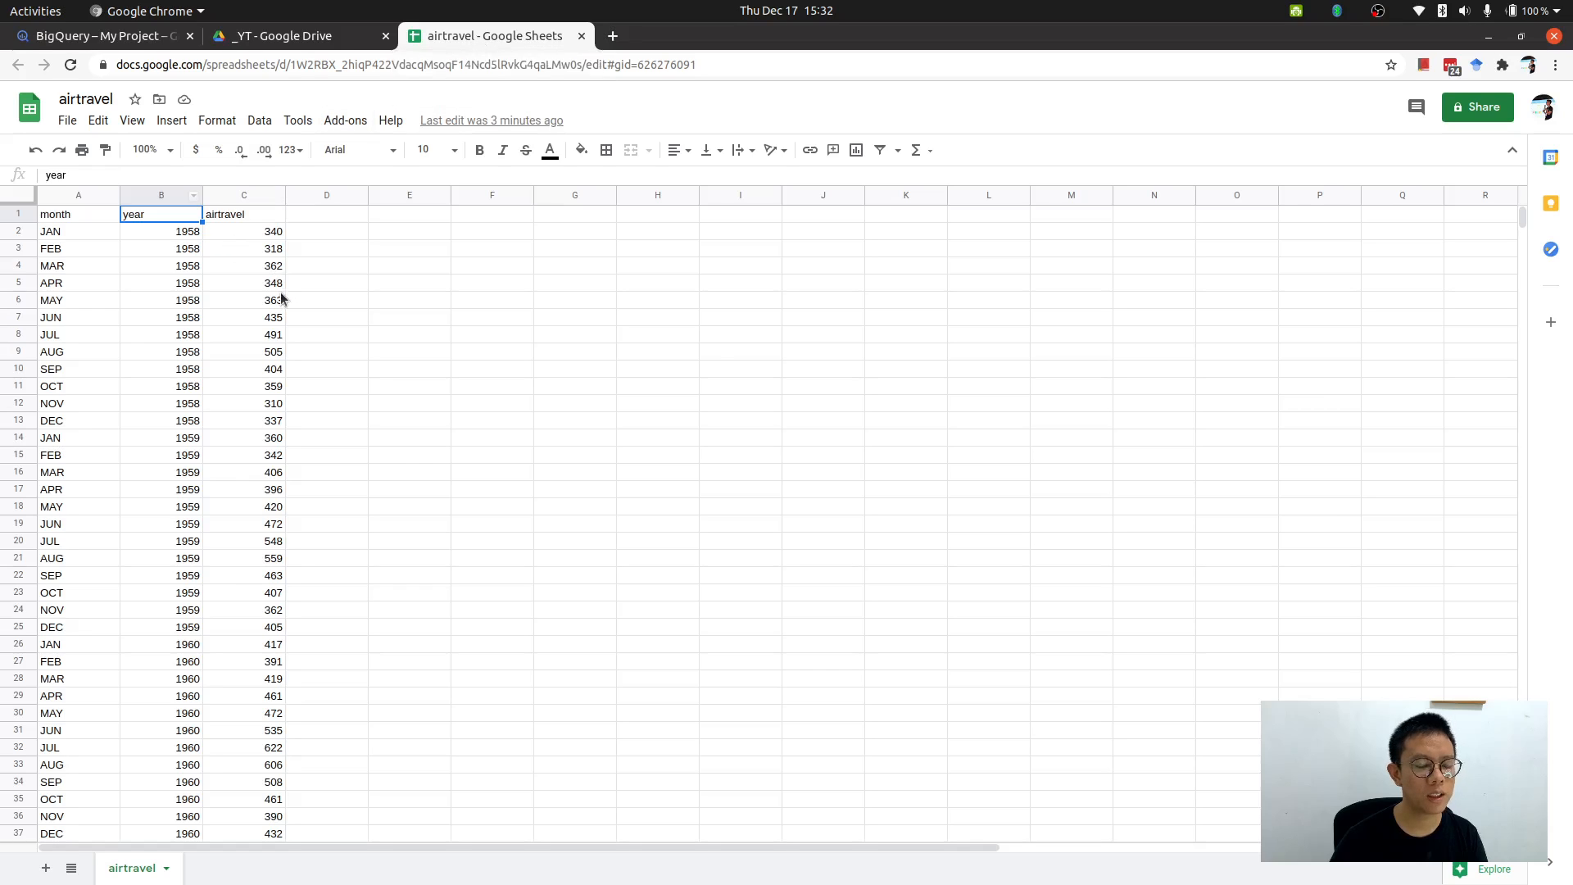
left_click(266, 237)
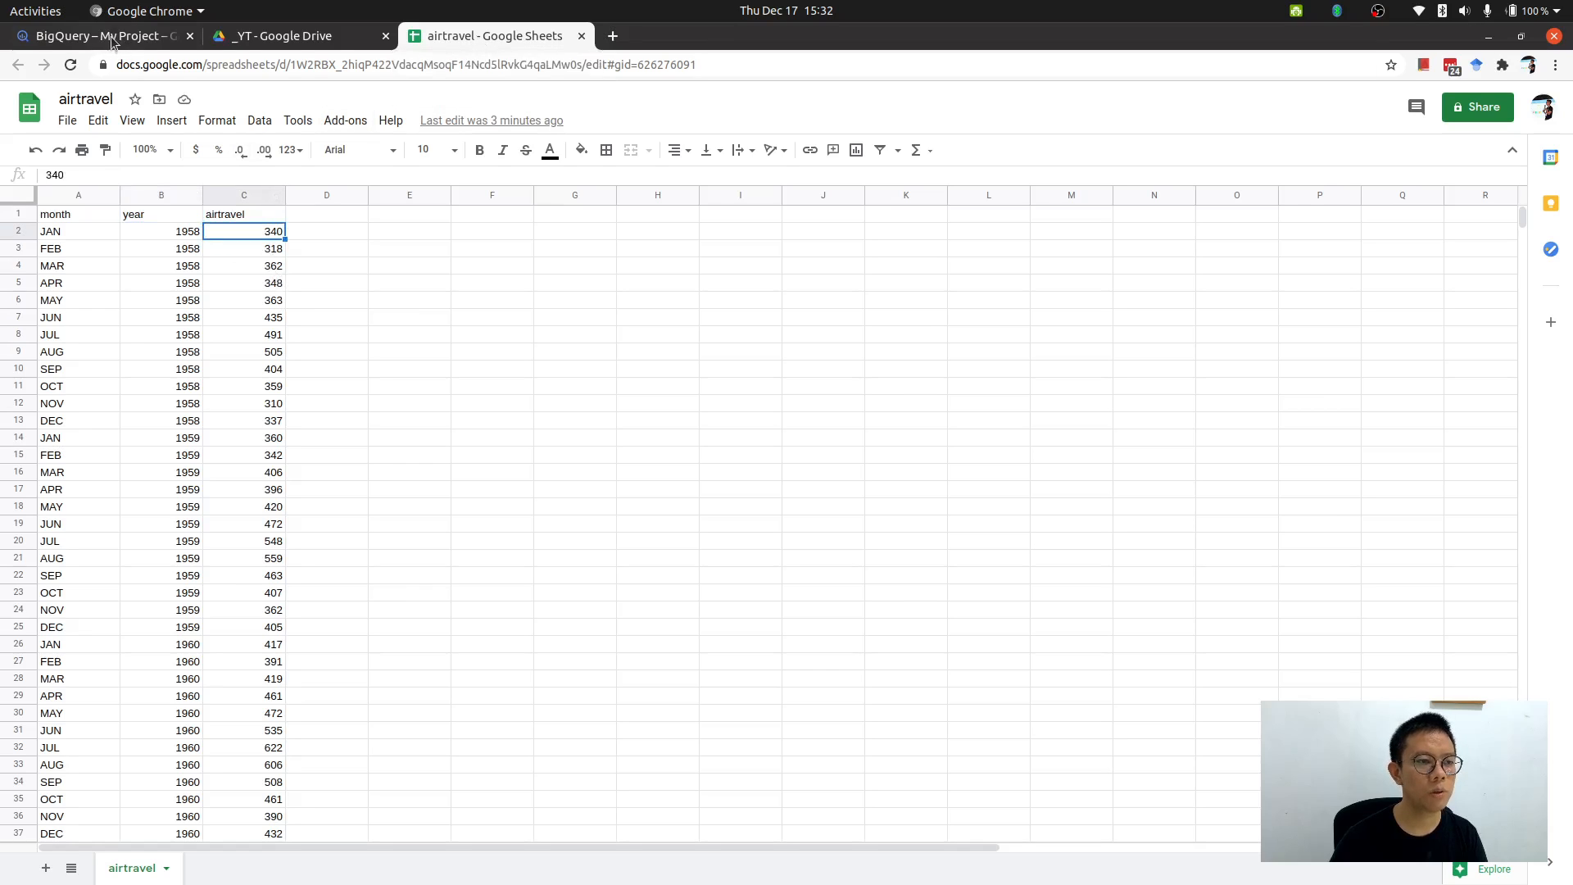
left_click(115, 39)
left_click(475, 36)
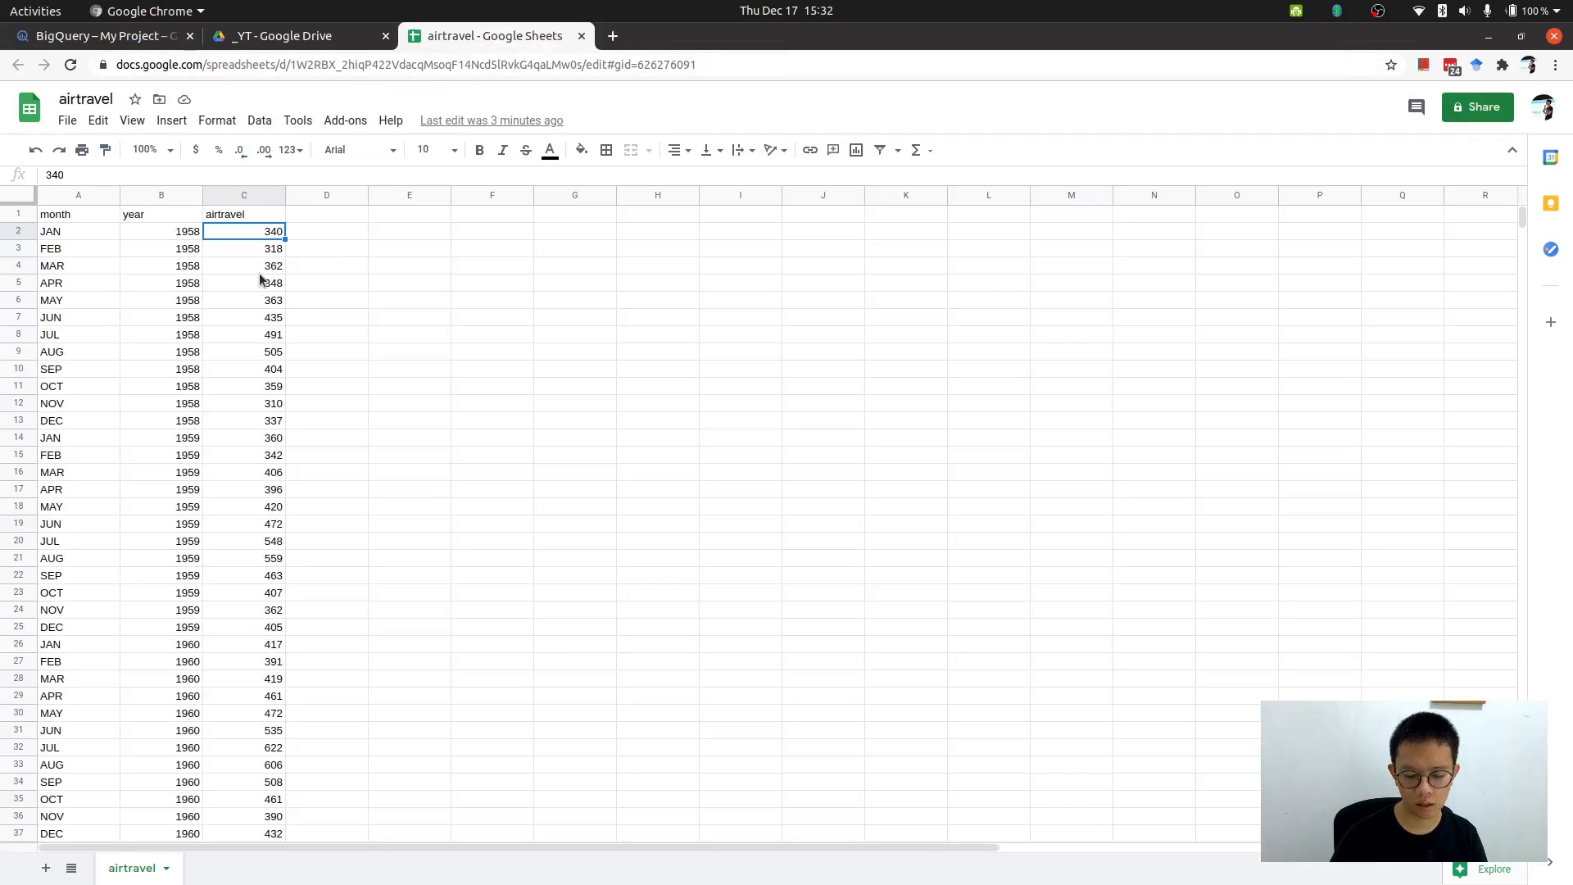
type("200")
key("Return")
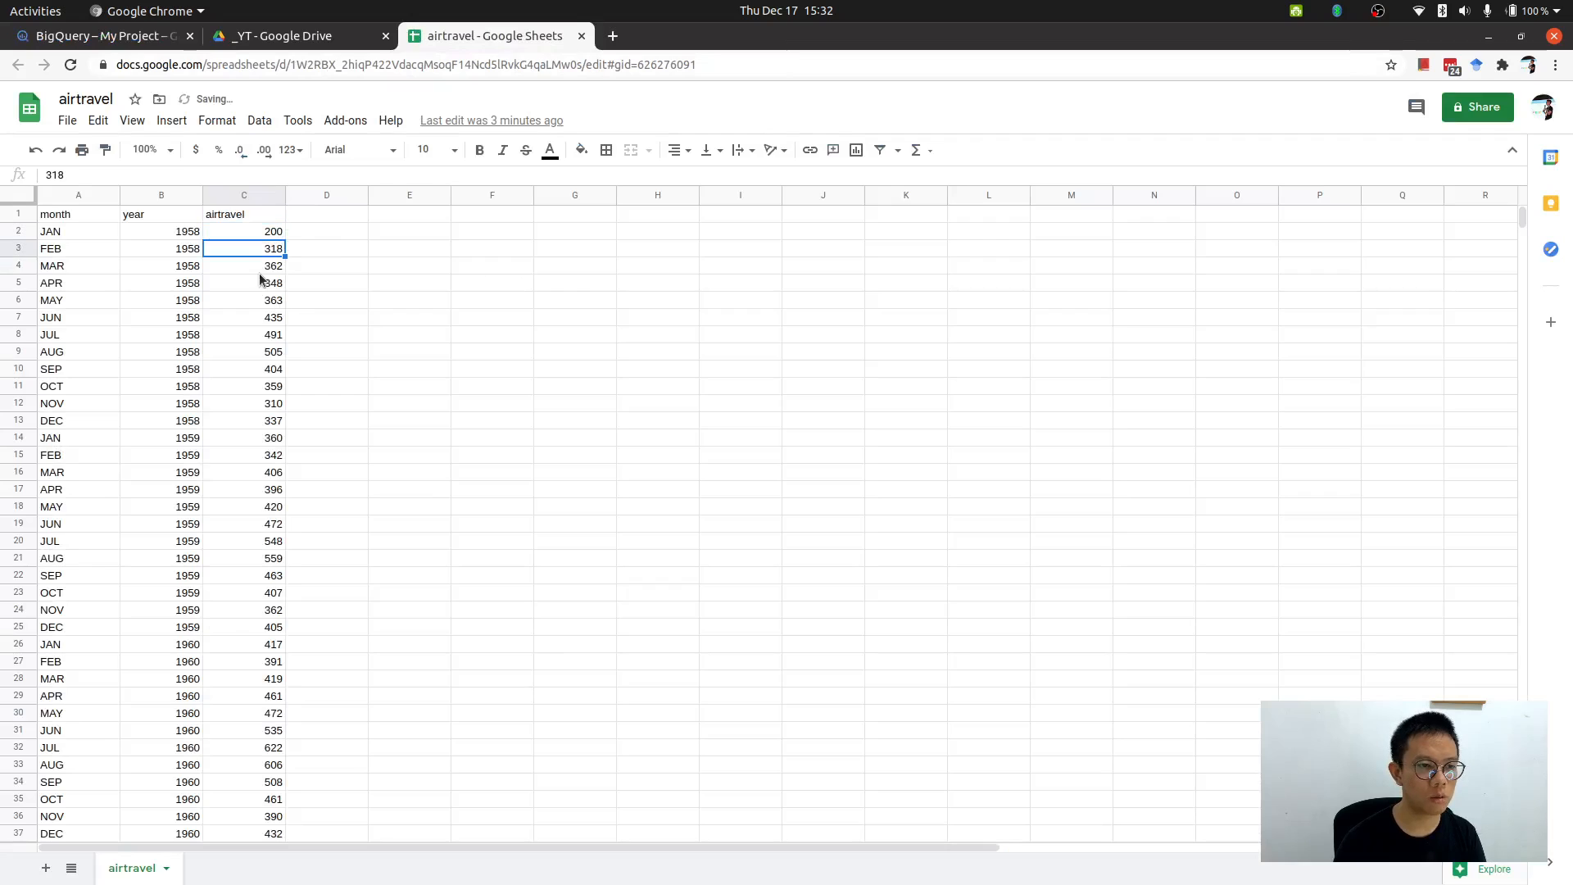
type("300")
key("Return")
left_click(260, 279)
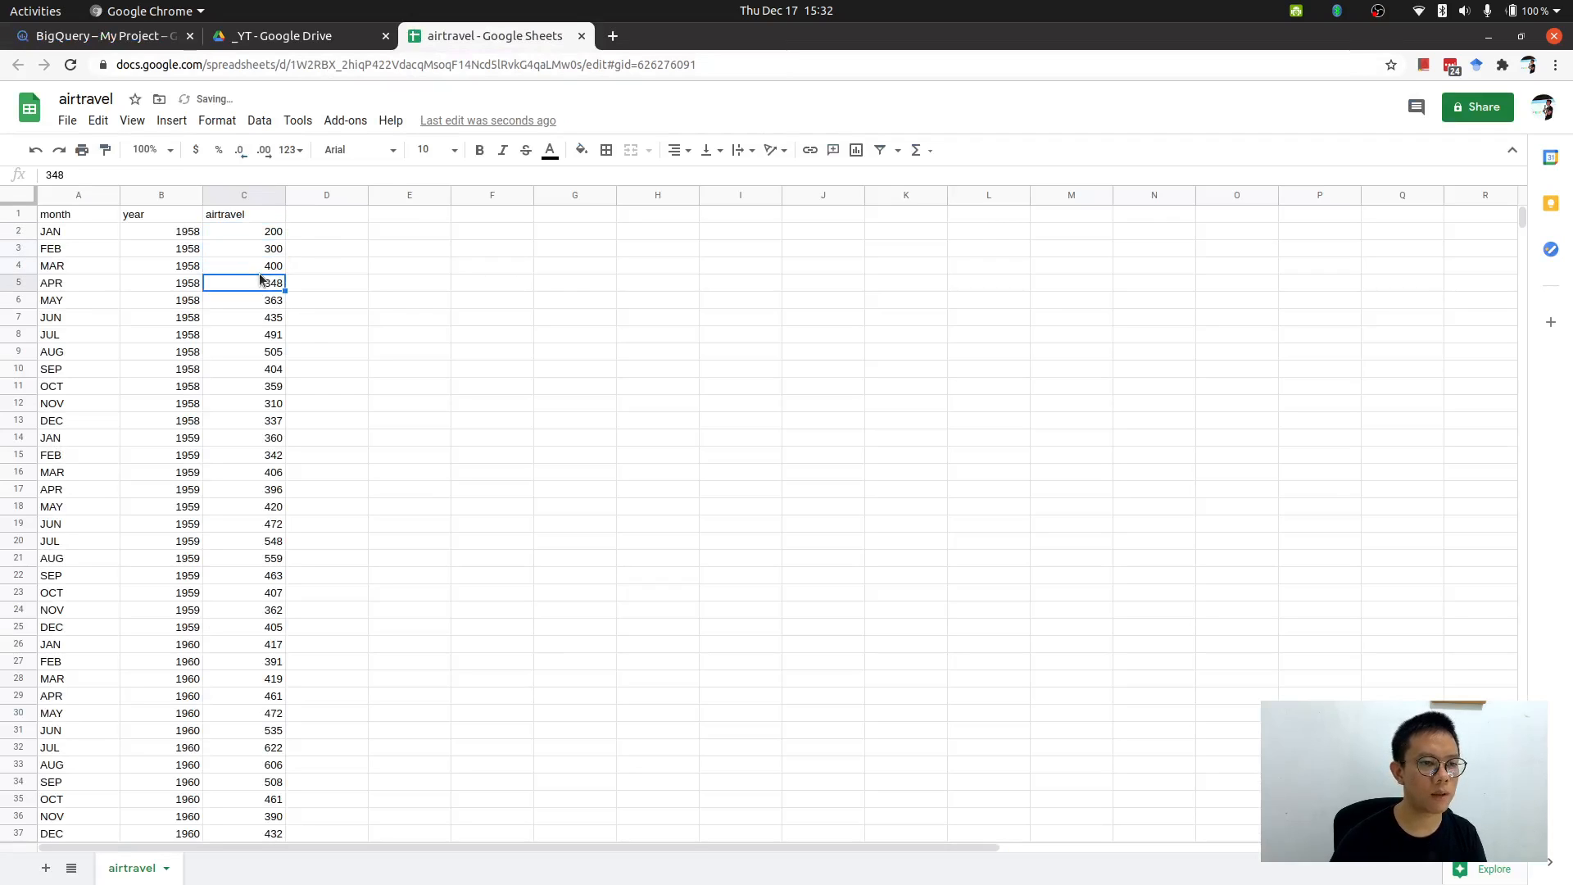
Rerun the SELECT * query on the airtravel table in BigQuery and inspect the updated first rows.
left_click(136, 33)
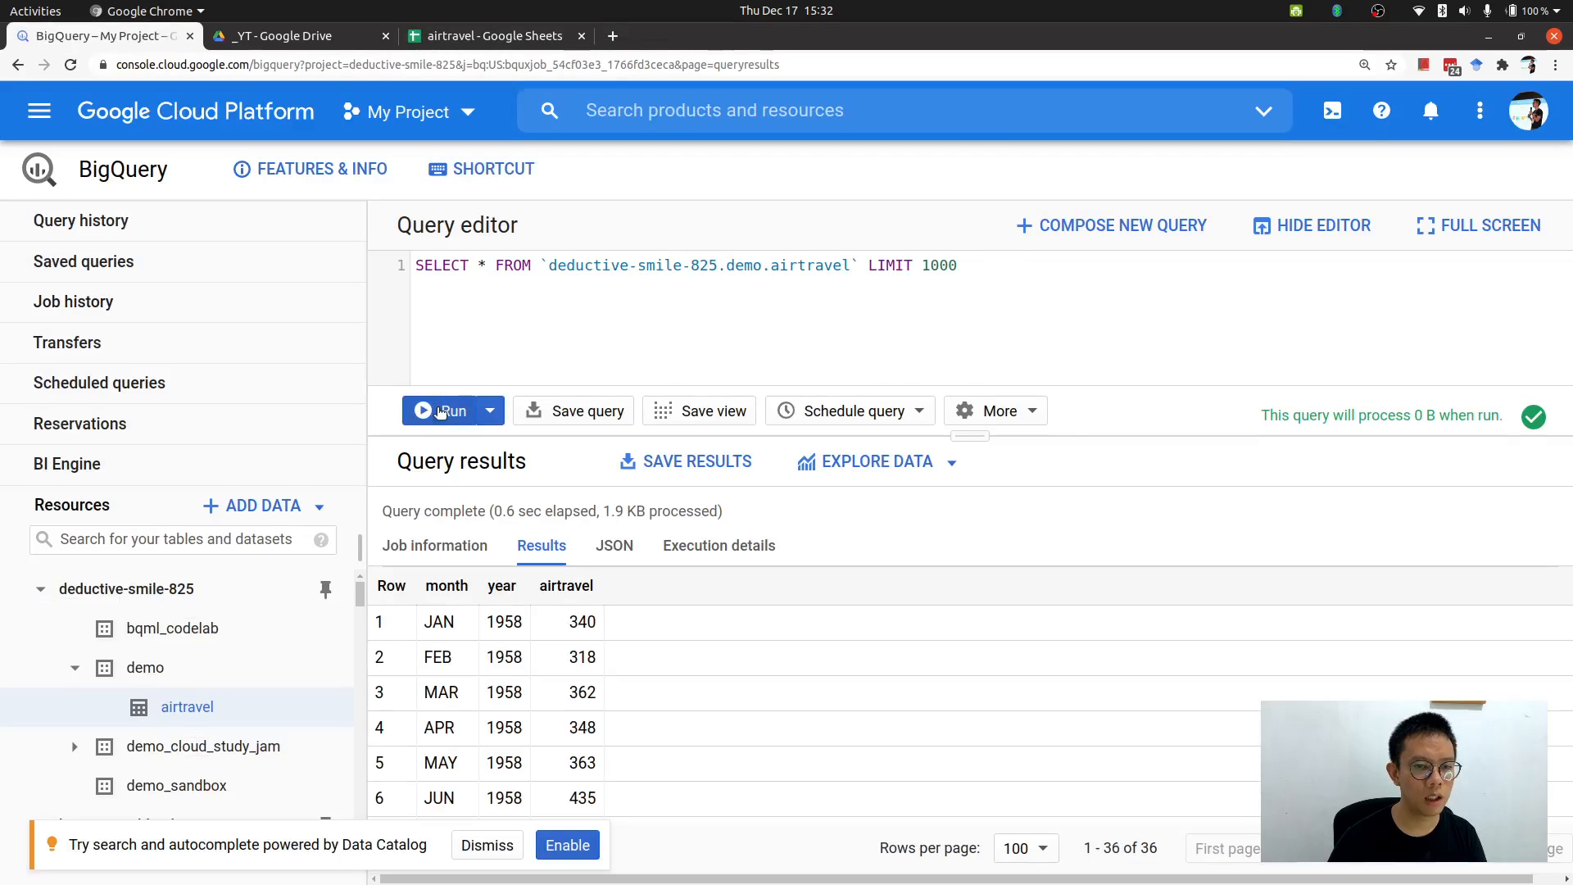
left_click(434, 410)
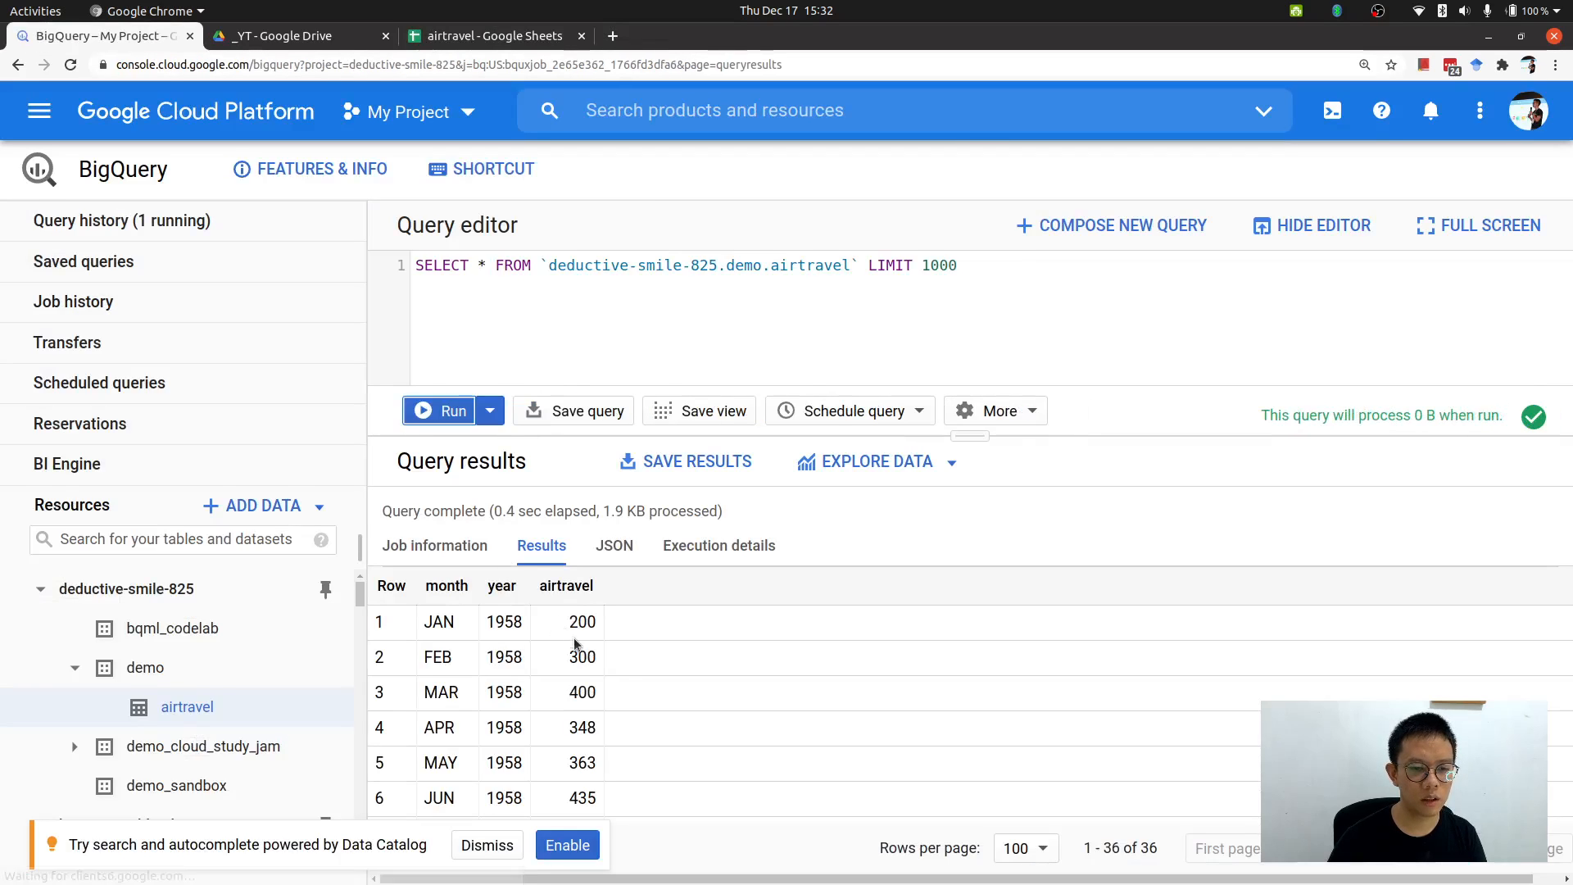
left_click_drag(583, 692, 569, 693)
left_click_drag(570, 624, 598, 697)
left_click(604, 702)
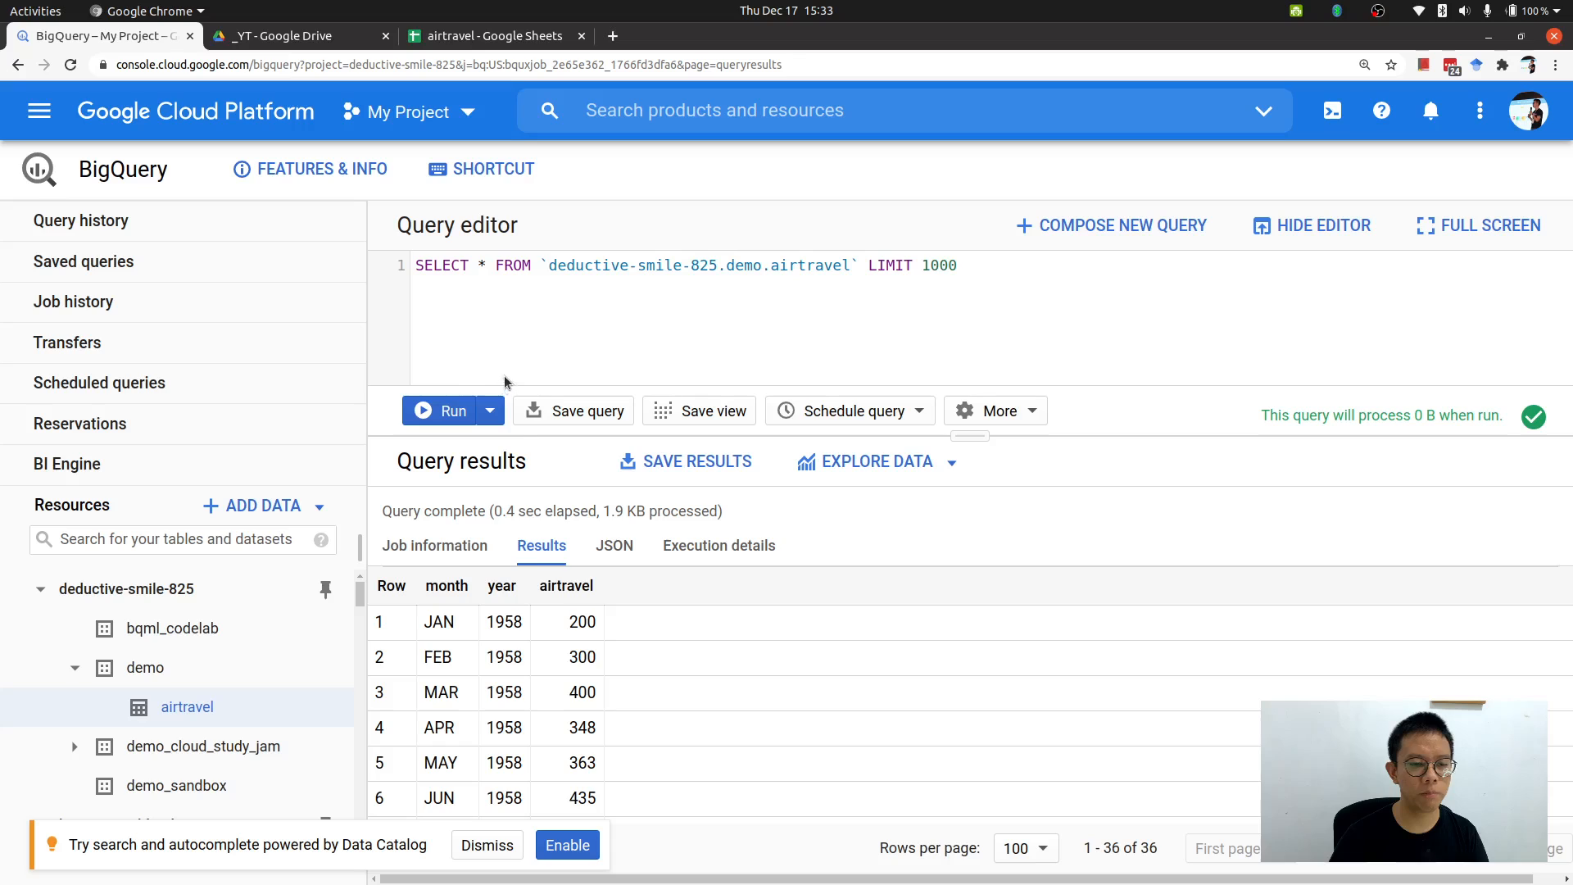
scroll(626, 650, "down", 1)
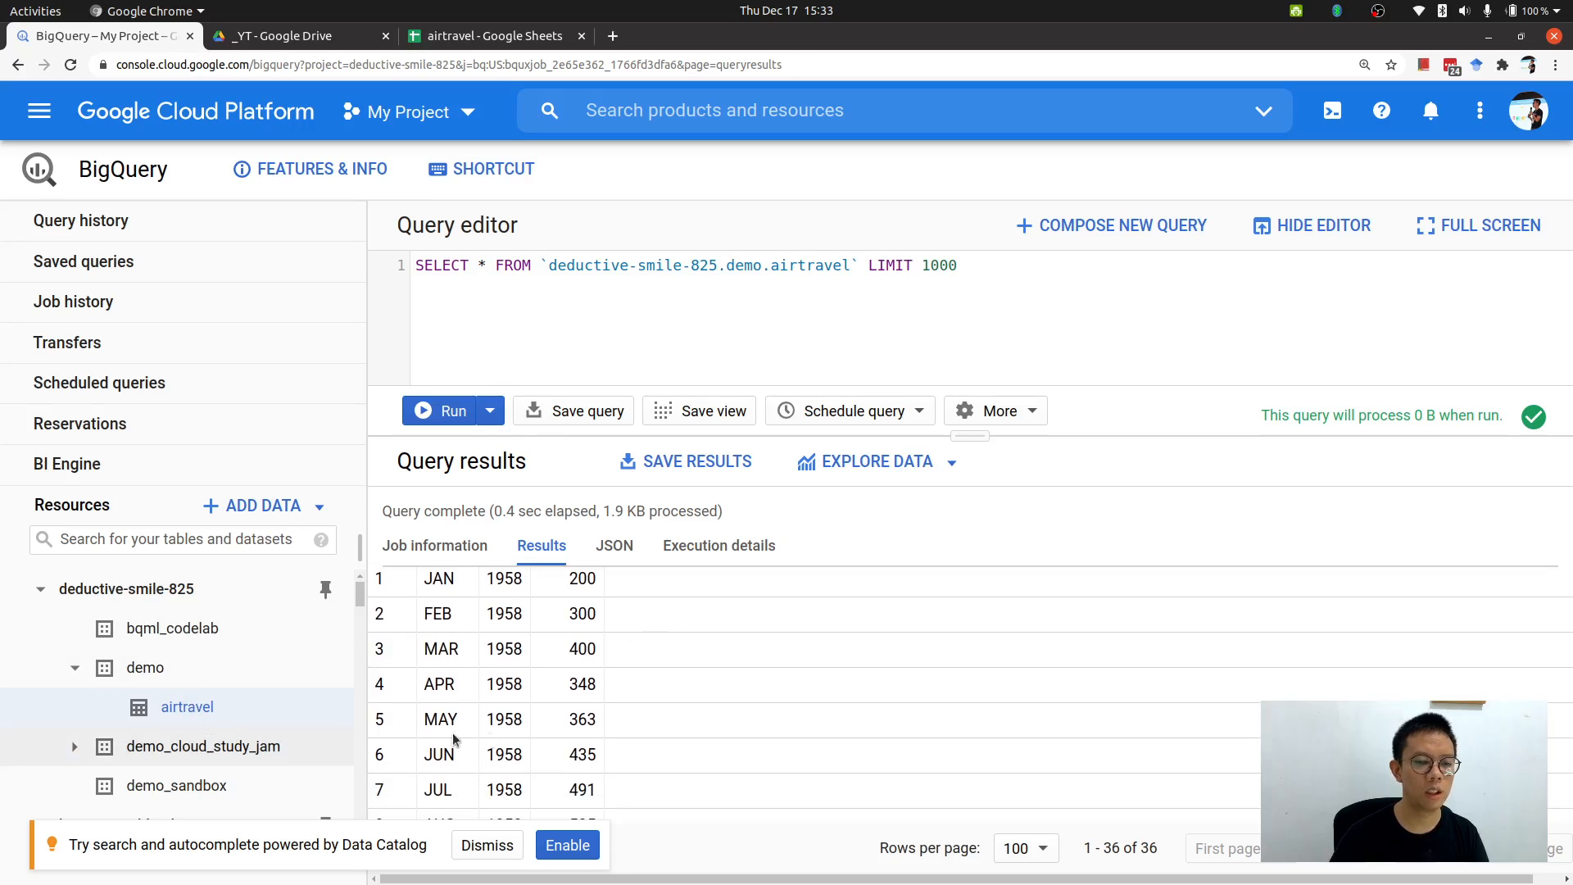
scroll(492, 725, "up", 1)
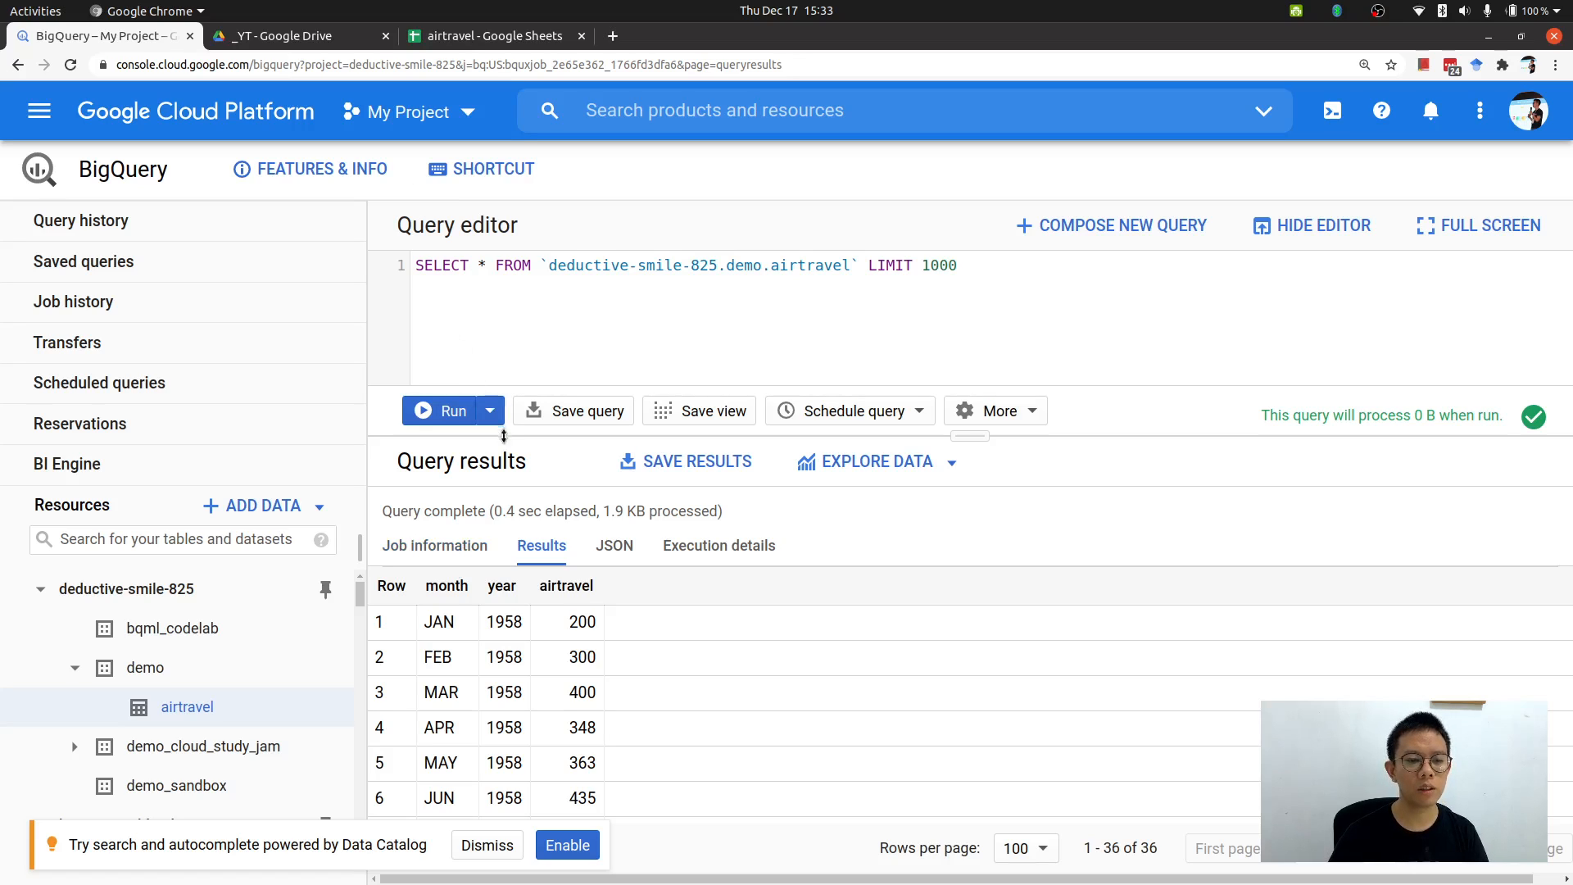
Open the airtravel table's Details and review its table info.
left_click(157, 725)
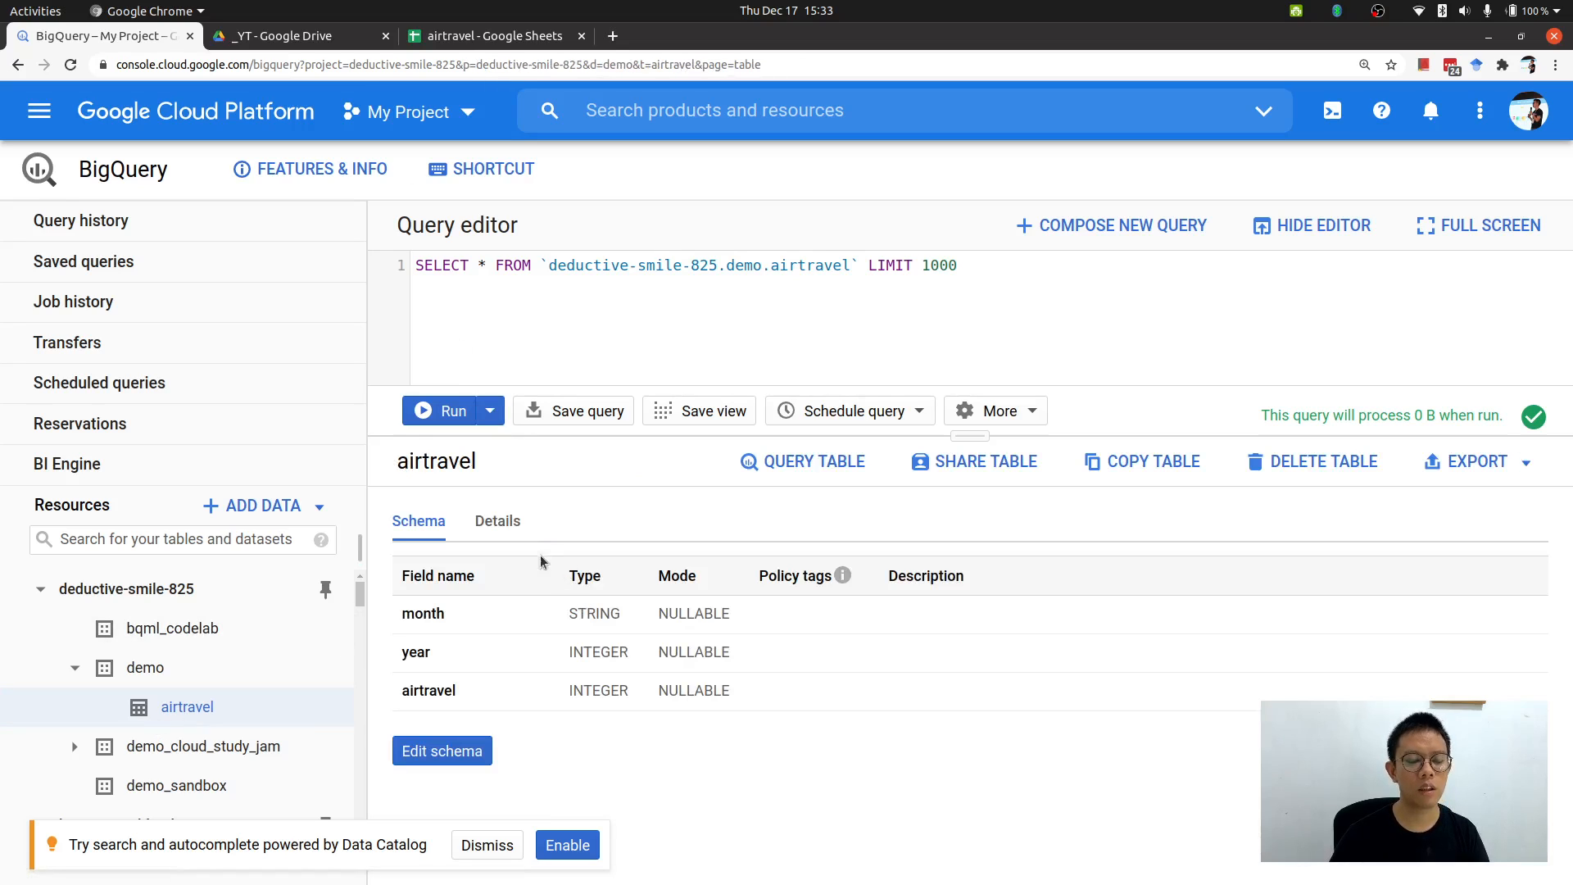
left_click(509, 529)
scroll(672, 652, "down", 3)
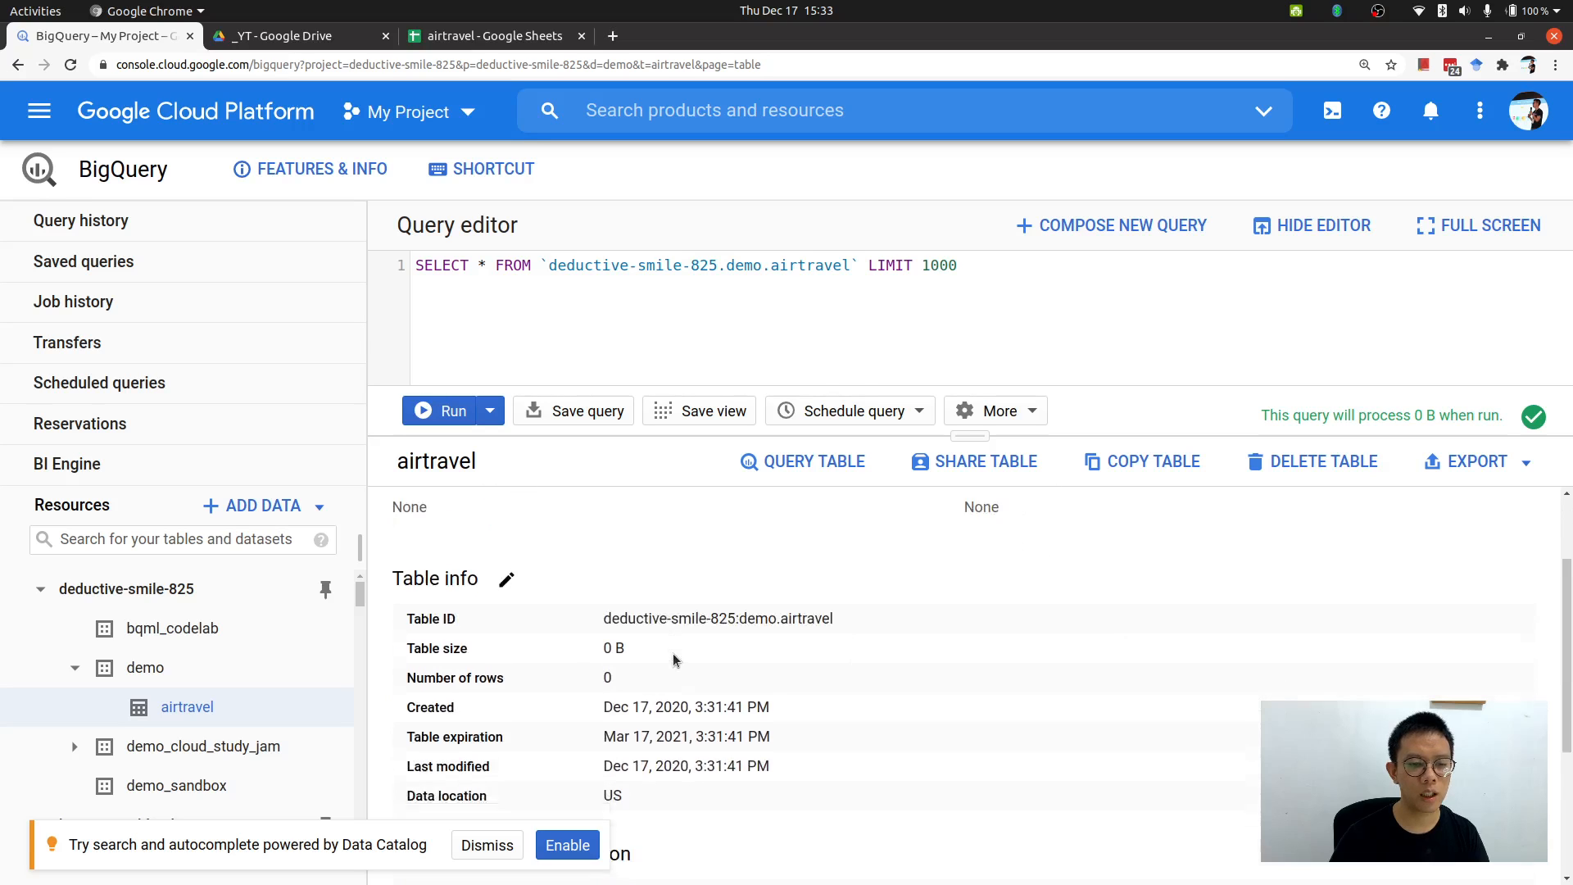
scroll(672, 652, "up", 3)
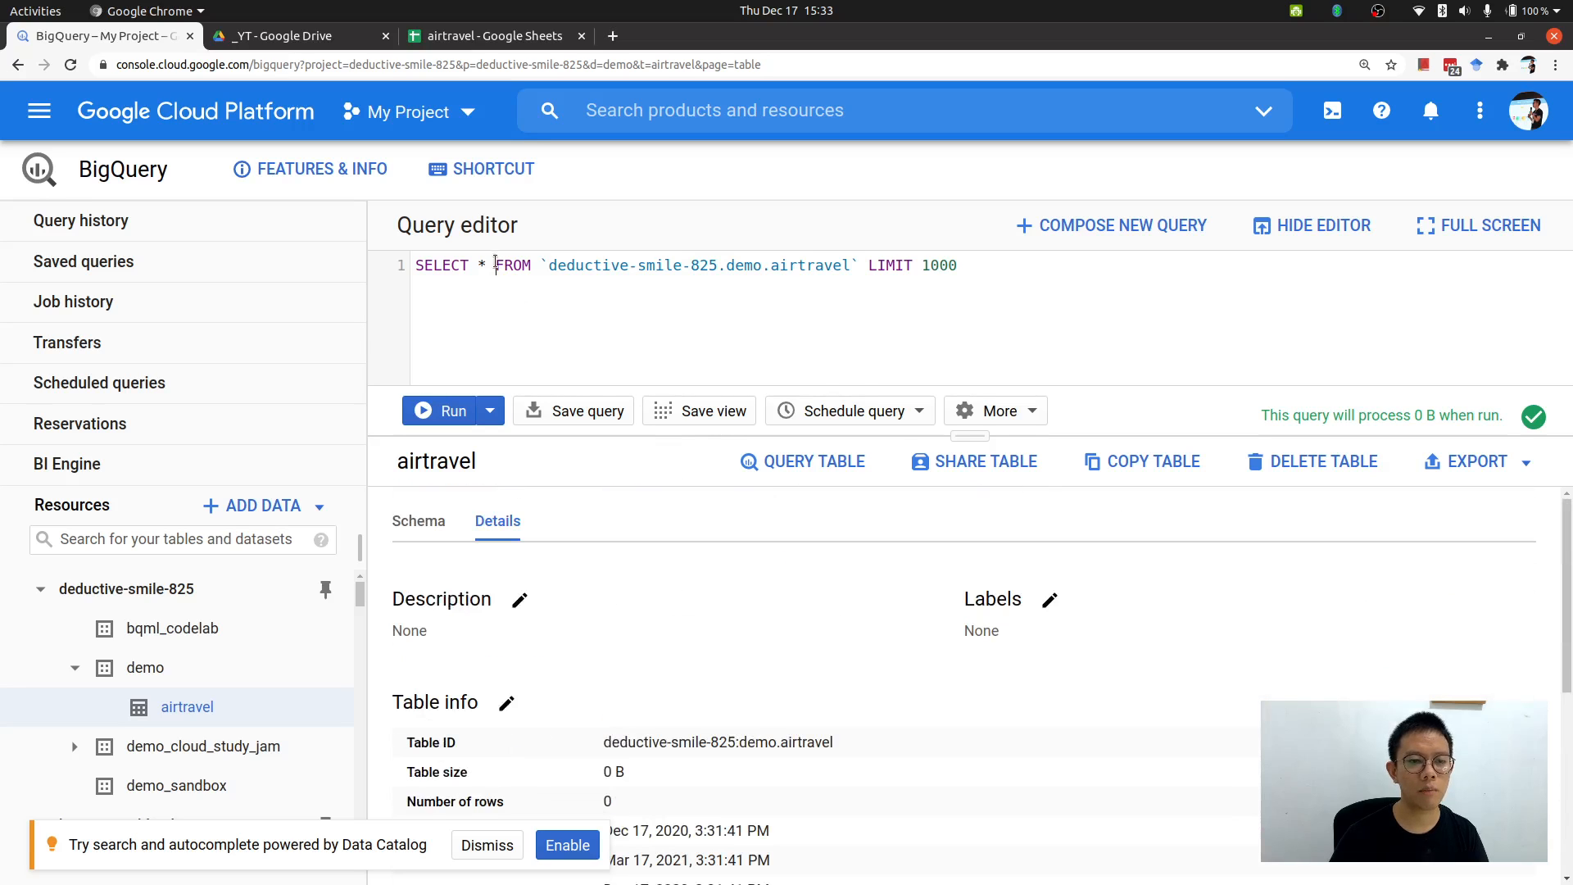
left_click(518, 36)
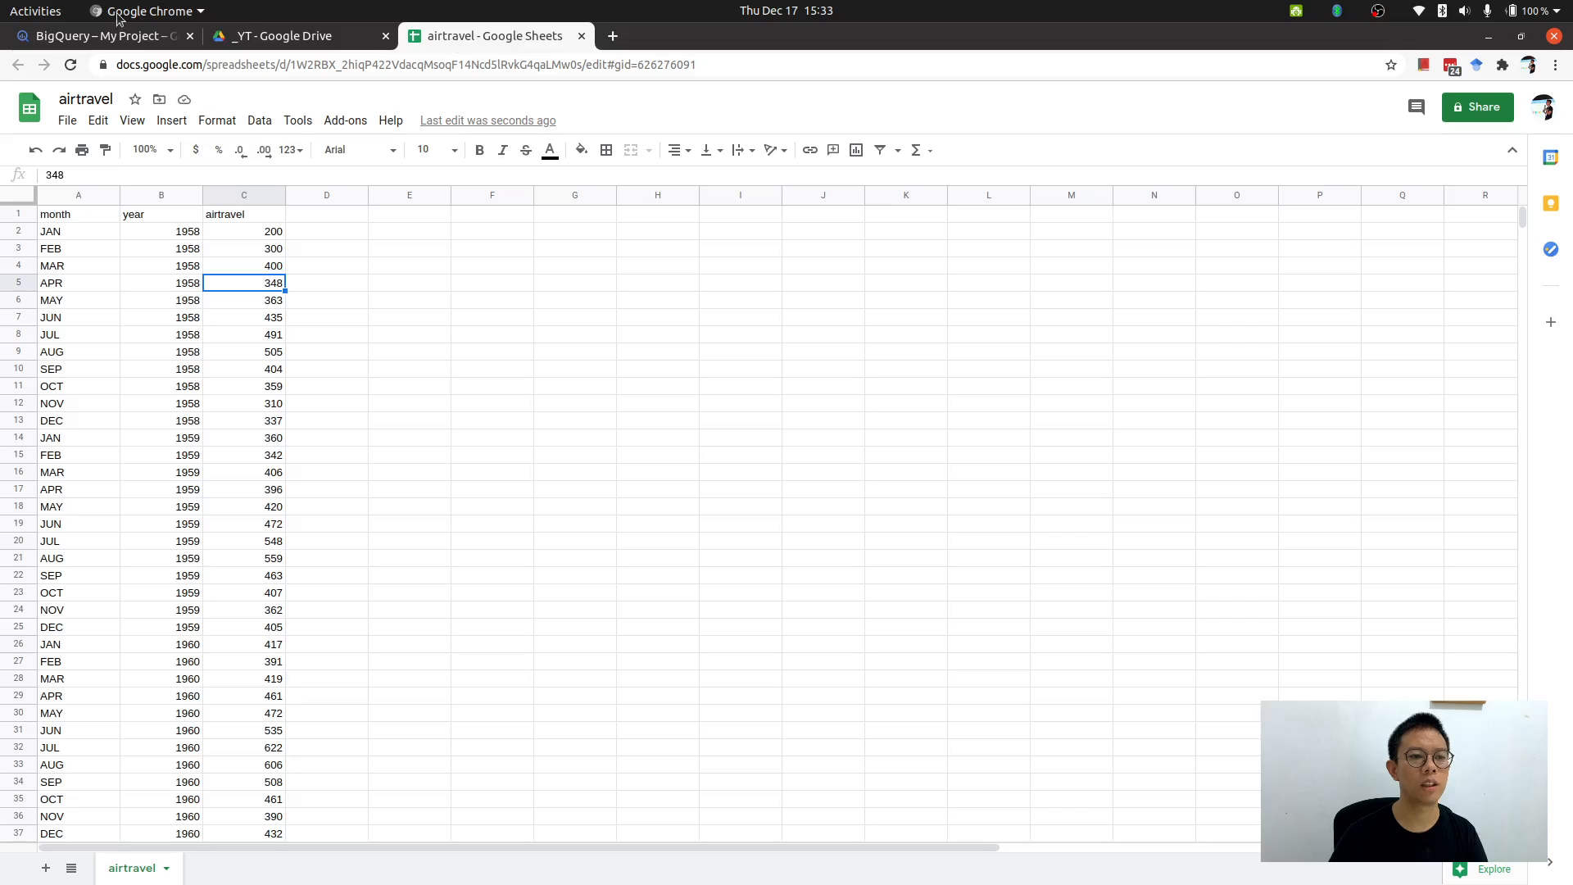
left_click(118, 39)
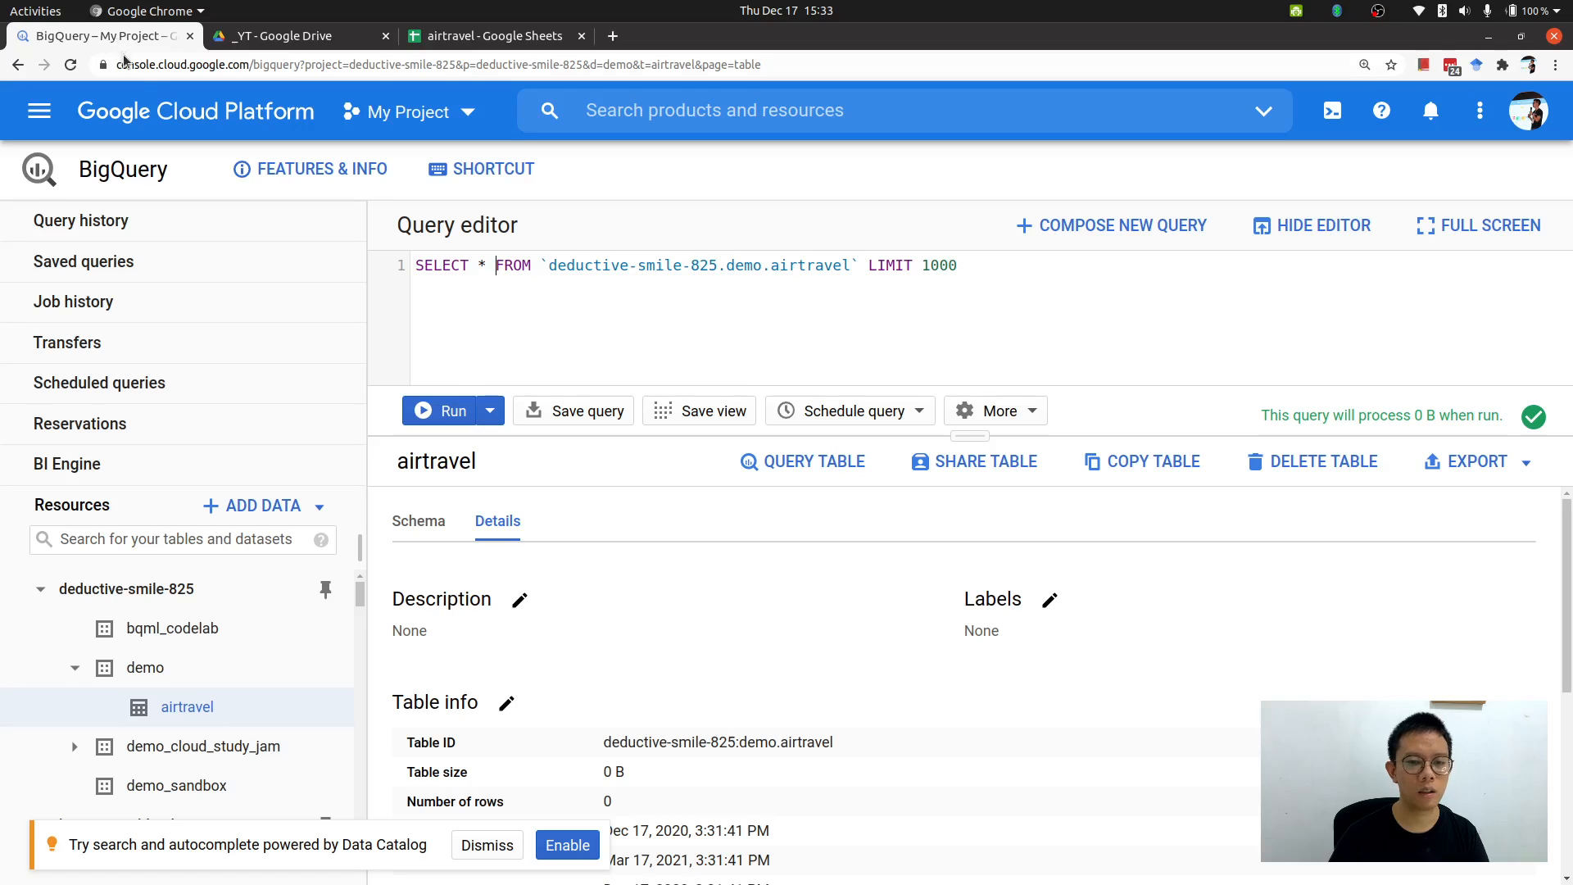